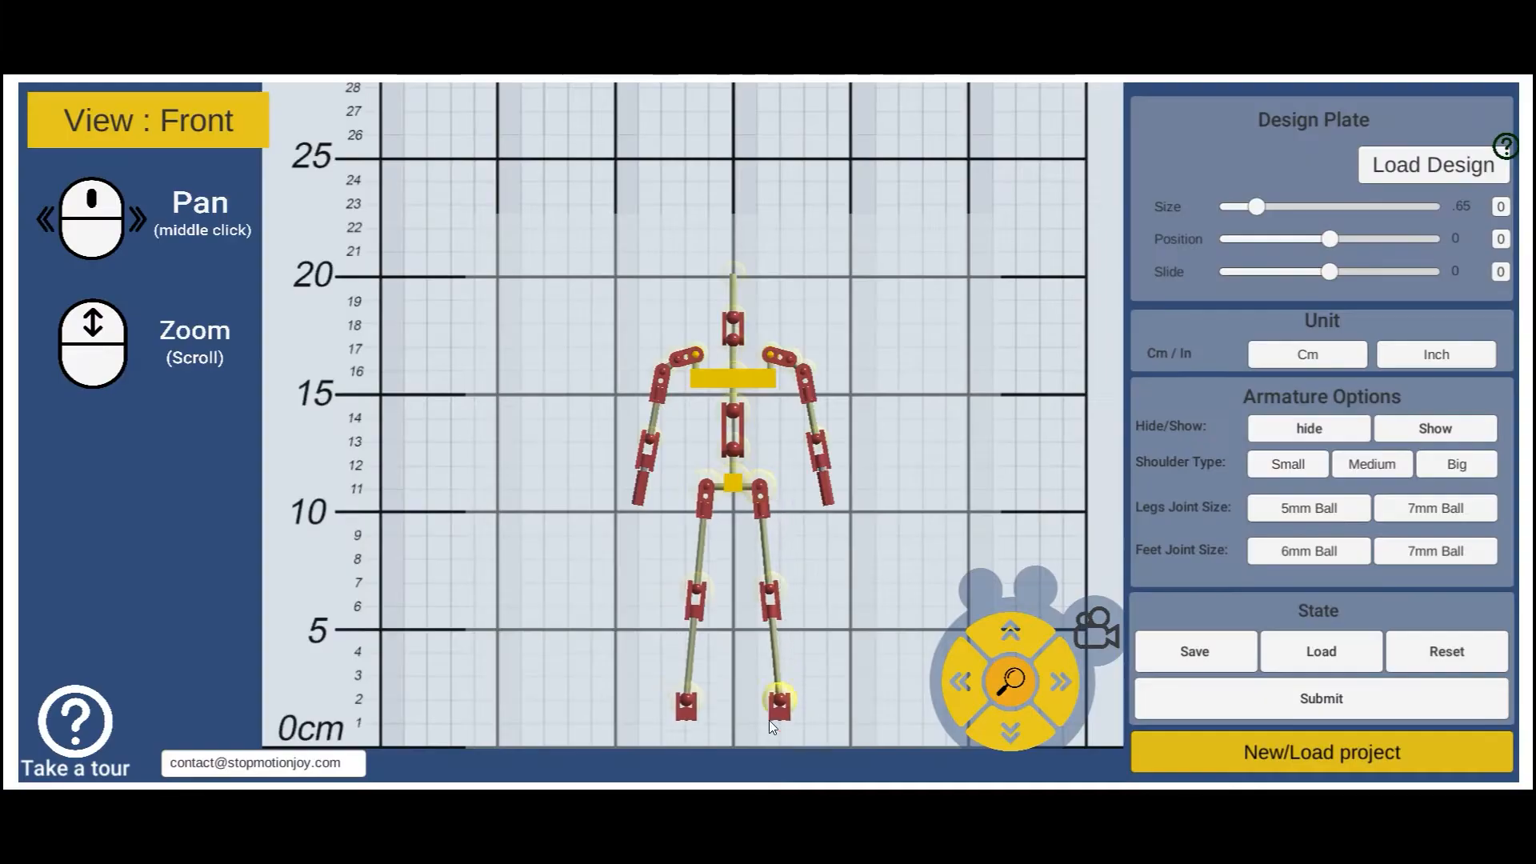
- In Front view, narrow the hips and shoulders, shorten the legs and torso, and ground the feet
drag(769, 354, 760, 355)
drag(733, 376, 733, 365)
drag(806, 429, 822, 428)
drag(766, 590, 761, 548)
drag(774, 728, 760, 606)
drag(733, 483, 732, 603)
drag(738, 524, 737, 559)
drag(817, 582, 812, 559)
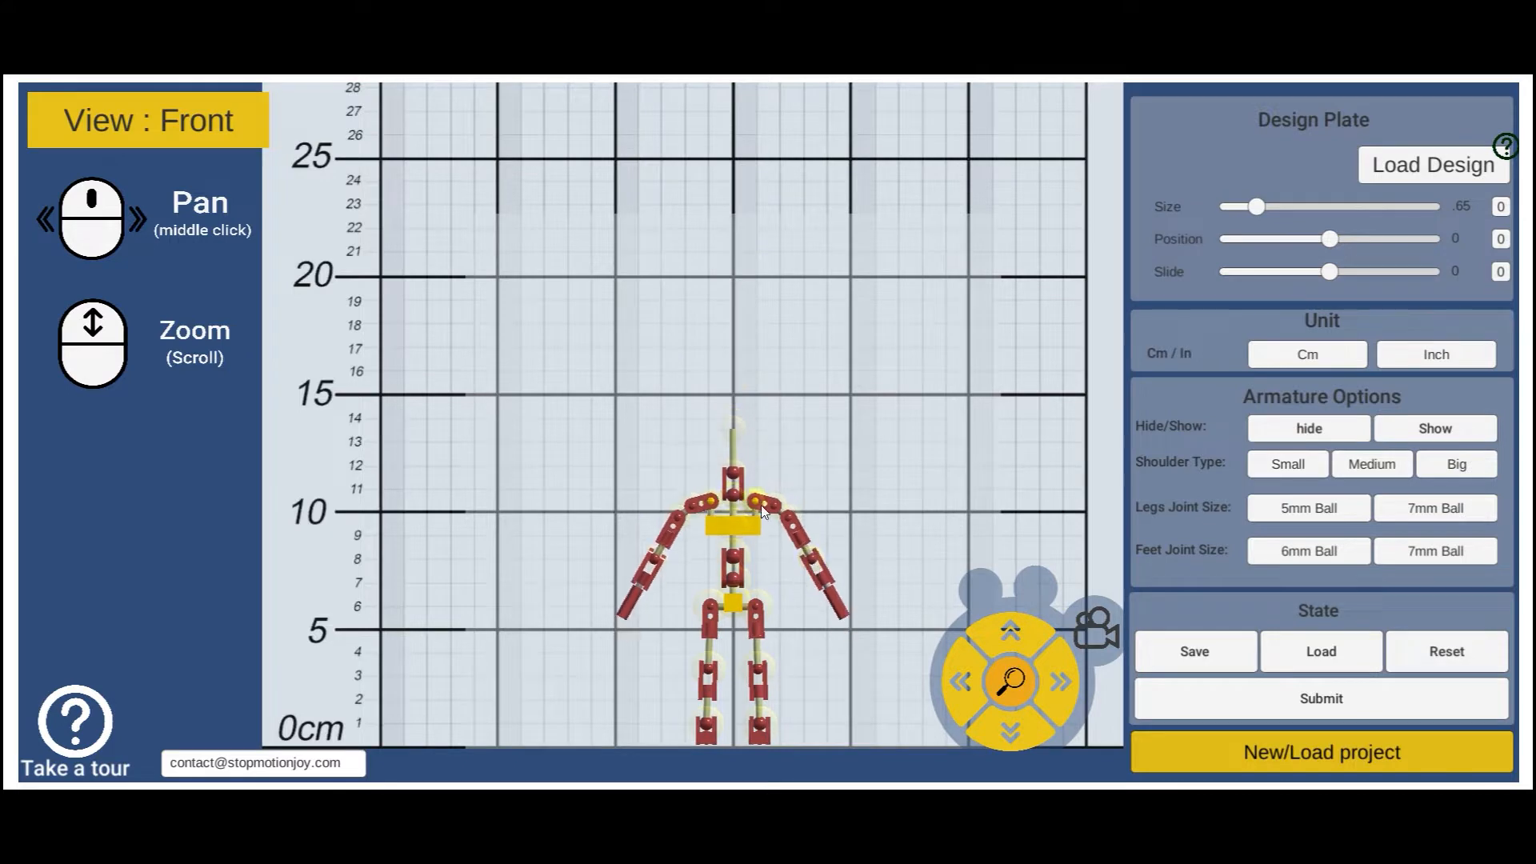
drag(734, 604, 734, 406)
drag(733, 326, 734, 263)
mouse_move(733, 365)
mouse_down()
mouse_move(731, 384)
mouse_move(732, 361)
mouse_up()
drag(756, 237, 771, 237)
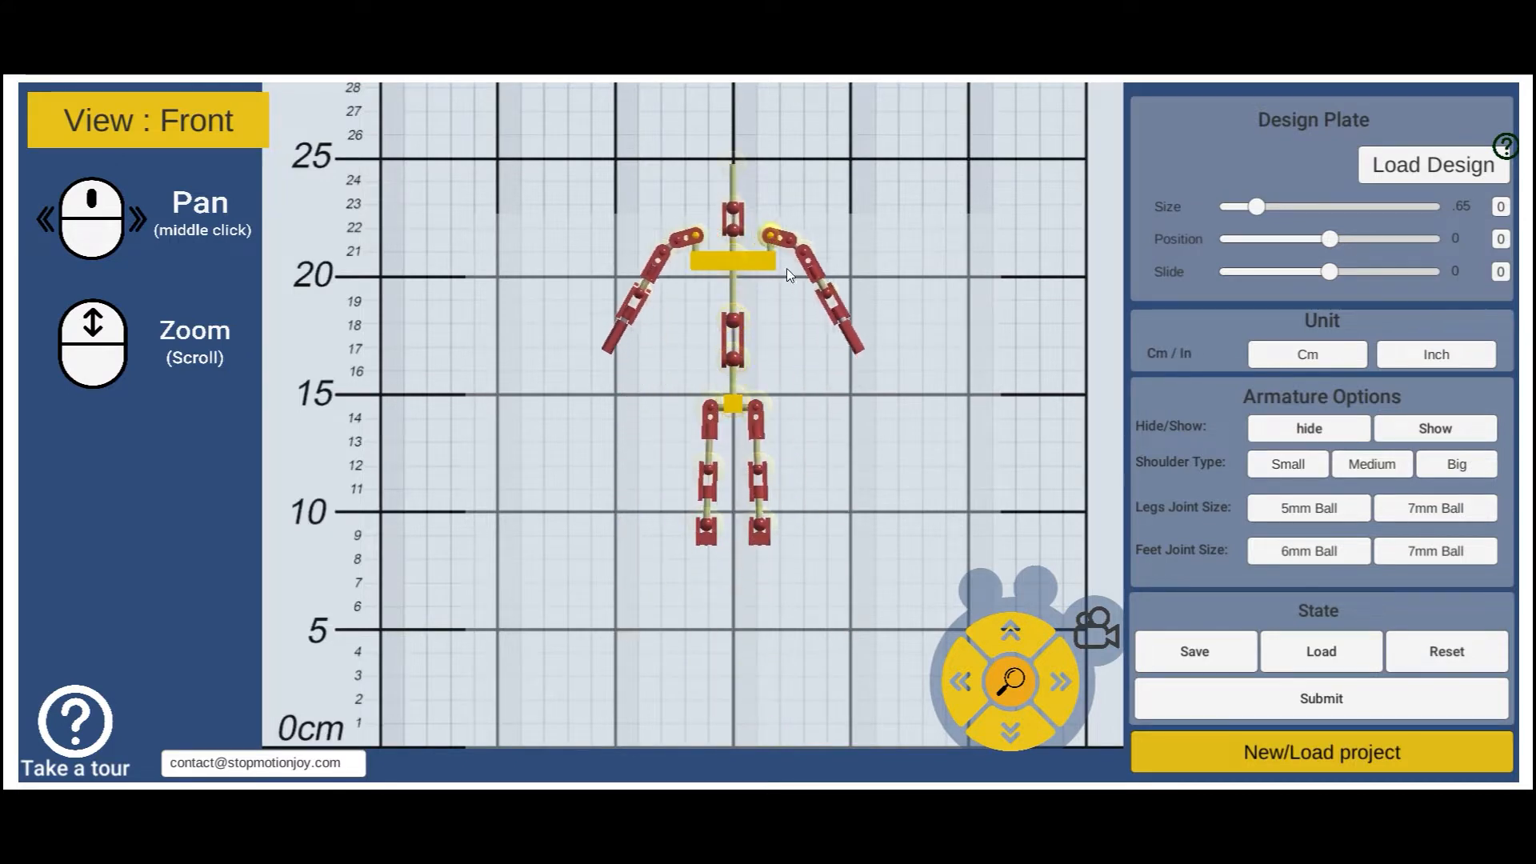
- Widen the shoulders and hips, lengthen the arms, and lengthen the torso and waist
drag(851, 338, 845, 420)
drag(827, 294, 826, 344)
drag(760, 526, 778, 721)
drag(755, 408, 775, 408)
drag(777, 480, 781, 524)
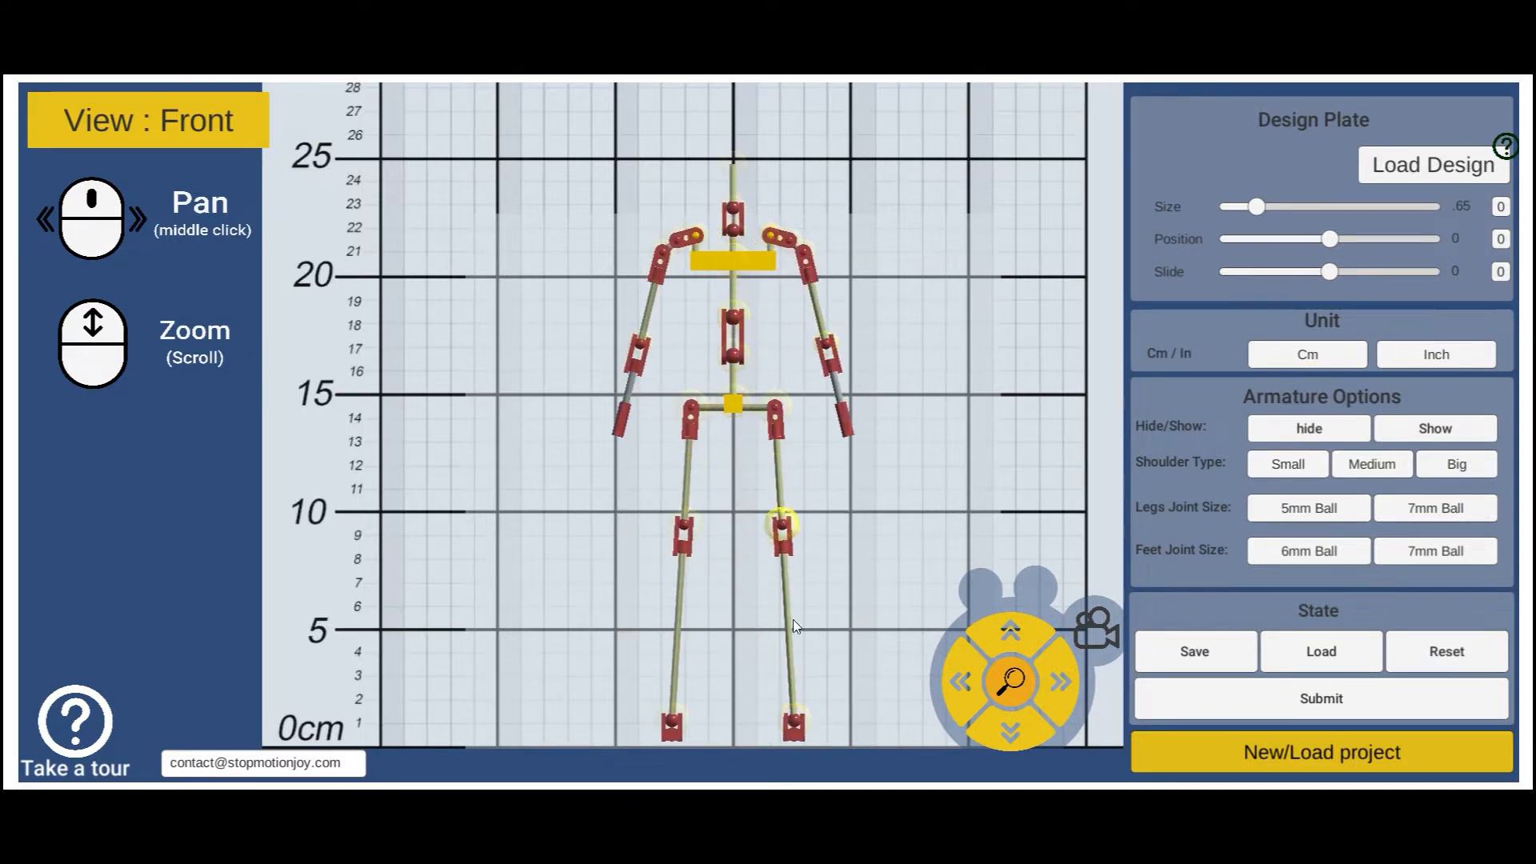
drag(794, 721, 784, 617)
drag(734, 404, 788, 513)
drag(770, 340, 790, 336)
drag(865, 519, 878, 505)
drag(846, 443, 854, 432)
drag(733, 365, 734, 297)
drag(733, 423, 733, 372)
drag(733, 462, 733, 440)
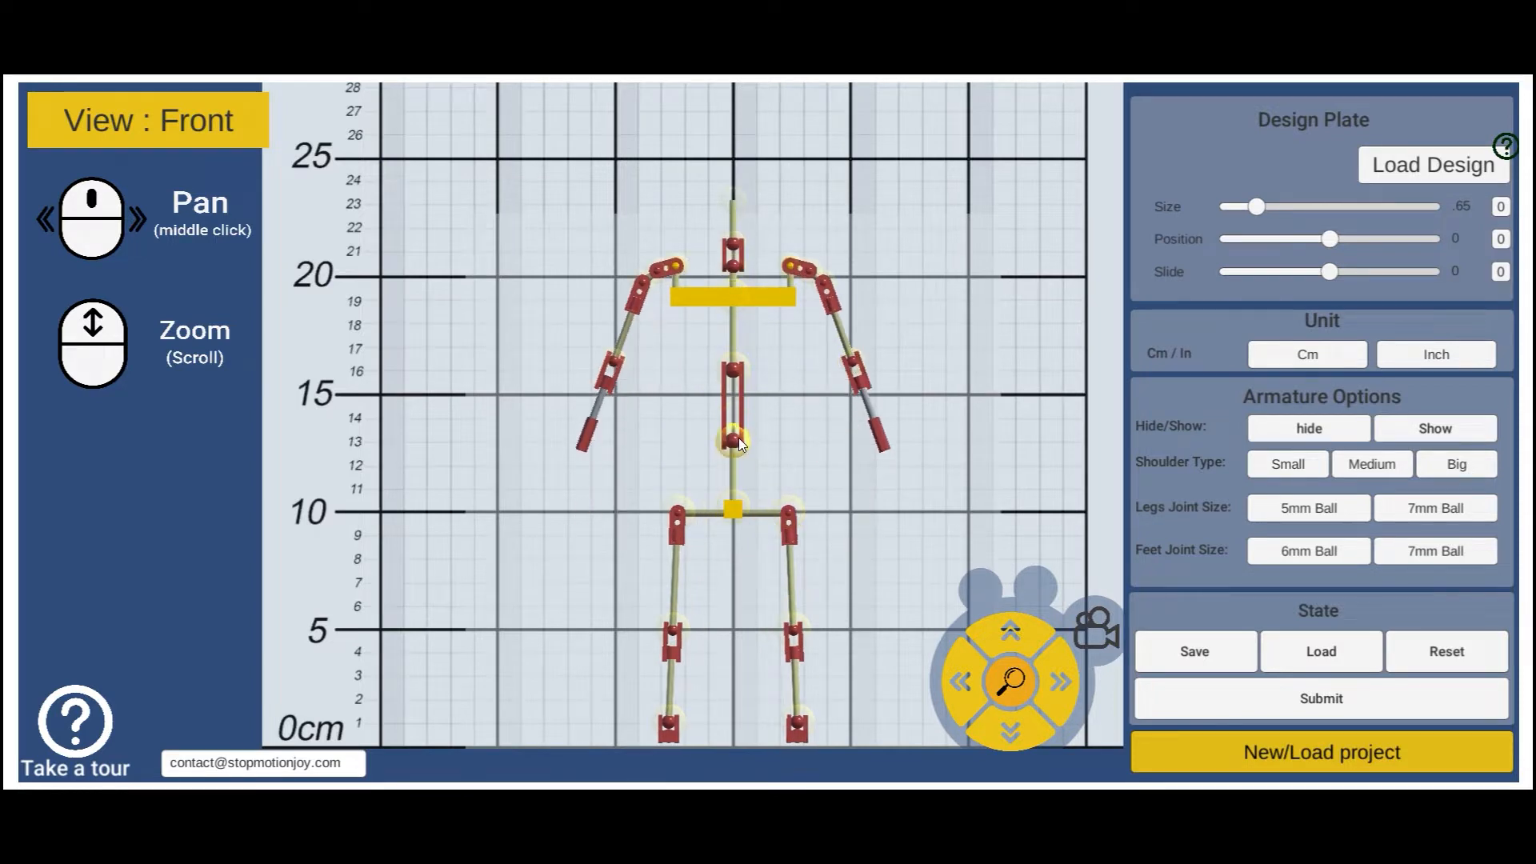
- In Side view, shift the knee, waist, chest, neck and spine joints
click(149, 121)
drag(769, 658, 751, 659)
drag(770, 496, 783, 497)
drag(770, 437, 782, 437)
drag(770, 372, 778, 372)
drag(770, 342, 713, 275)
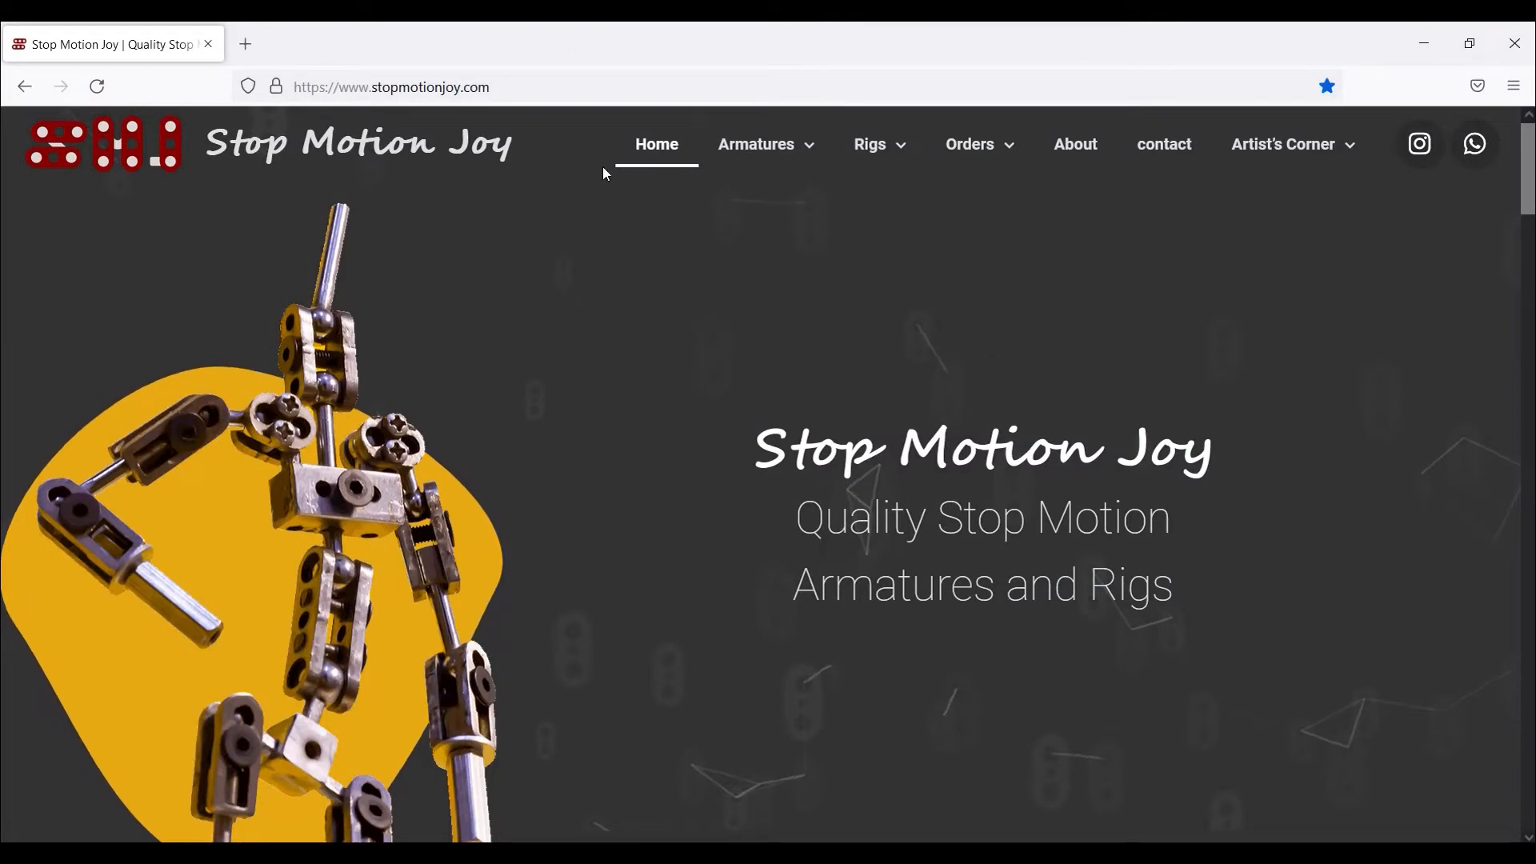
- Go to Armatures > Custom Armatures and open the 'Click to Launch' pre-launch notice
click(538, 86)
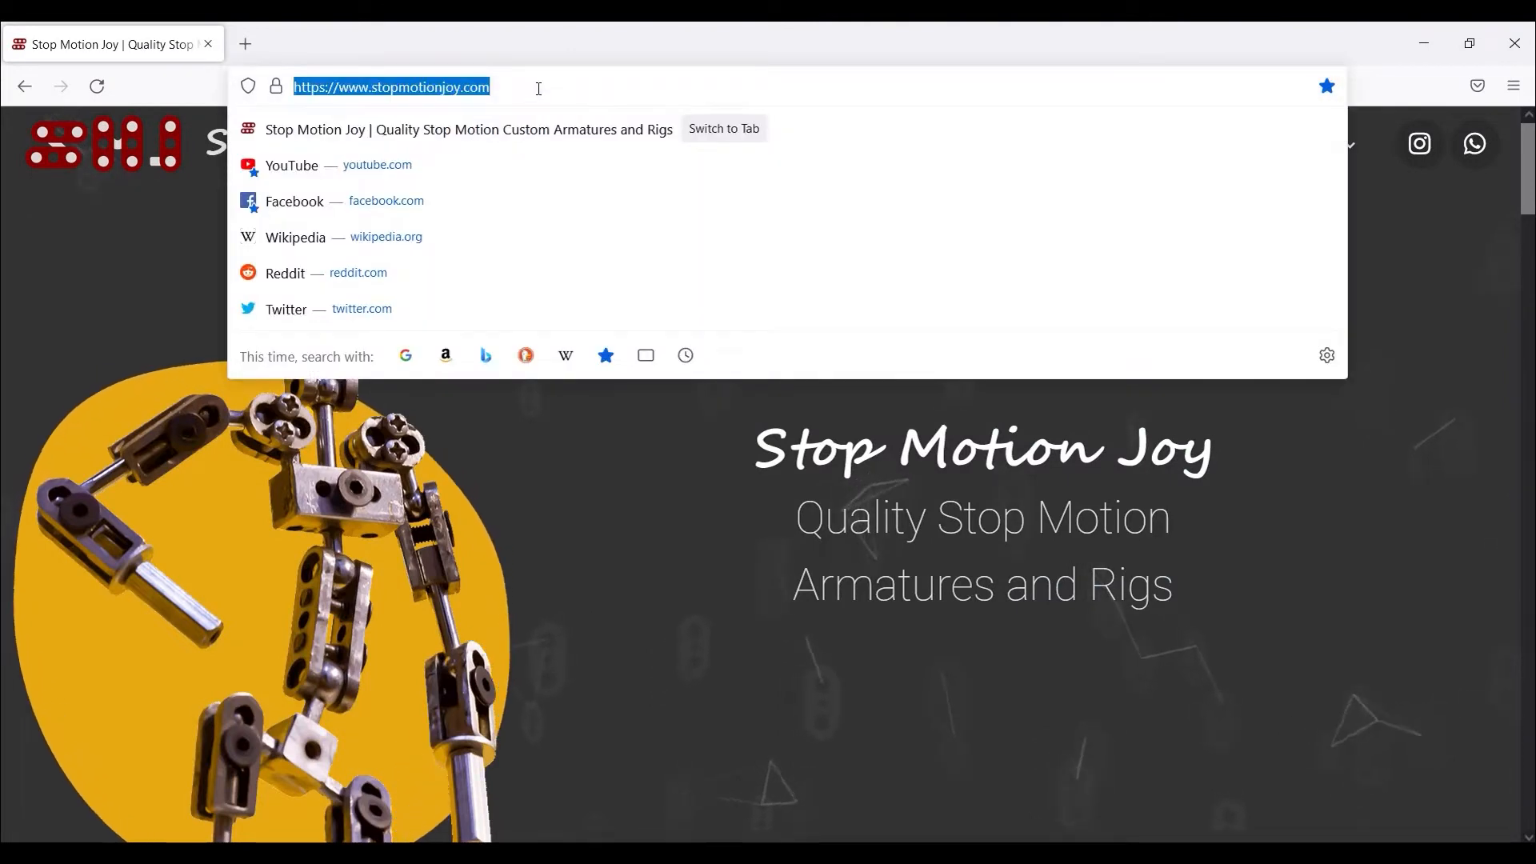
click(642, 429)
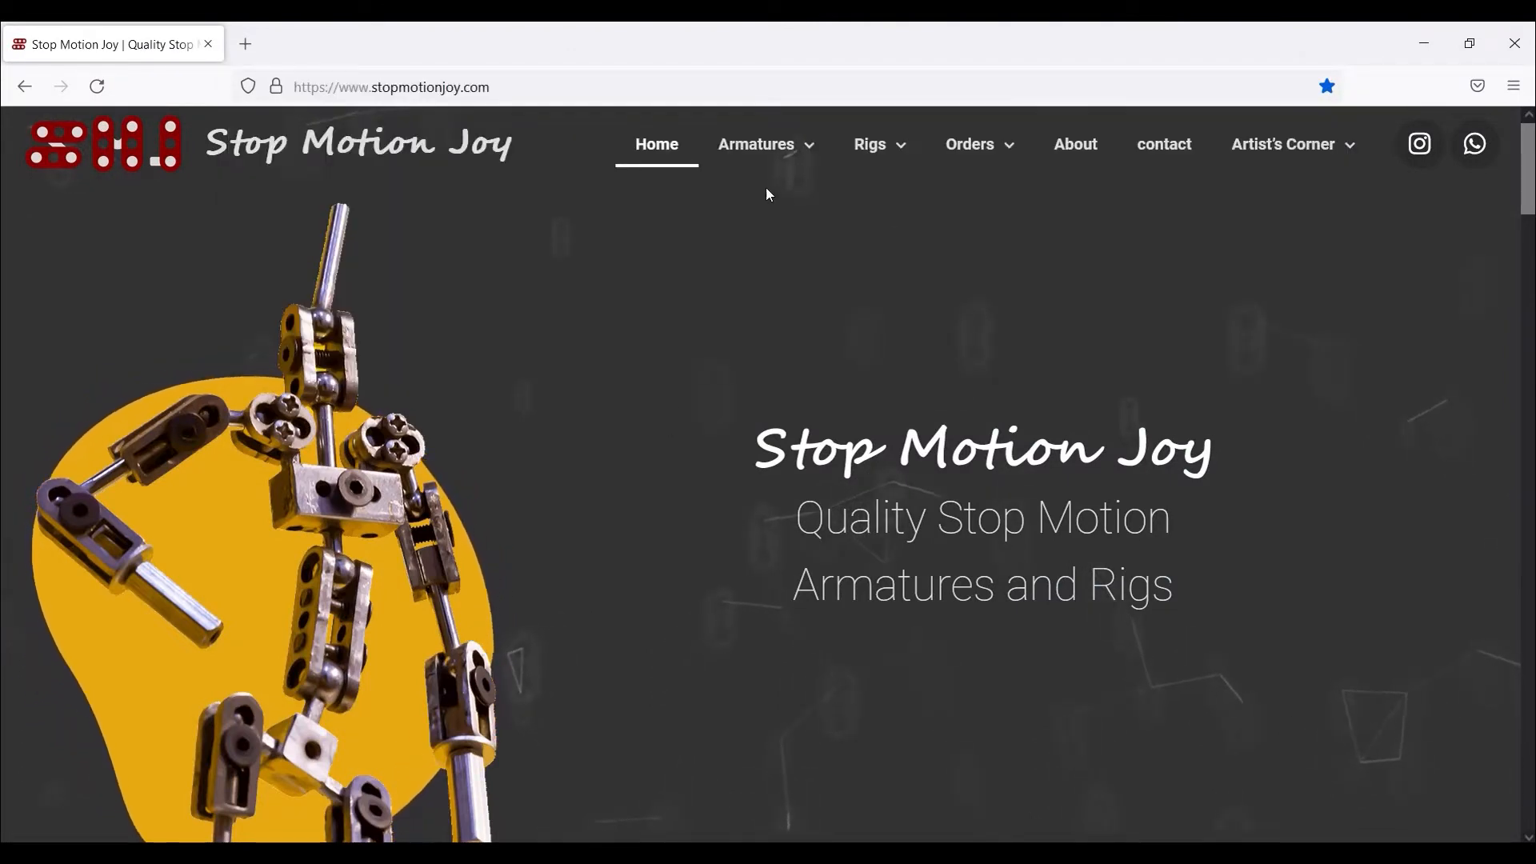
click(788, 148)
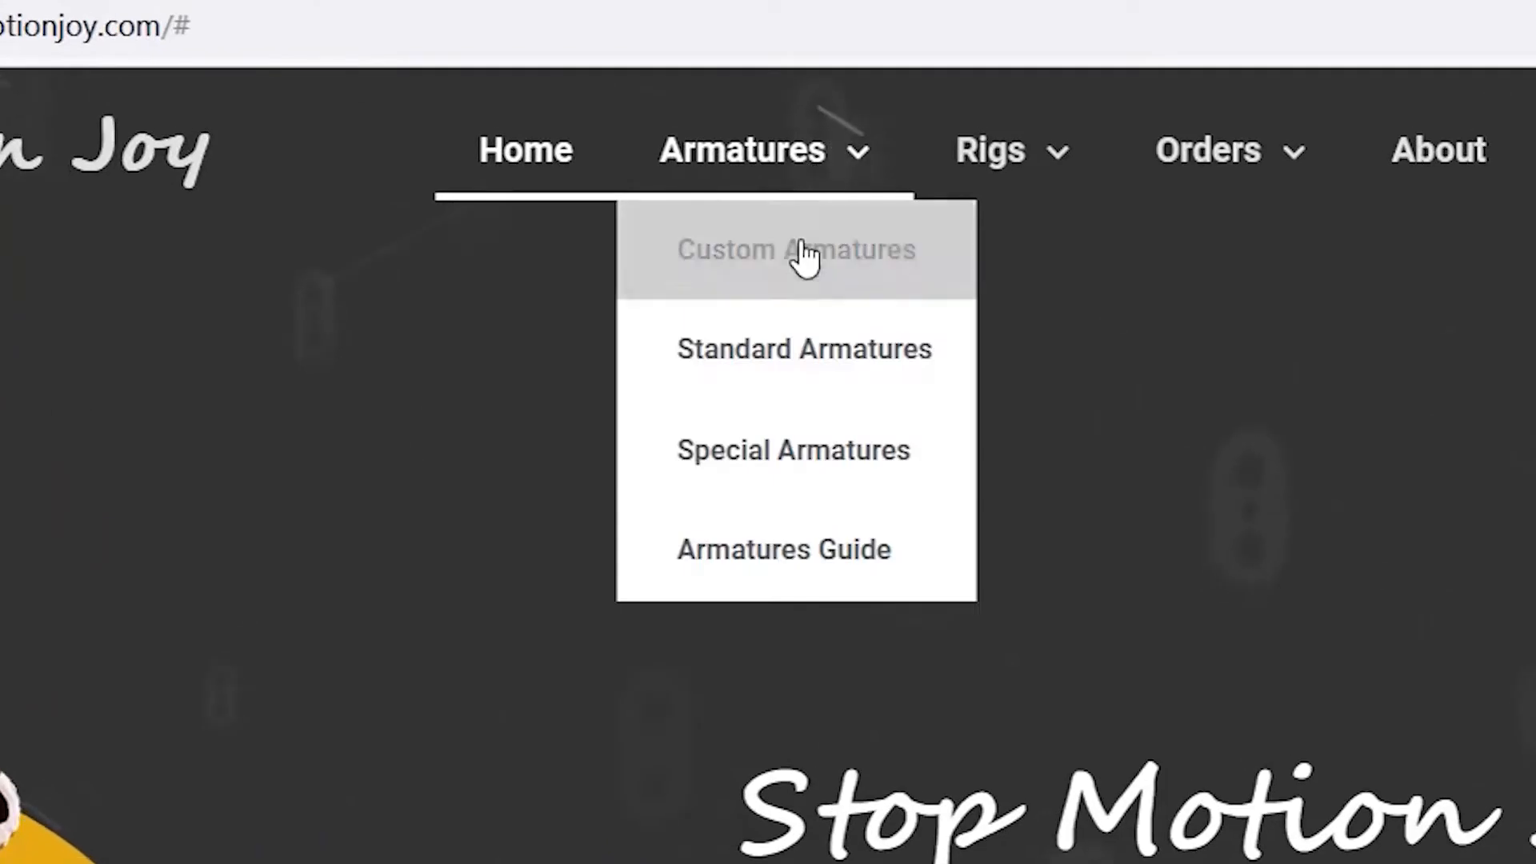
click(800, 279)
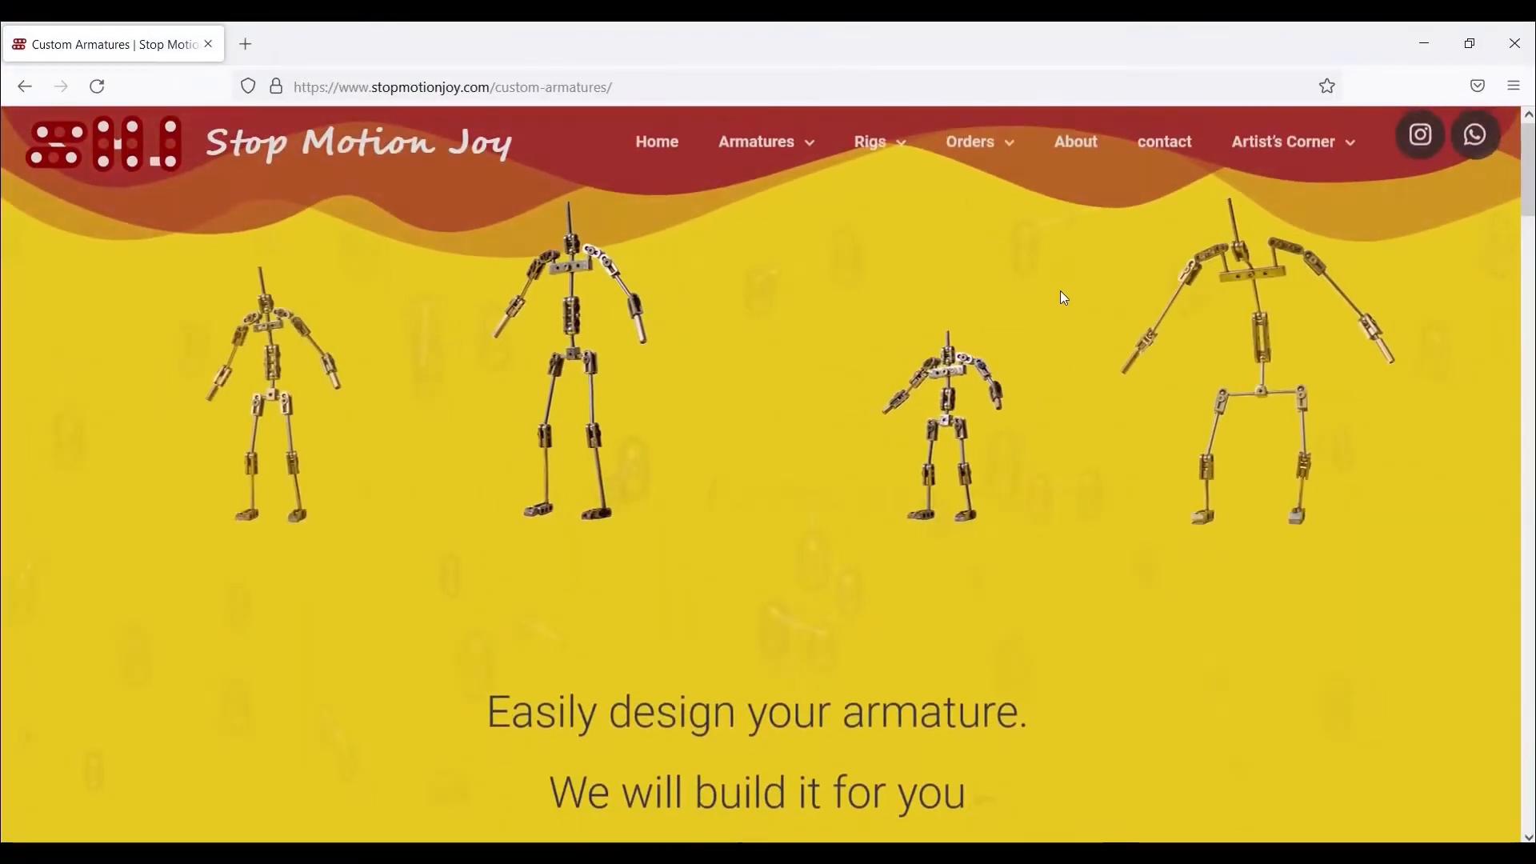
scroll(1063, 298, down, 20)
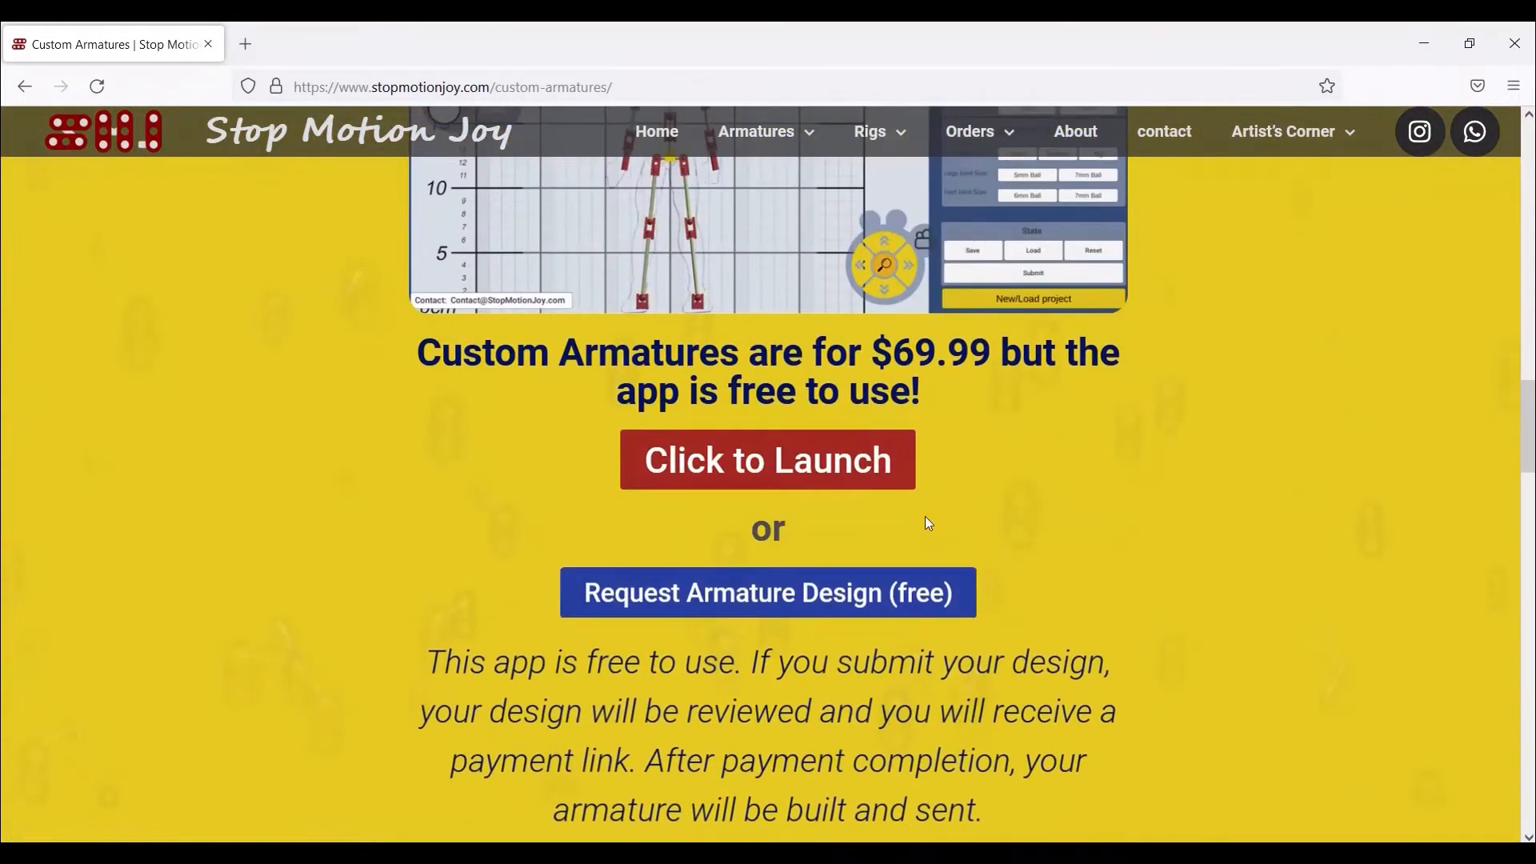
click(904, 480)
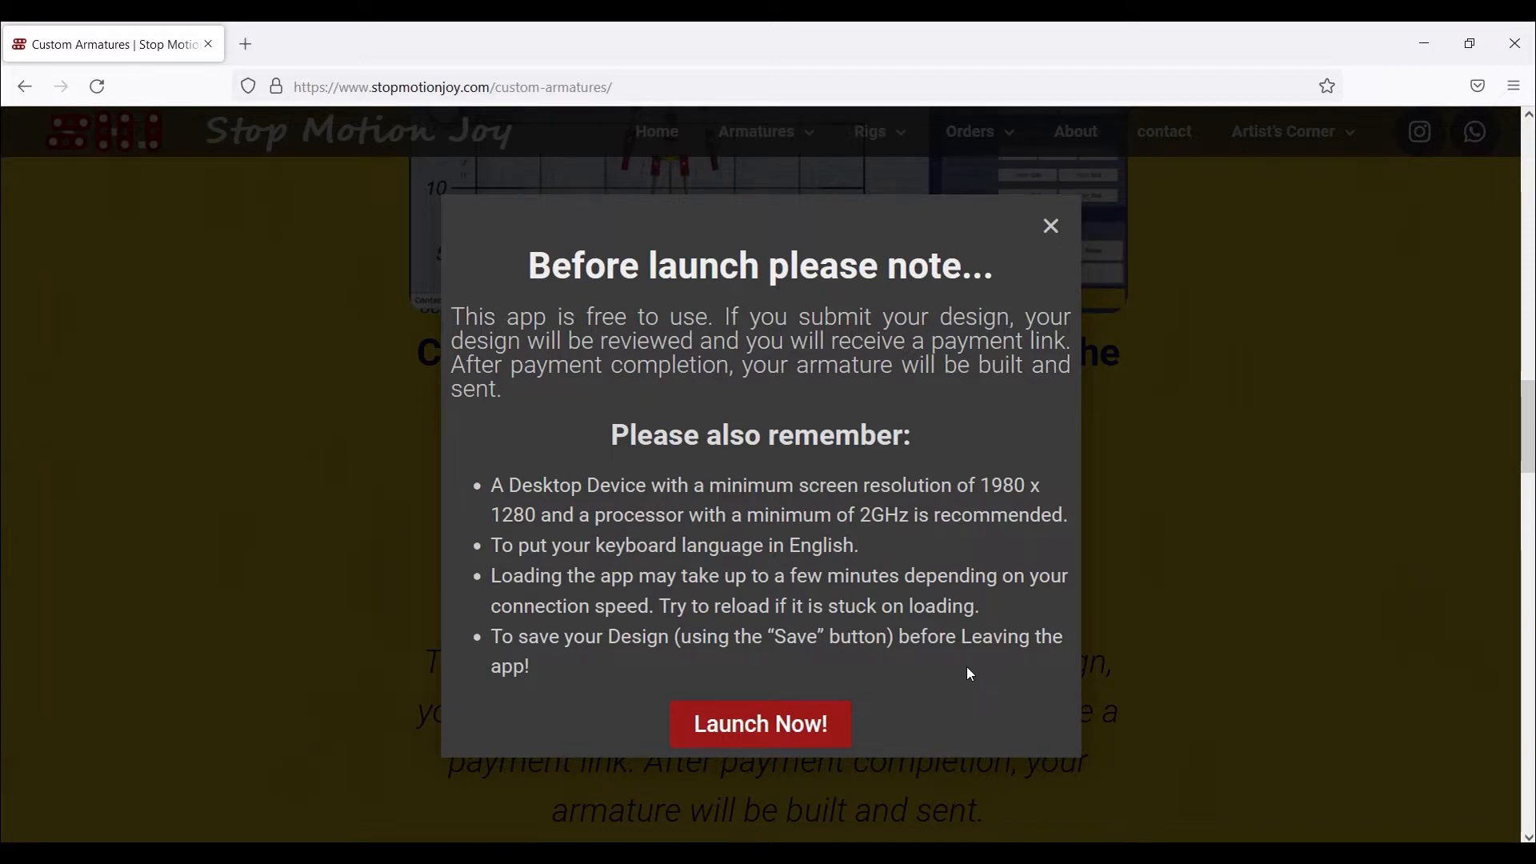
- Launch the app in a new tab and enter the designer's full name
click(819, 728)
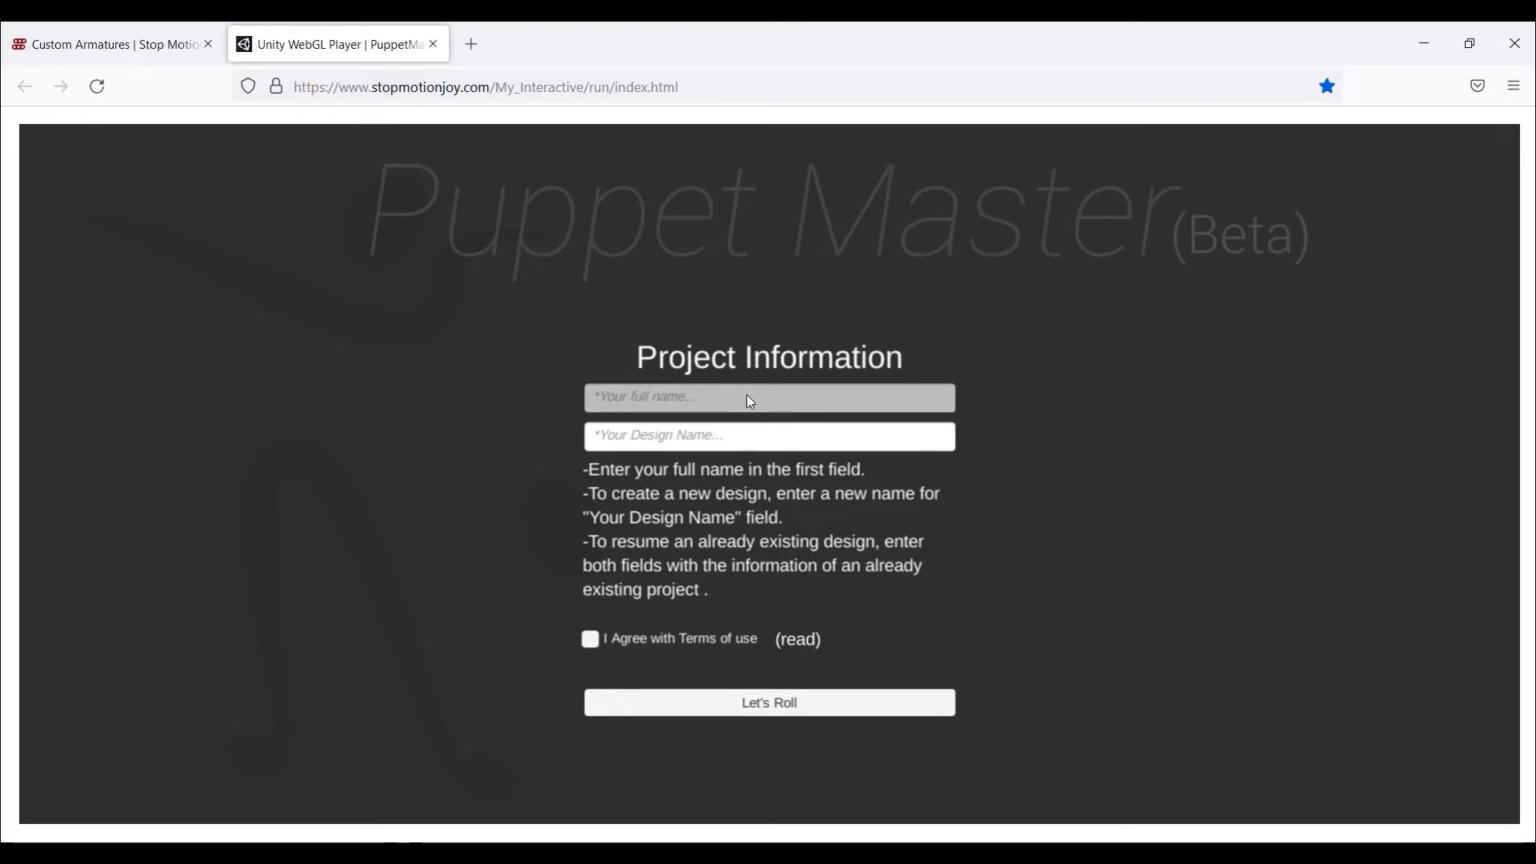
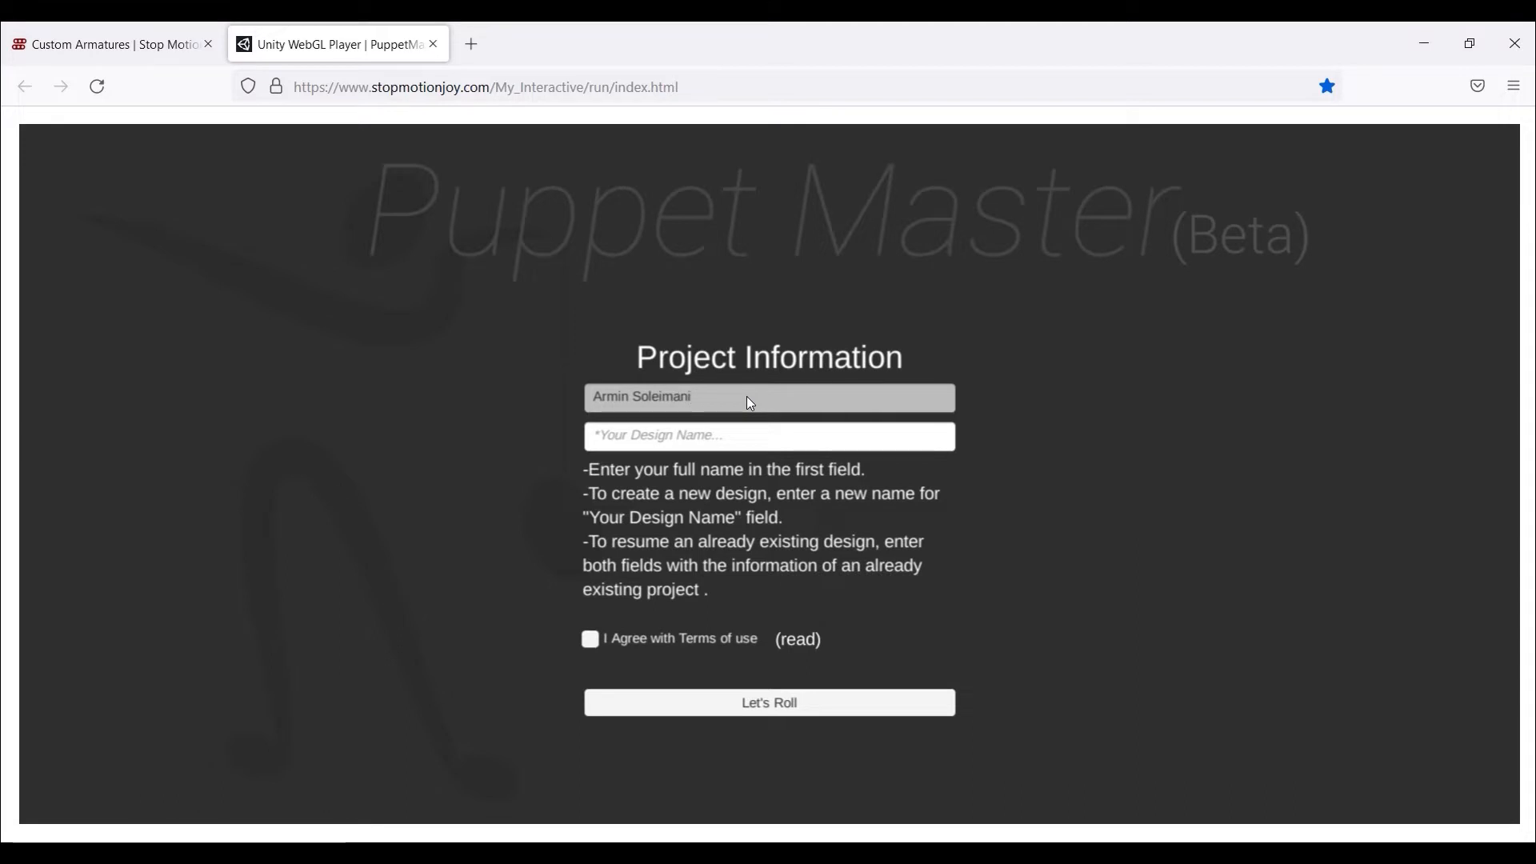
key(Tab)
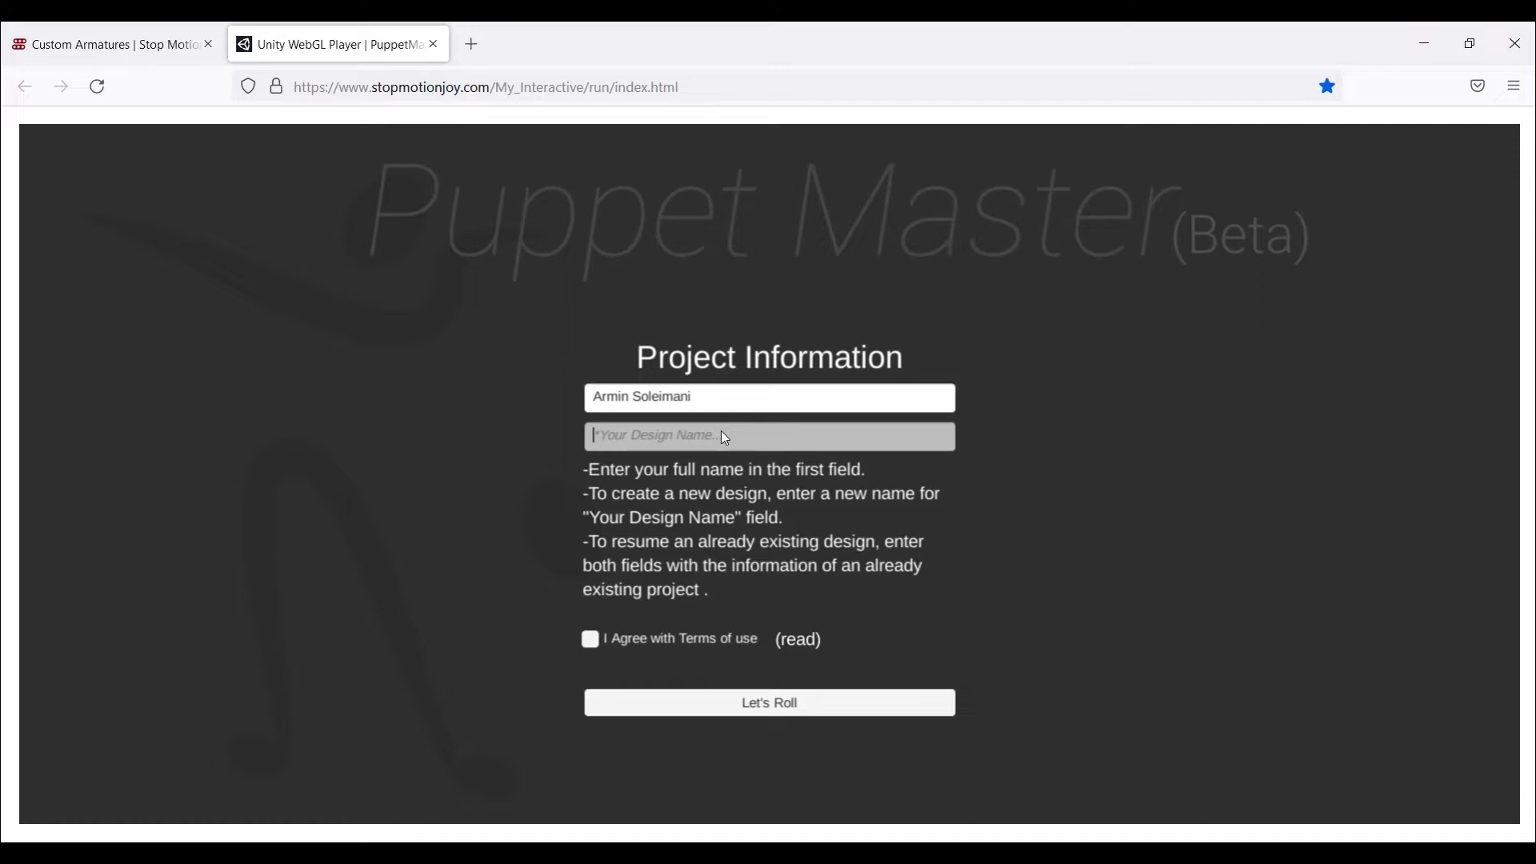
- Name the design BigGuy01, accept the terms of use, and start the project
text(BigGuy01)
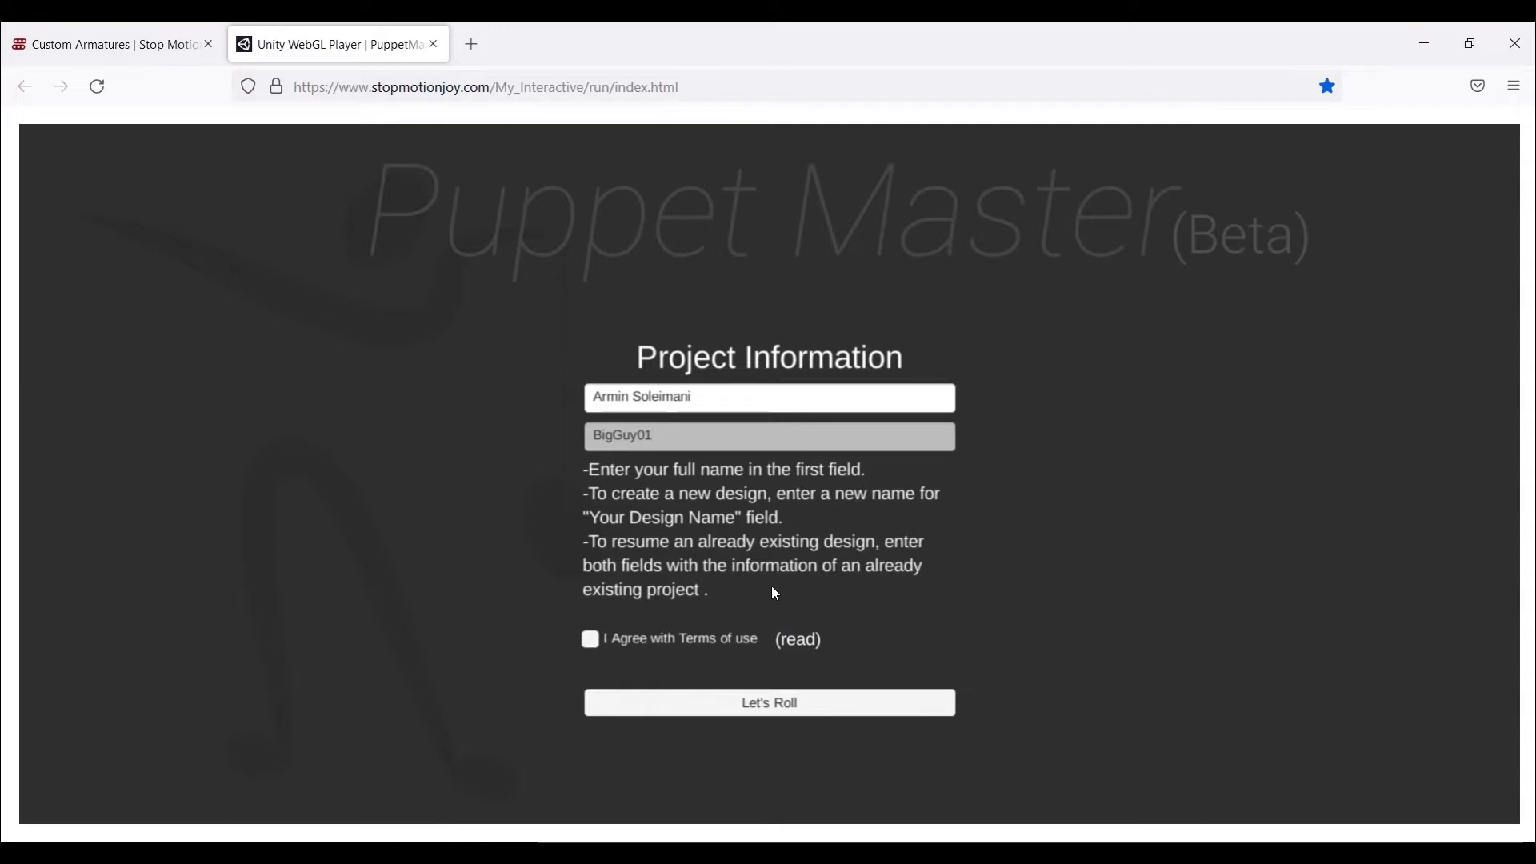
click(728, 638)
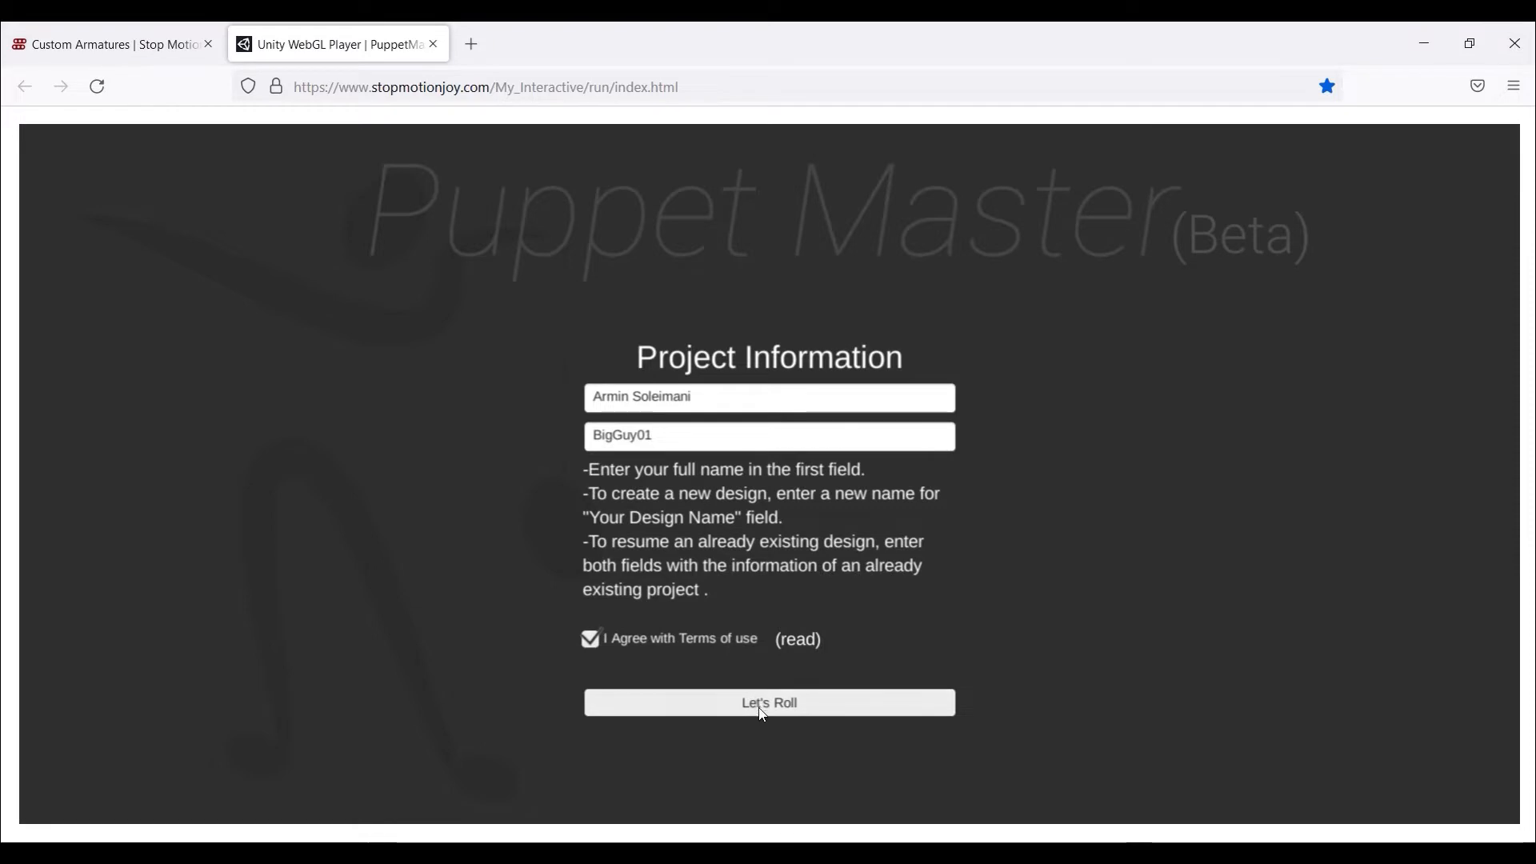
click(837, 701)
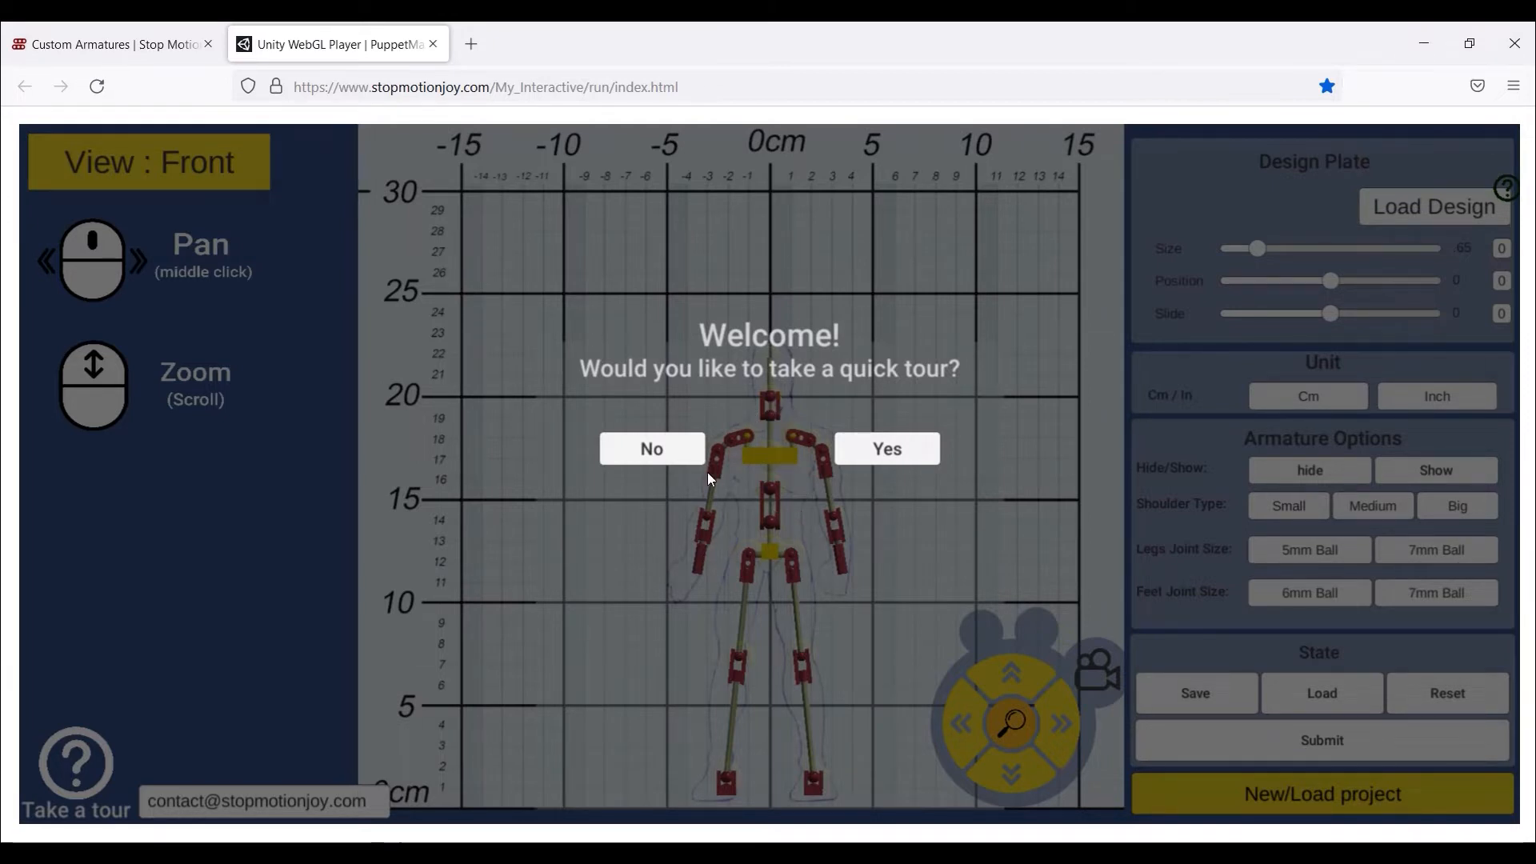
- Answer No to the Welcome quick-tour offer
click(685, 455)
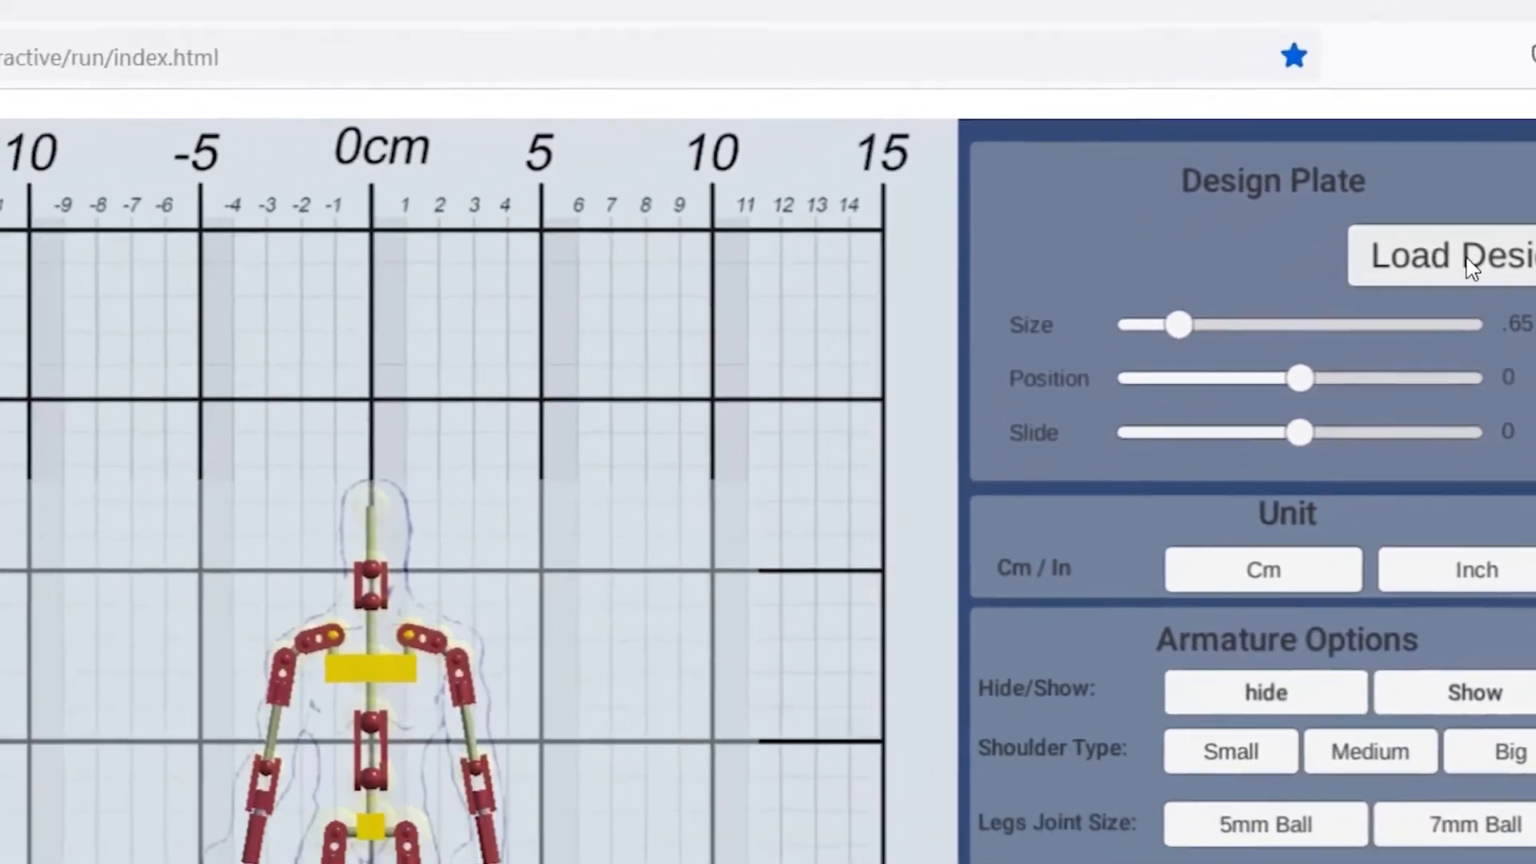
- Load Ogre.jpg as the design plate sketch
click(1472, 268)
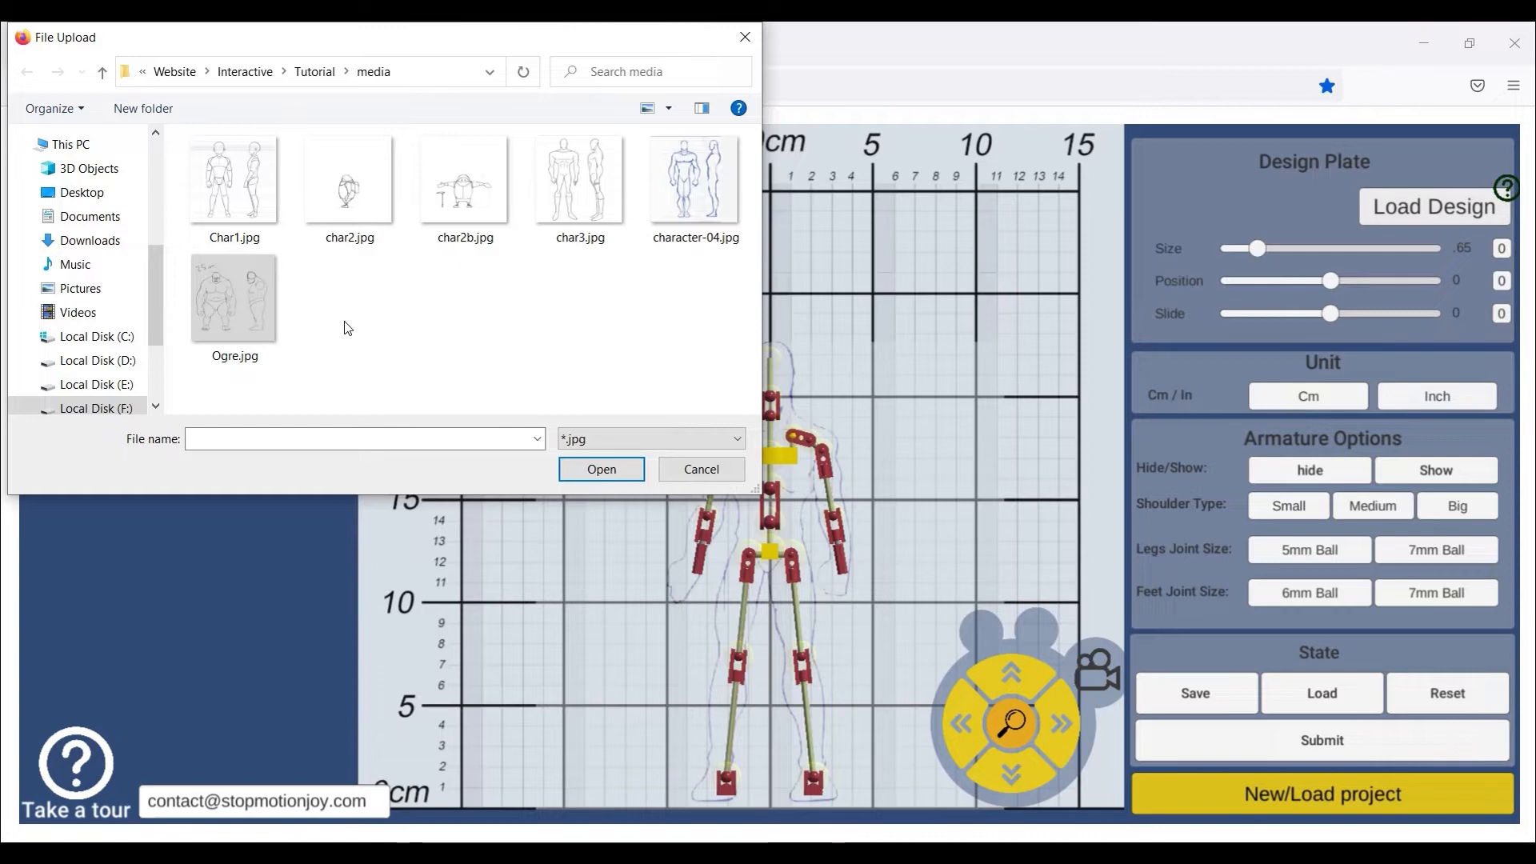
double_click(234, 297)
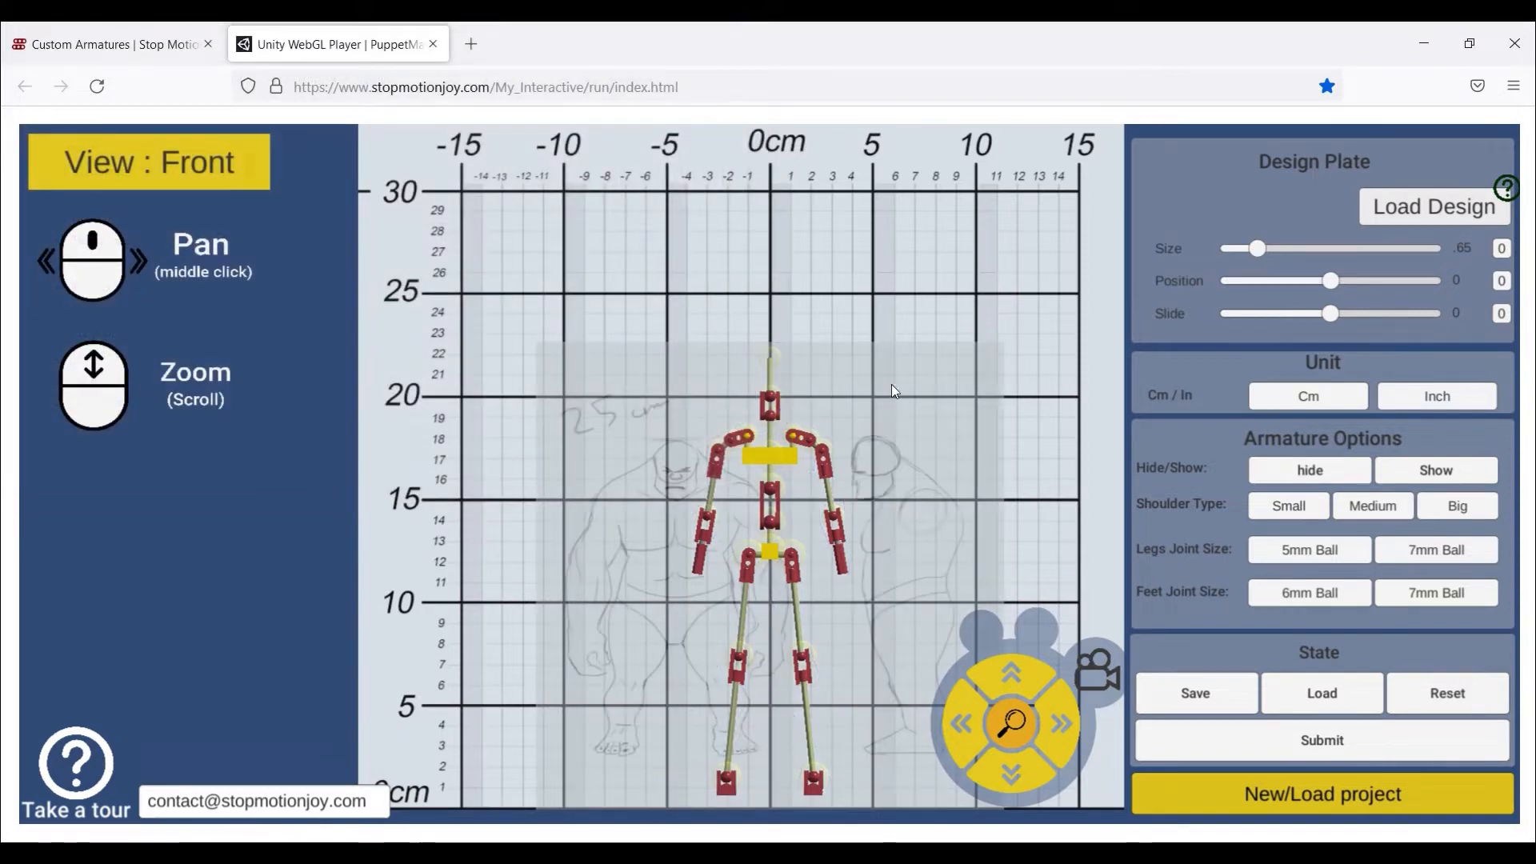
- Set the ogre sketch to plate size 1.08, position -0.4 and slide 0.77
scroll(957, 416, down, 2)
middle_drag(888, 368, 842, 312)
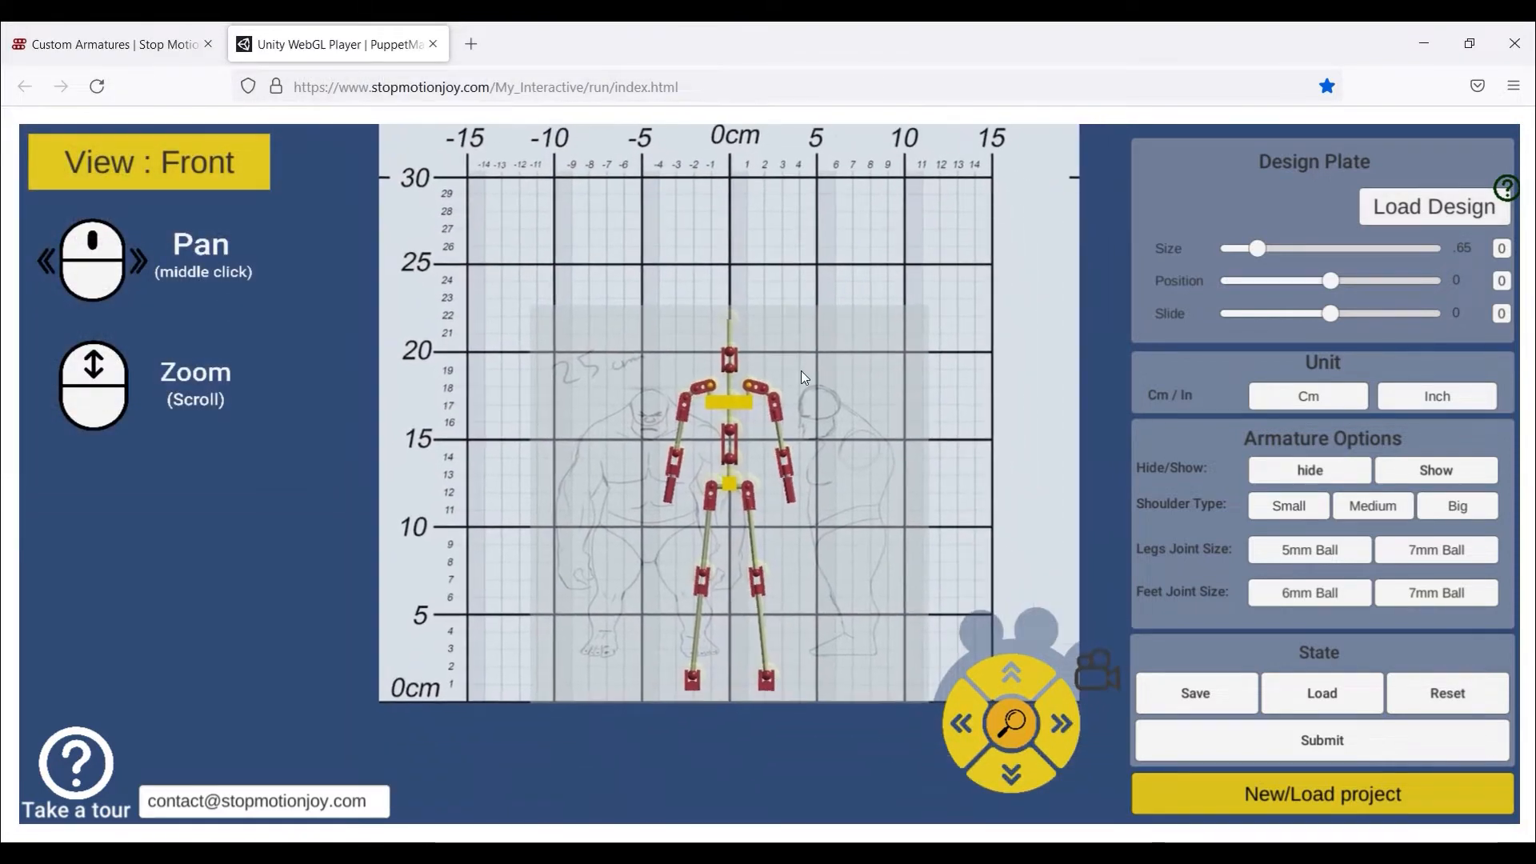
scroll(800, 371, up, 2)
scroll(800, 371, up, 1)
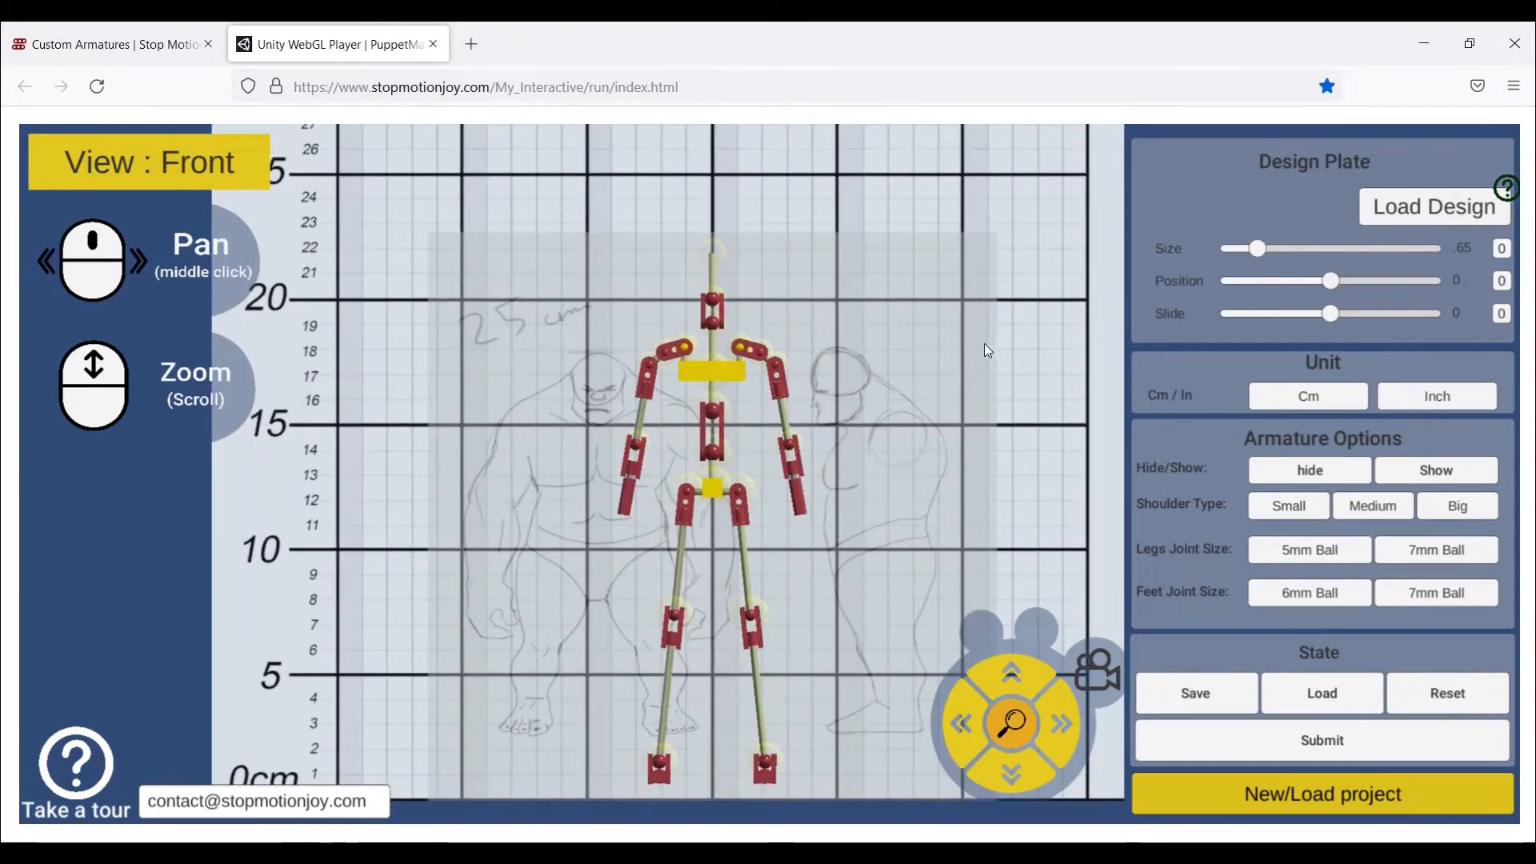
mouse_move(984, 344)
middle_down()
mouse_move(948, 286)
mouse_move(957, 261)
mouse_move(954, 296)
middle_up()
scroll(955, 302, down, 1)
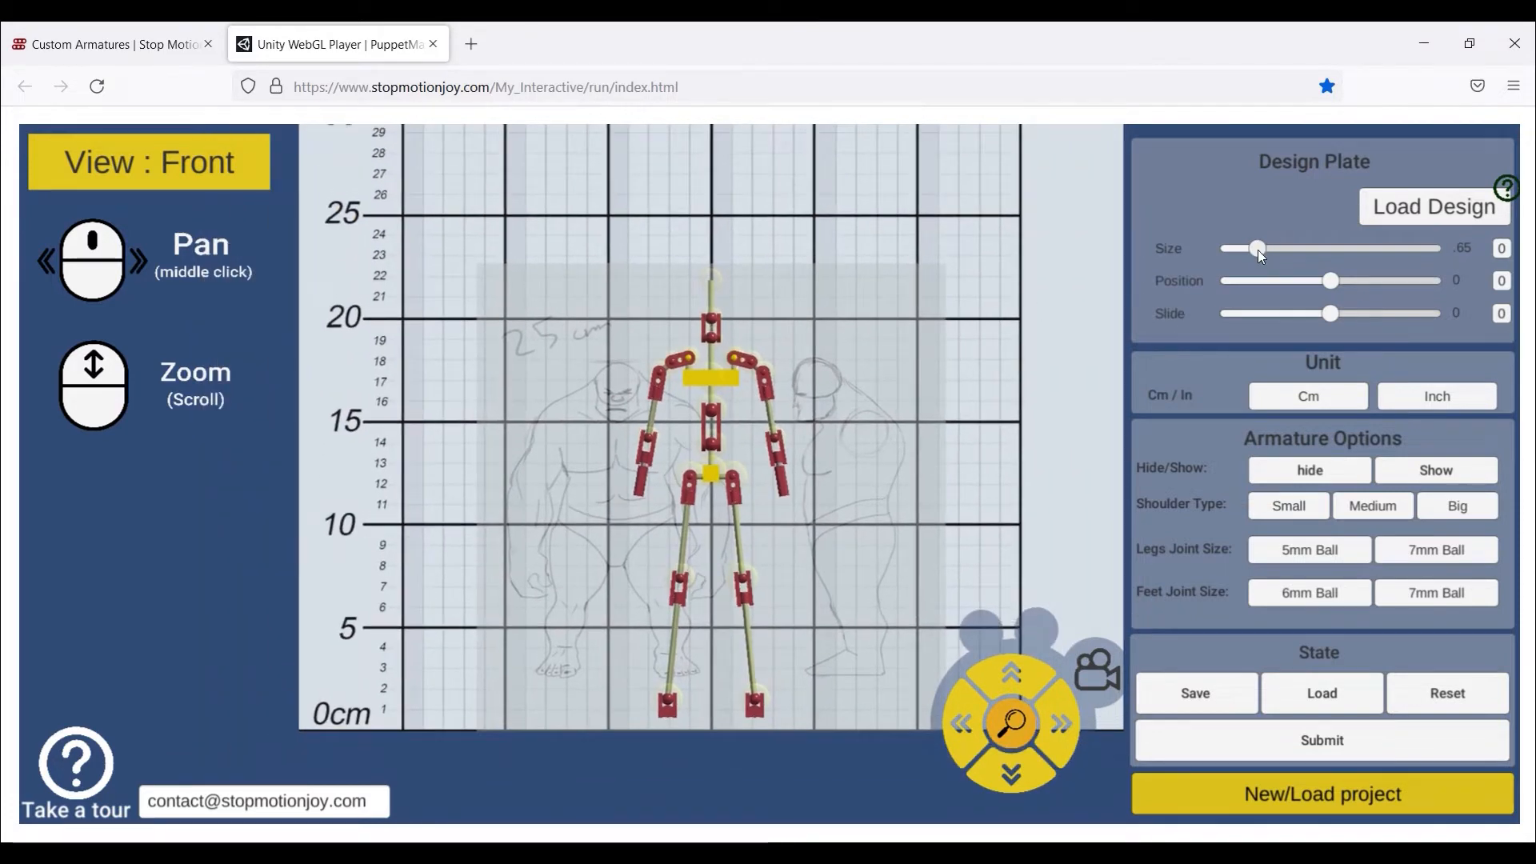
drag(1258, 250, 1299, 239)
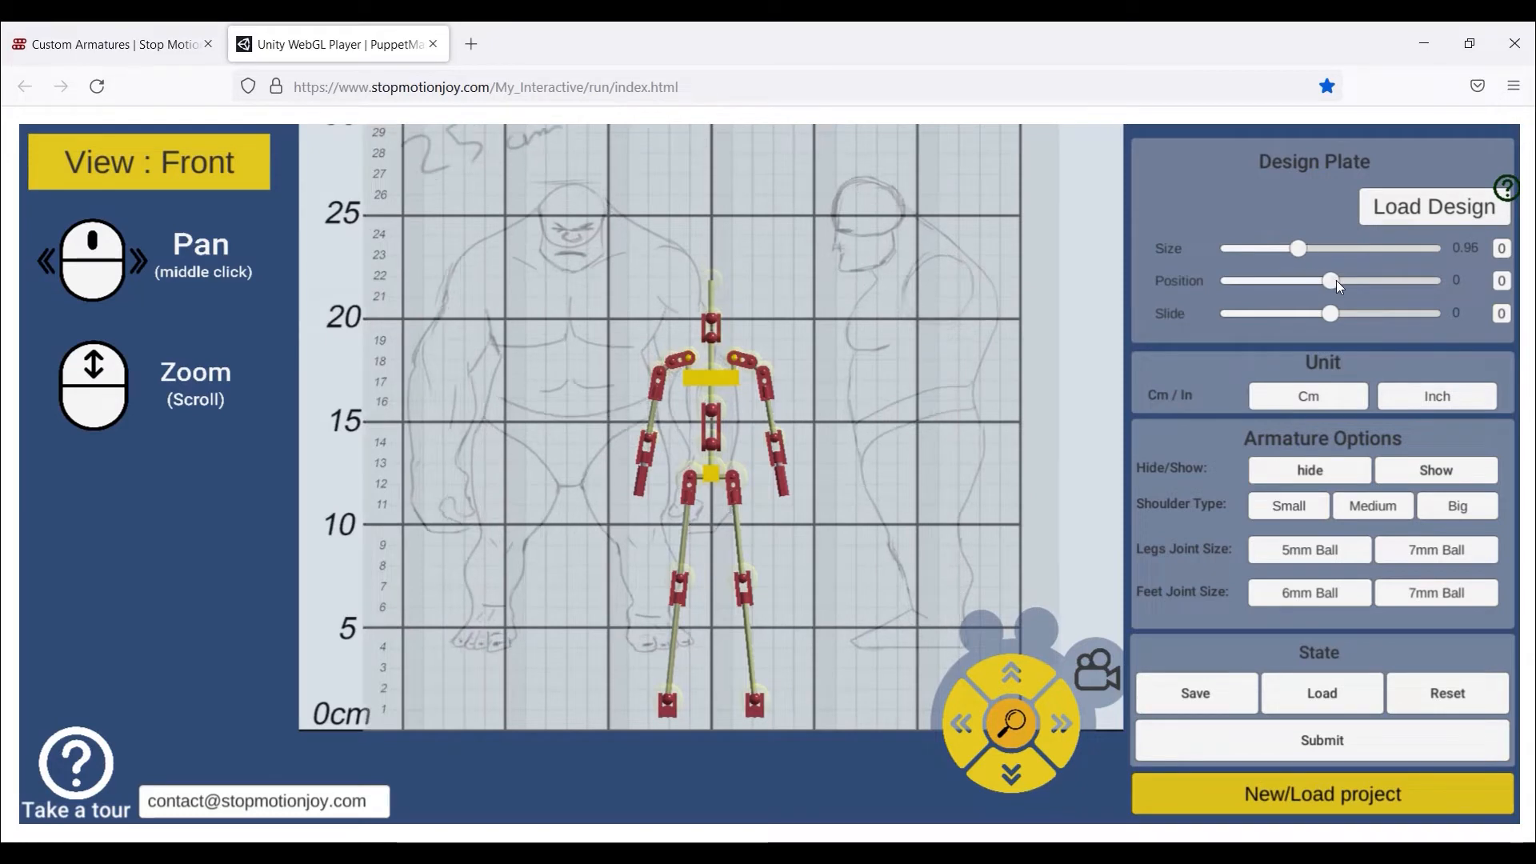
mouse_move(1329, 315)
mouse_down()
mouse_move(1373, 309)
mouse_move(1295, 279)
mouse_move(1309, 248)
mouse_up()
drag(1376, 313, 1378, 309)
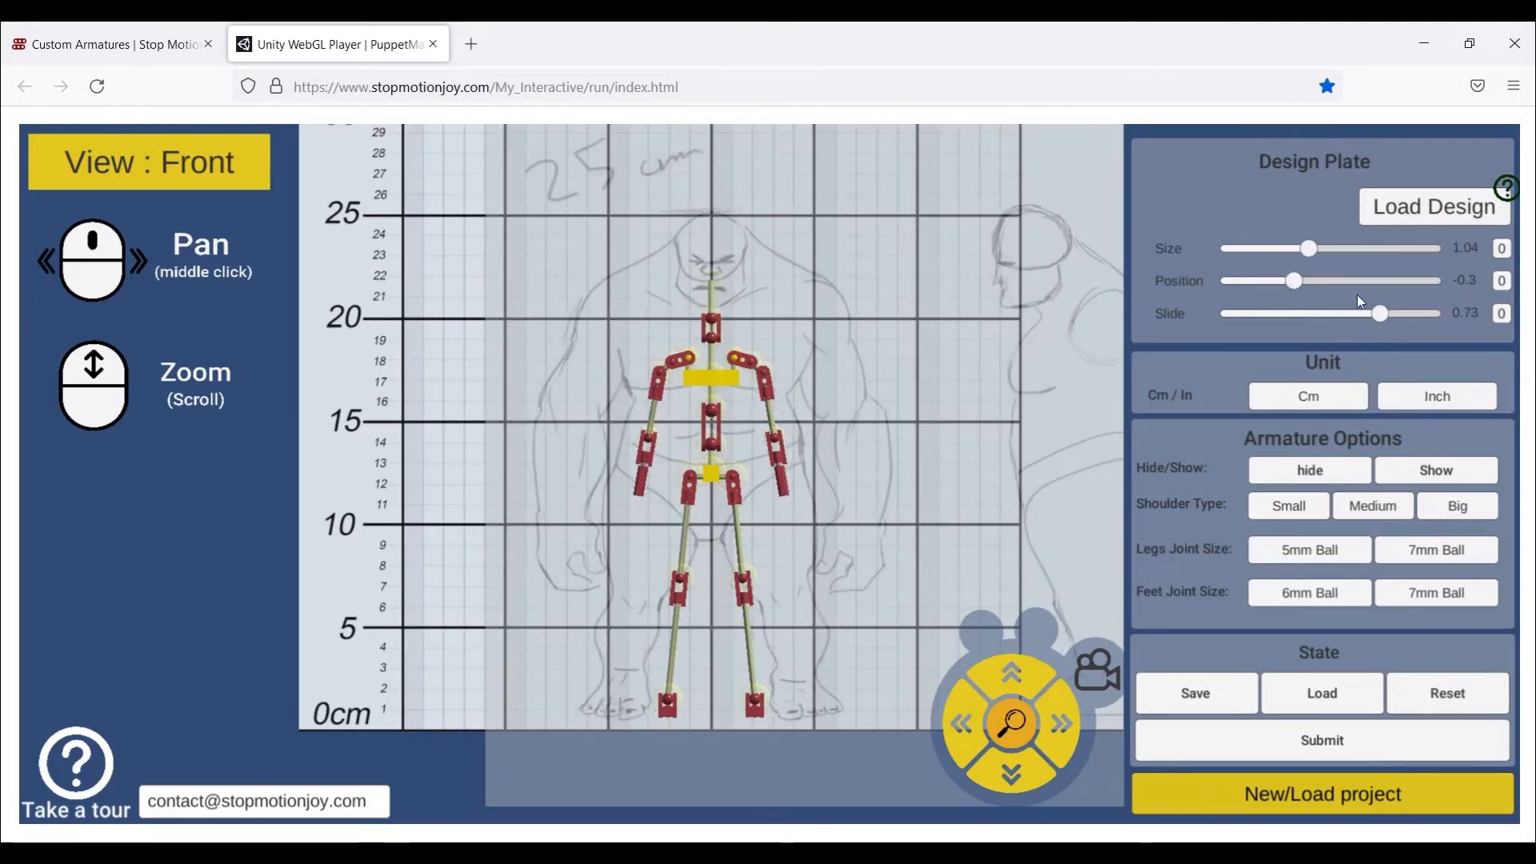
mouse_move(1294, 280)
mouse_down()
mouse_move(1313, 249)
mouse_move(1279, 281)
mouse_move(1318, 247)
mouse_up()
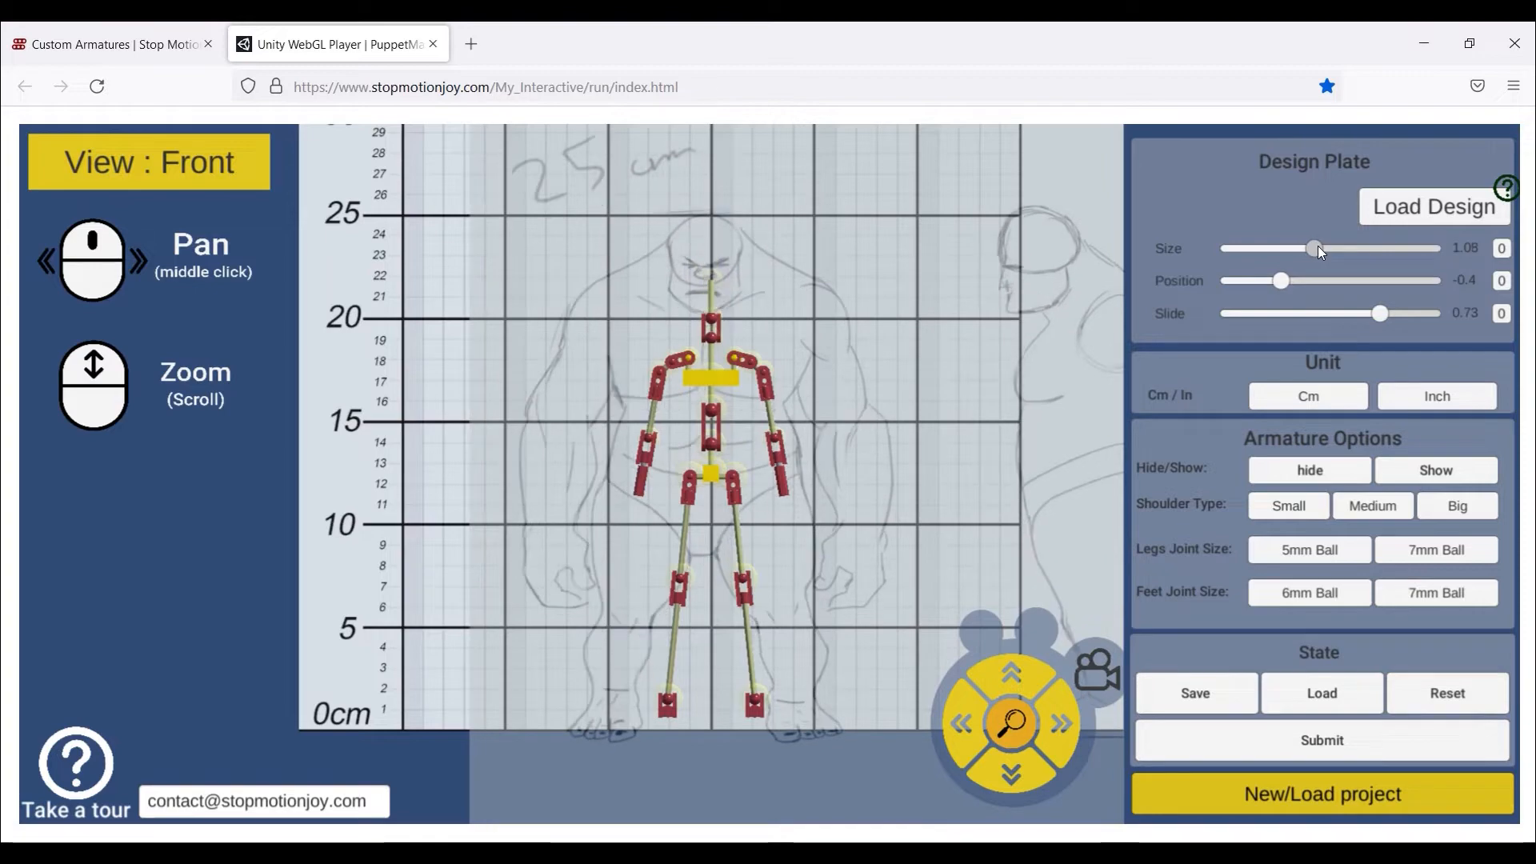
drag(1379, 312, 1383, 312)
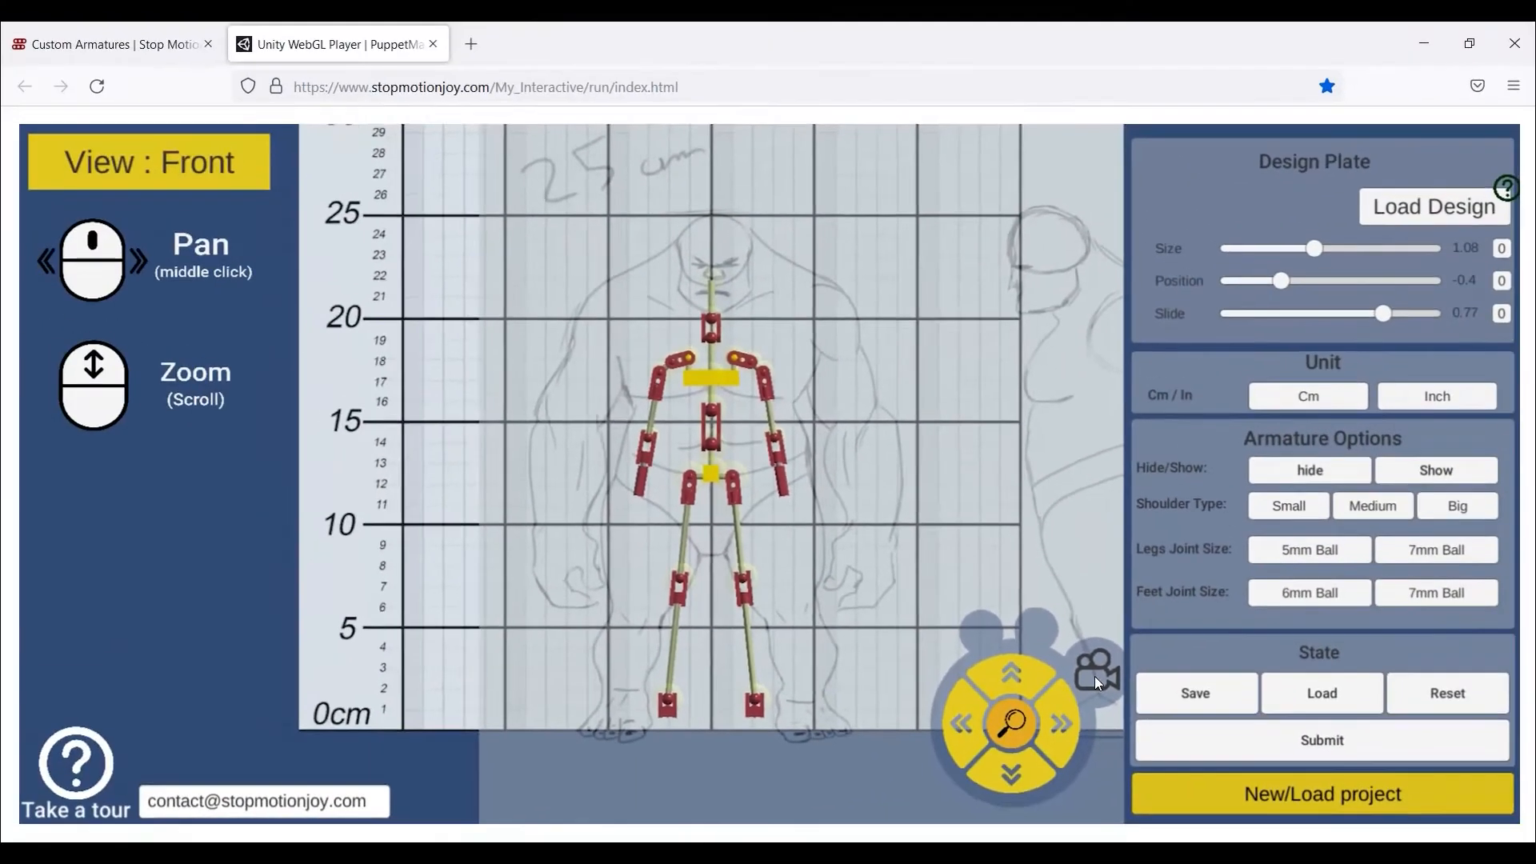
- In Side view, load Ogre.jpg, slide it to -1.1, and tick 'Do not show again'
click(1094, 676)
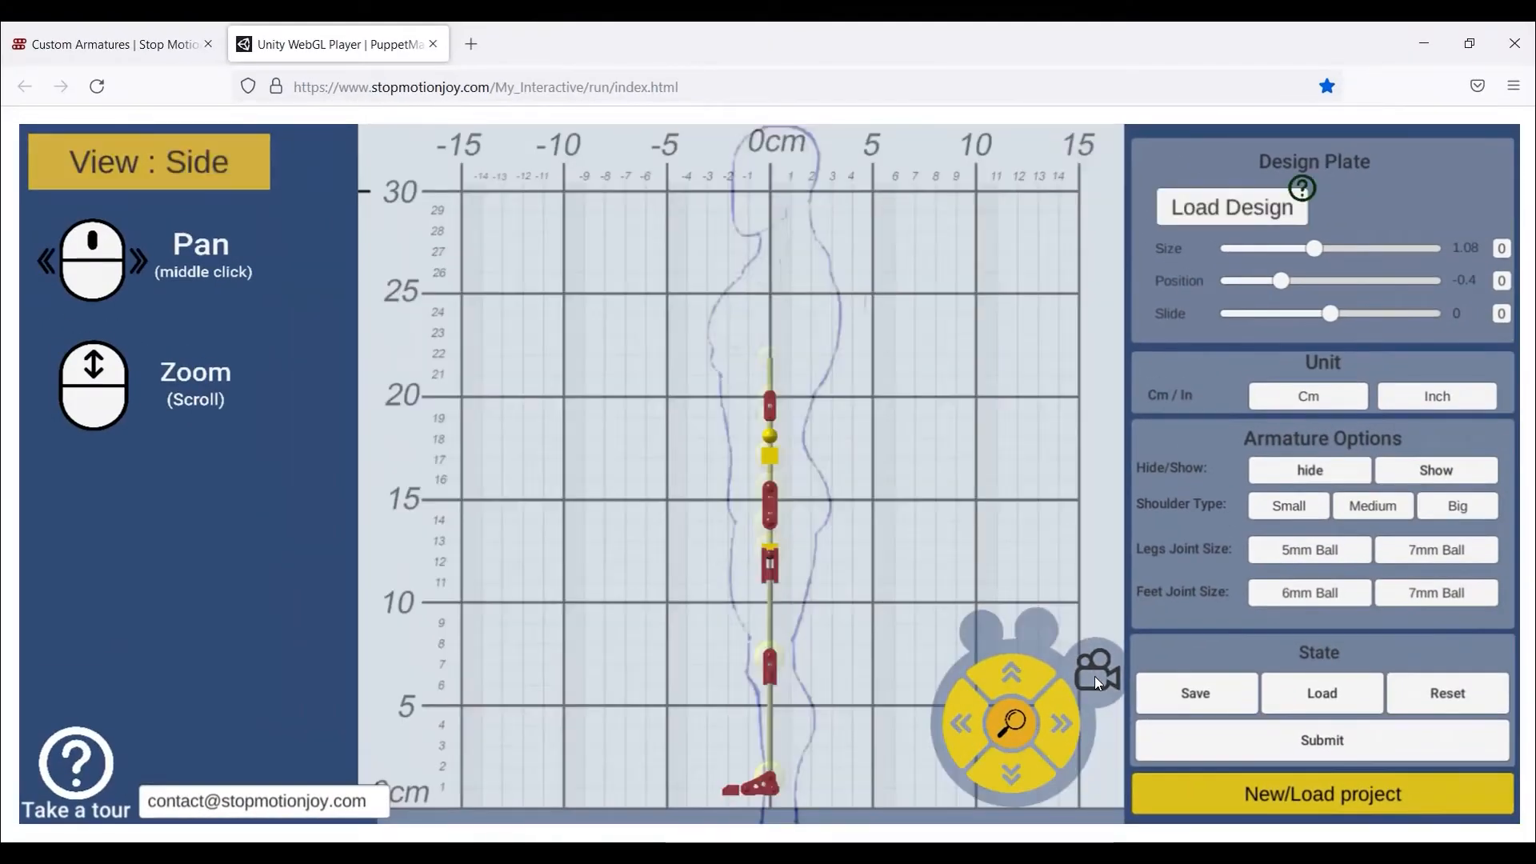
click(1202, 206)
double_click(234, 300)
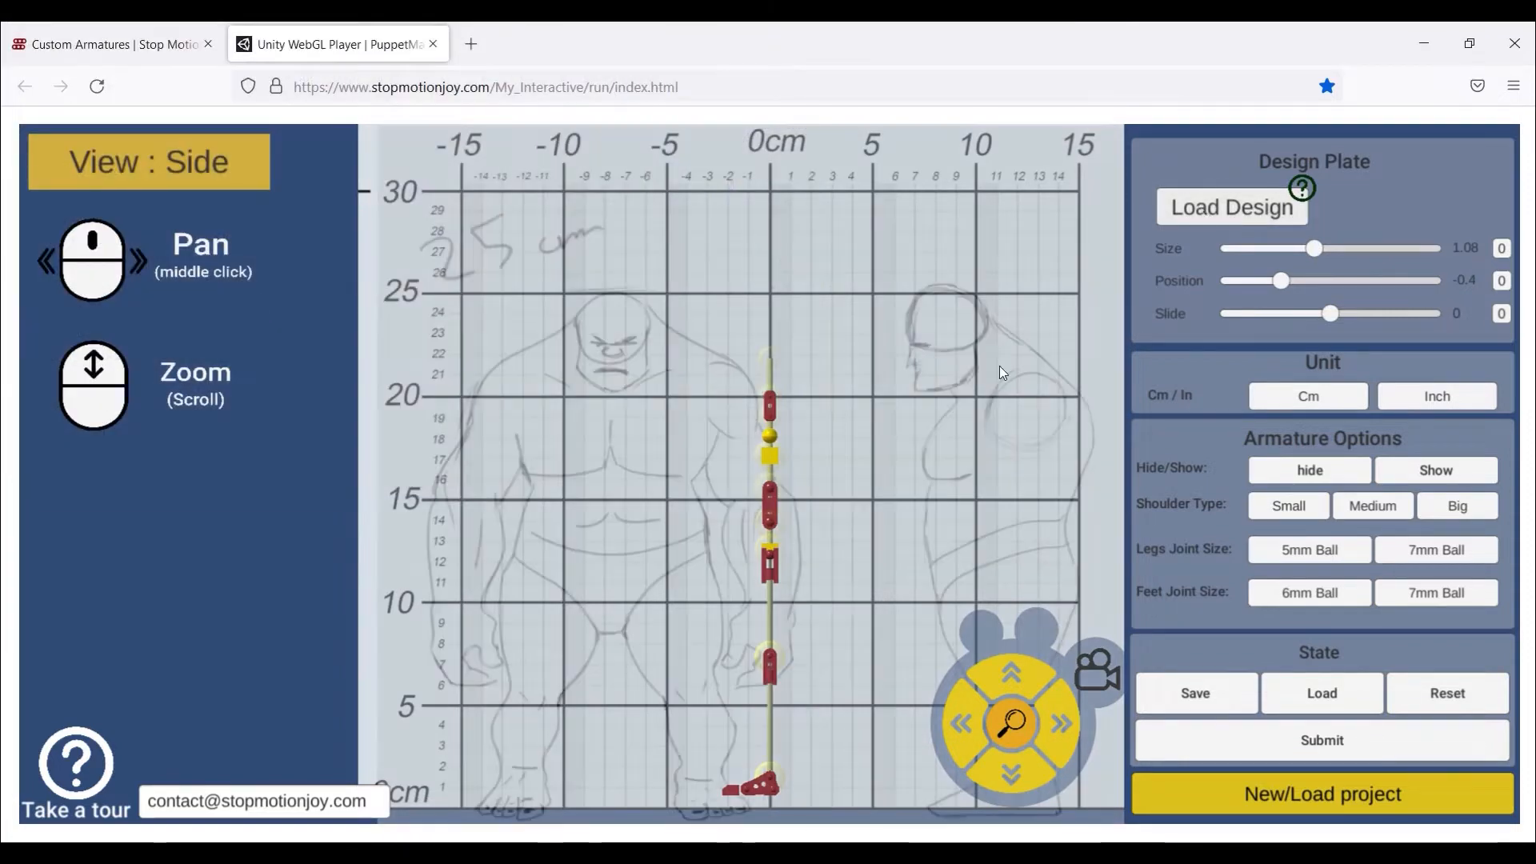
drag(1328, 313, 1245, 310)
click(211, 656)
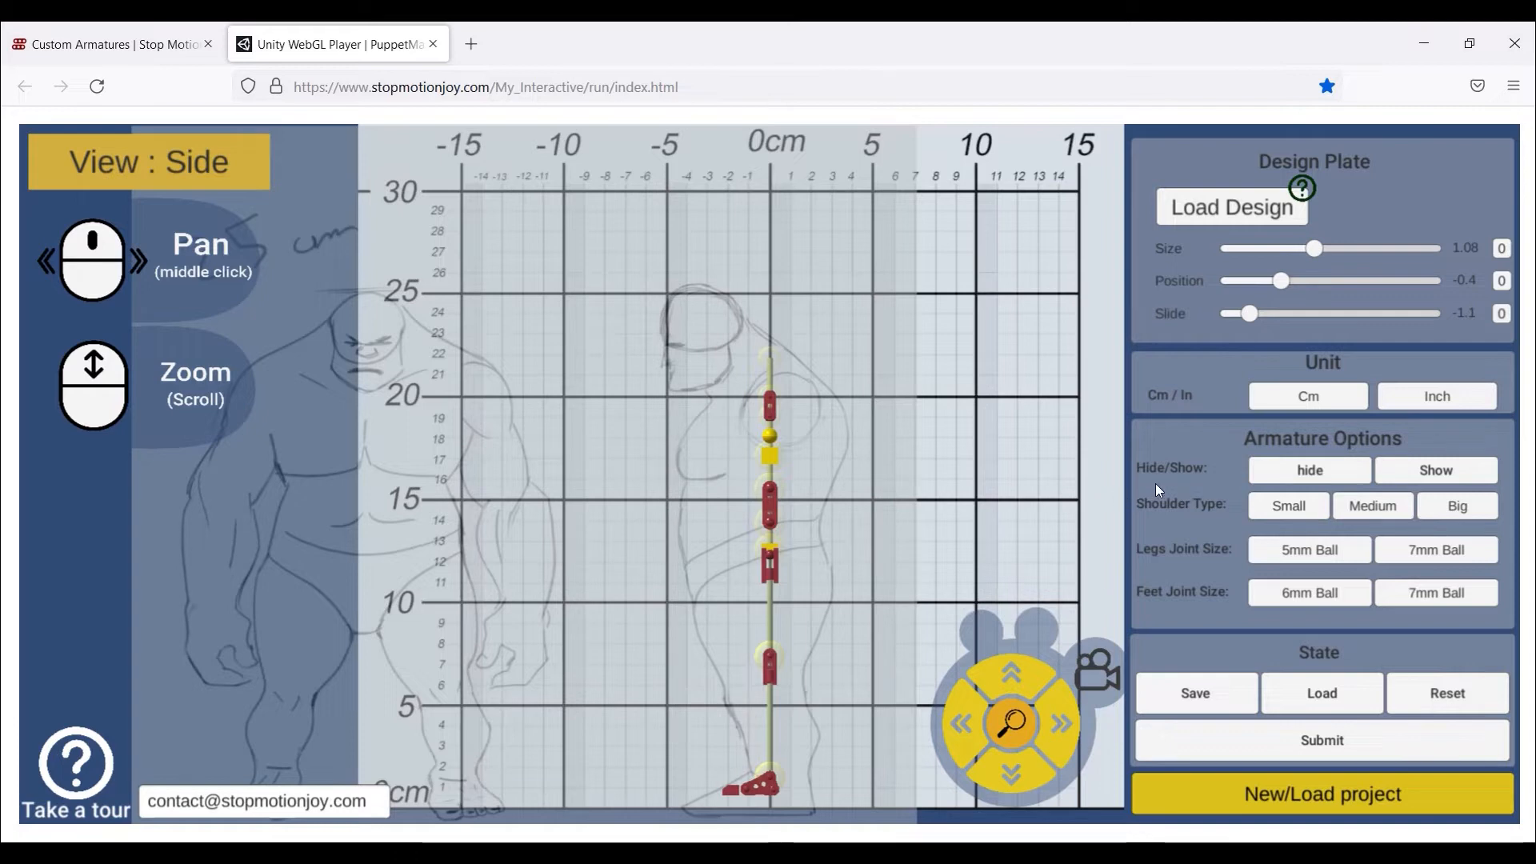
- Switch back to Front view and set the ruler units to centimetres
click(1088, 664)
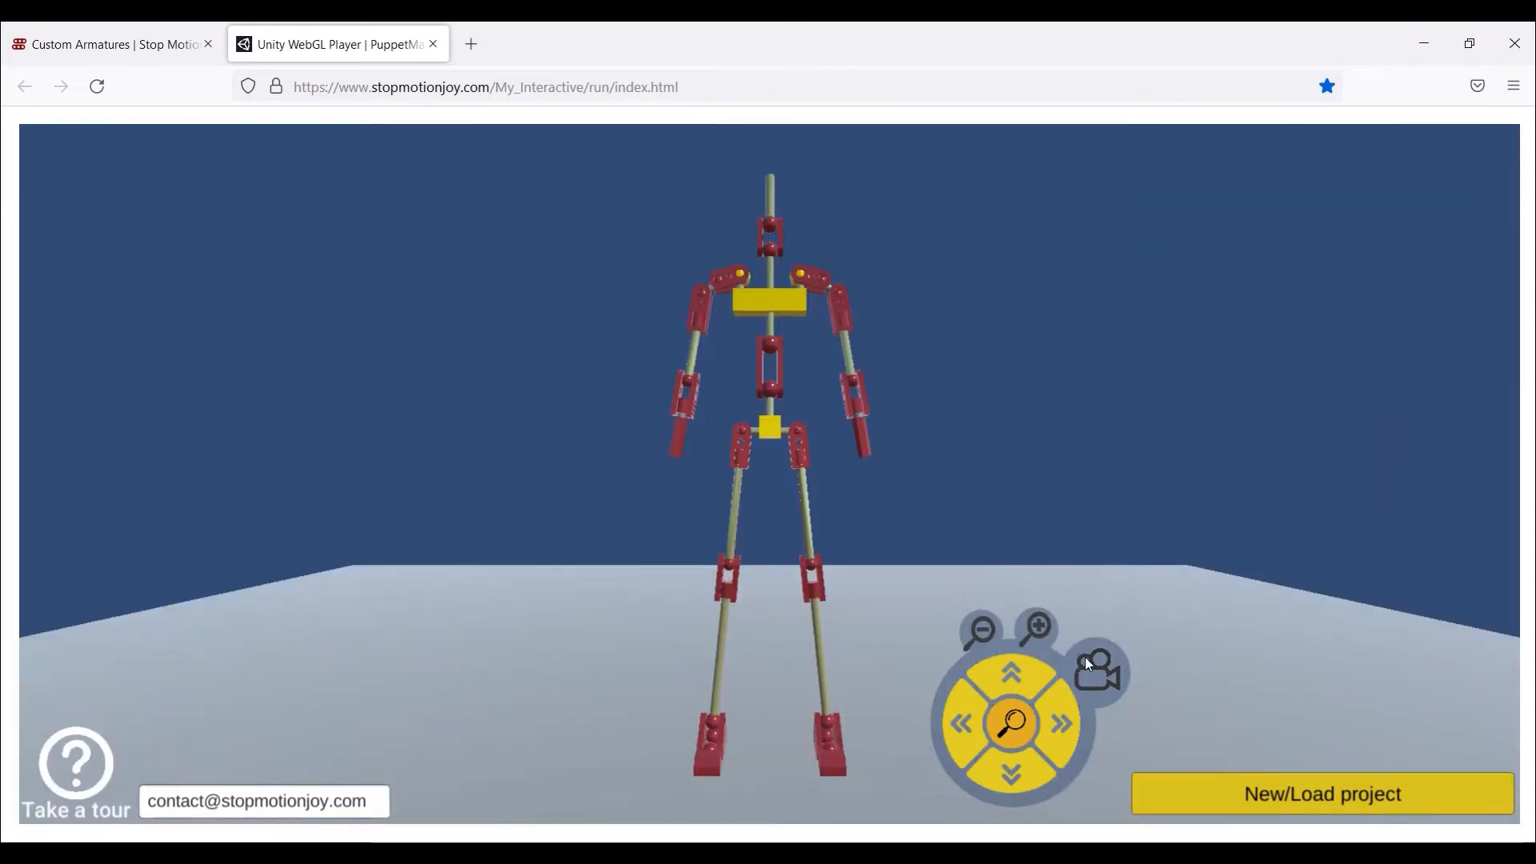
click(1089, 665)
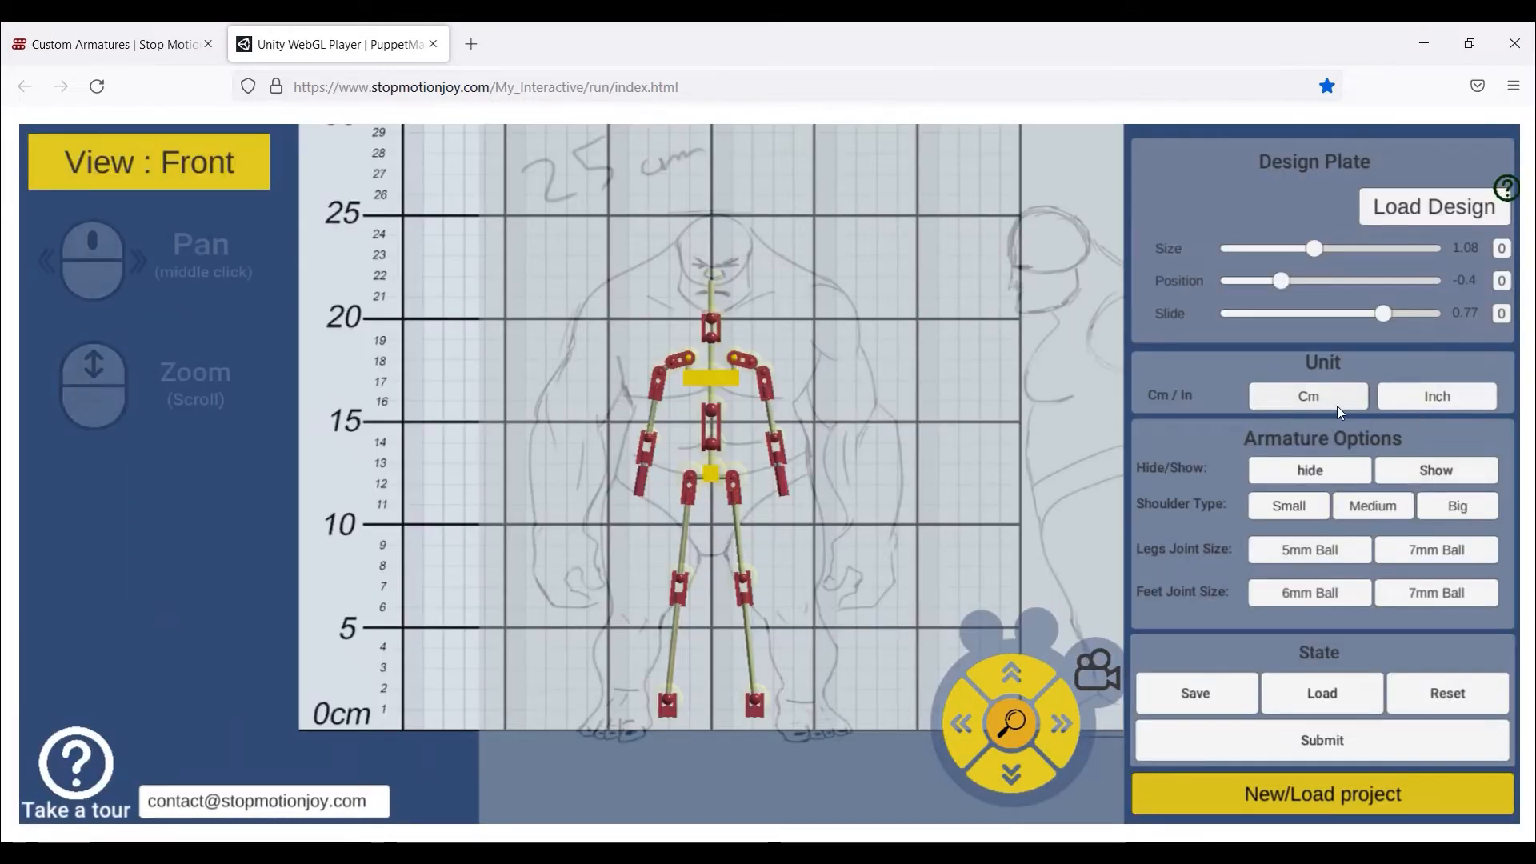
click(1413, 394)
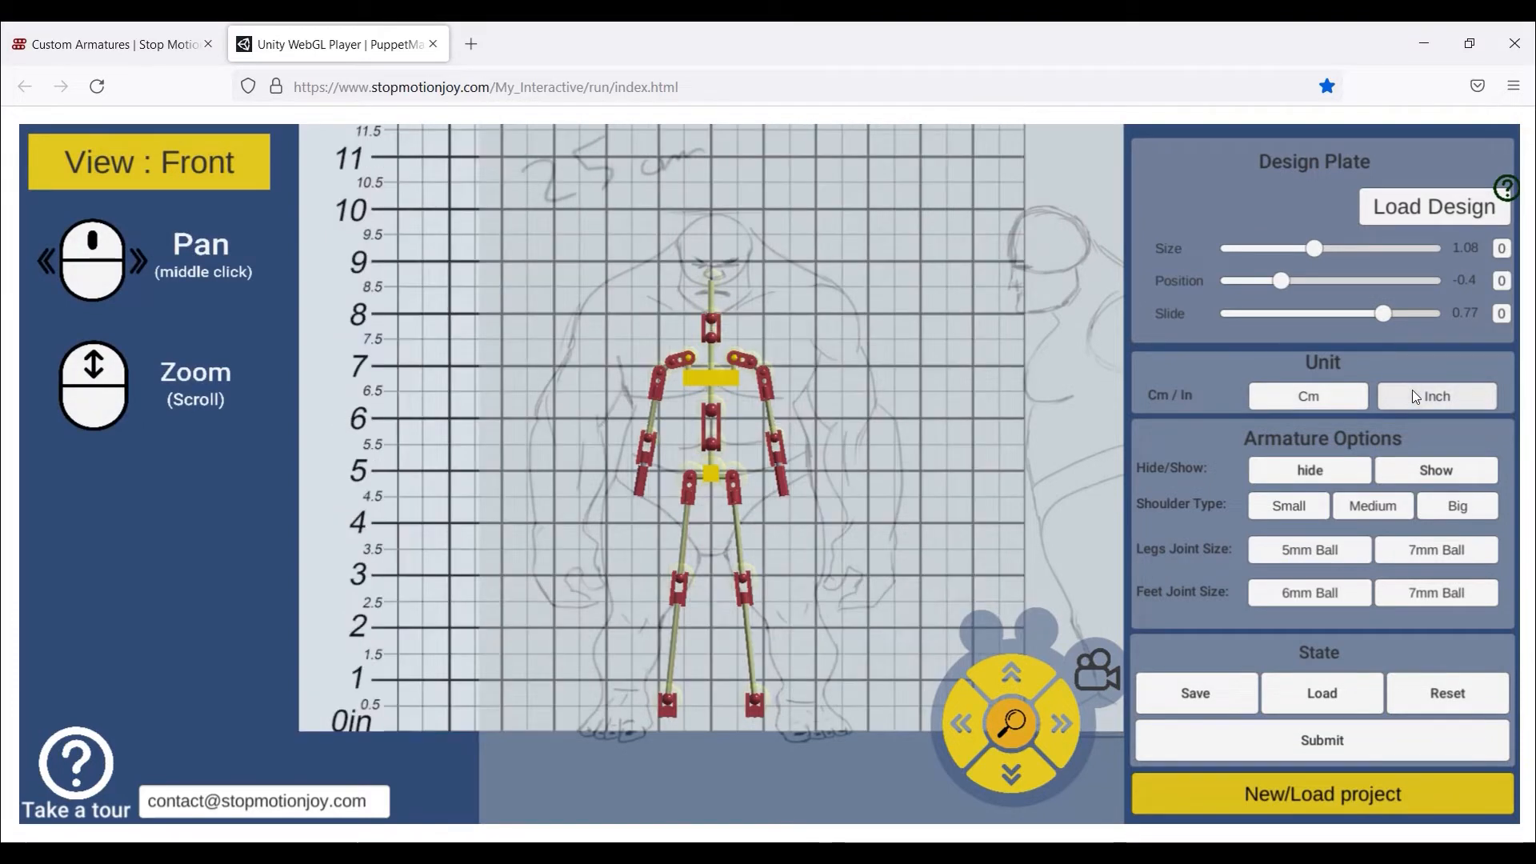
scroll(730, 439, up, 3)
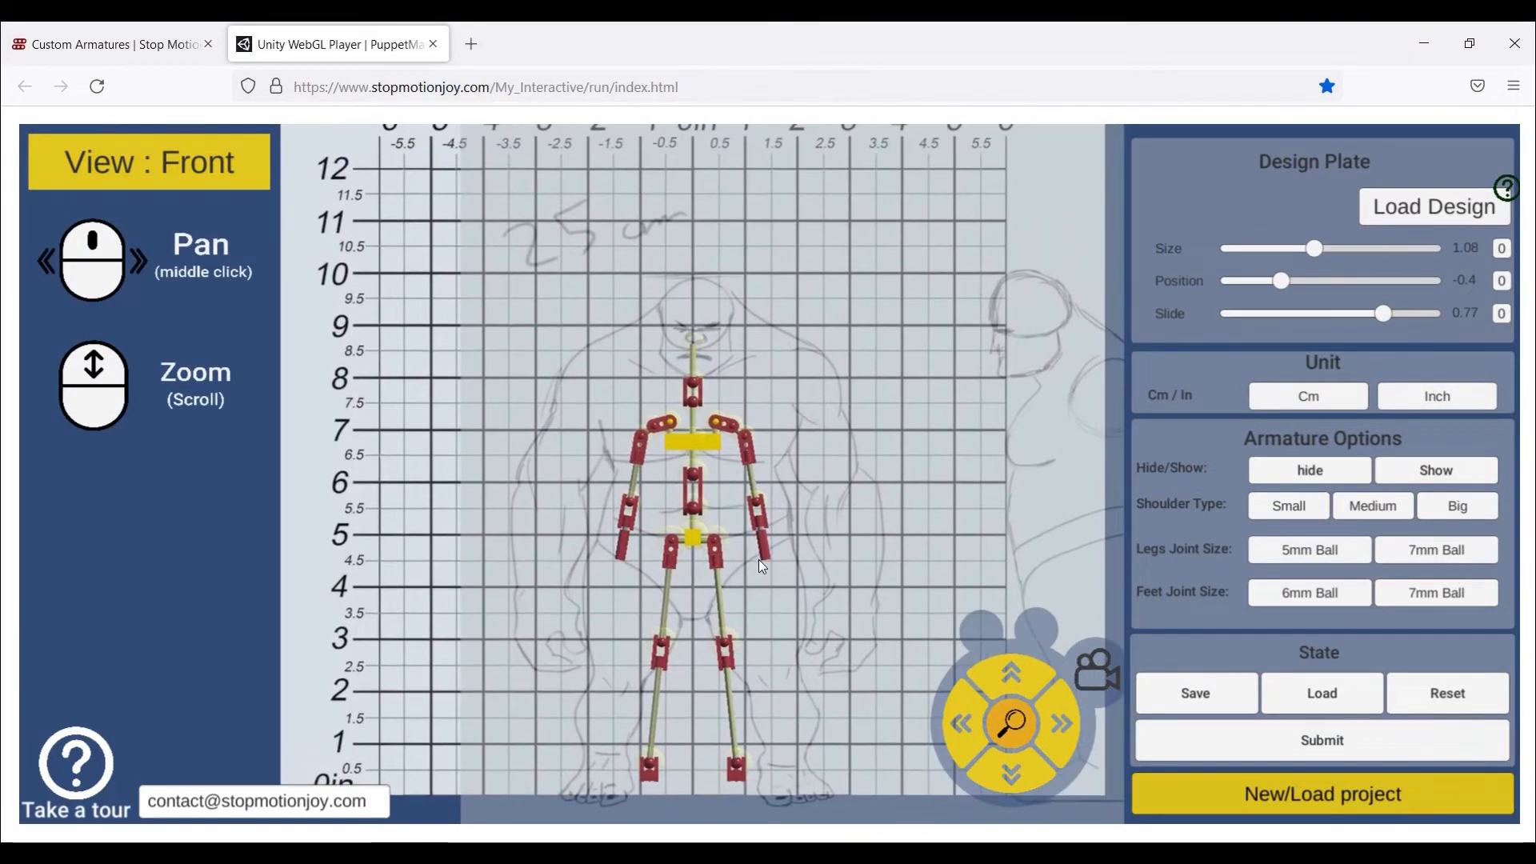
click(1269, 404)
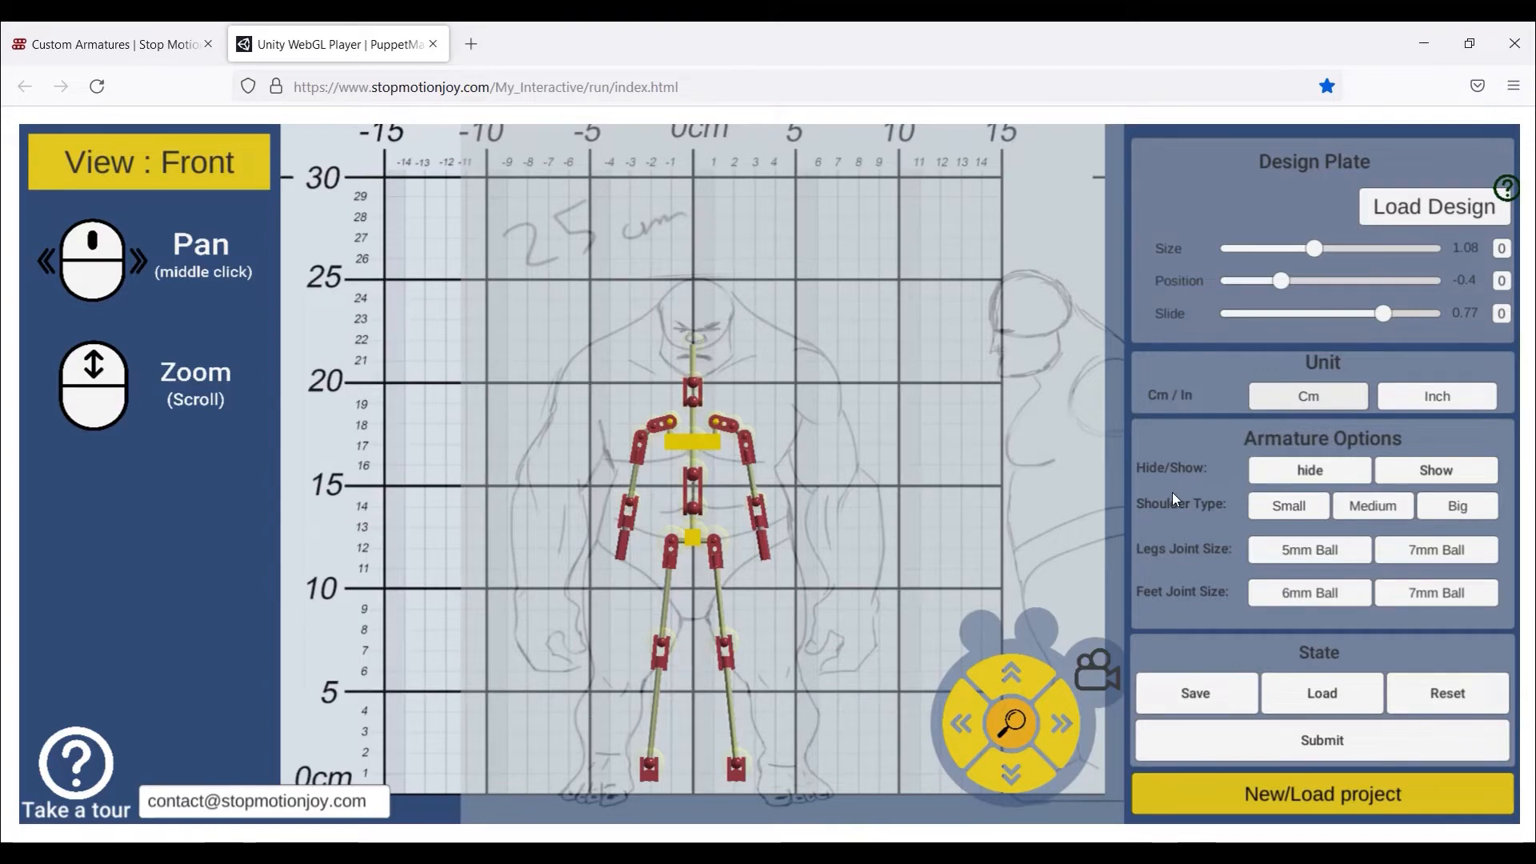
middle_drag(996, 485, 995, 499)
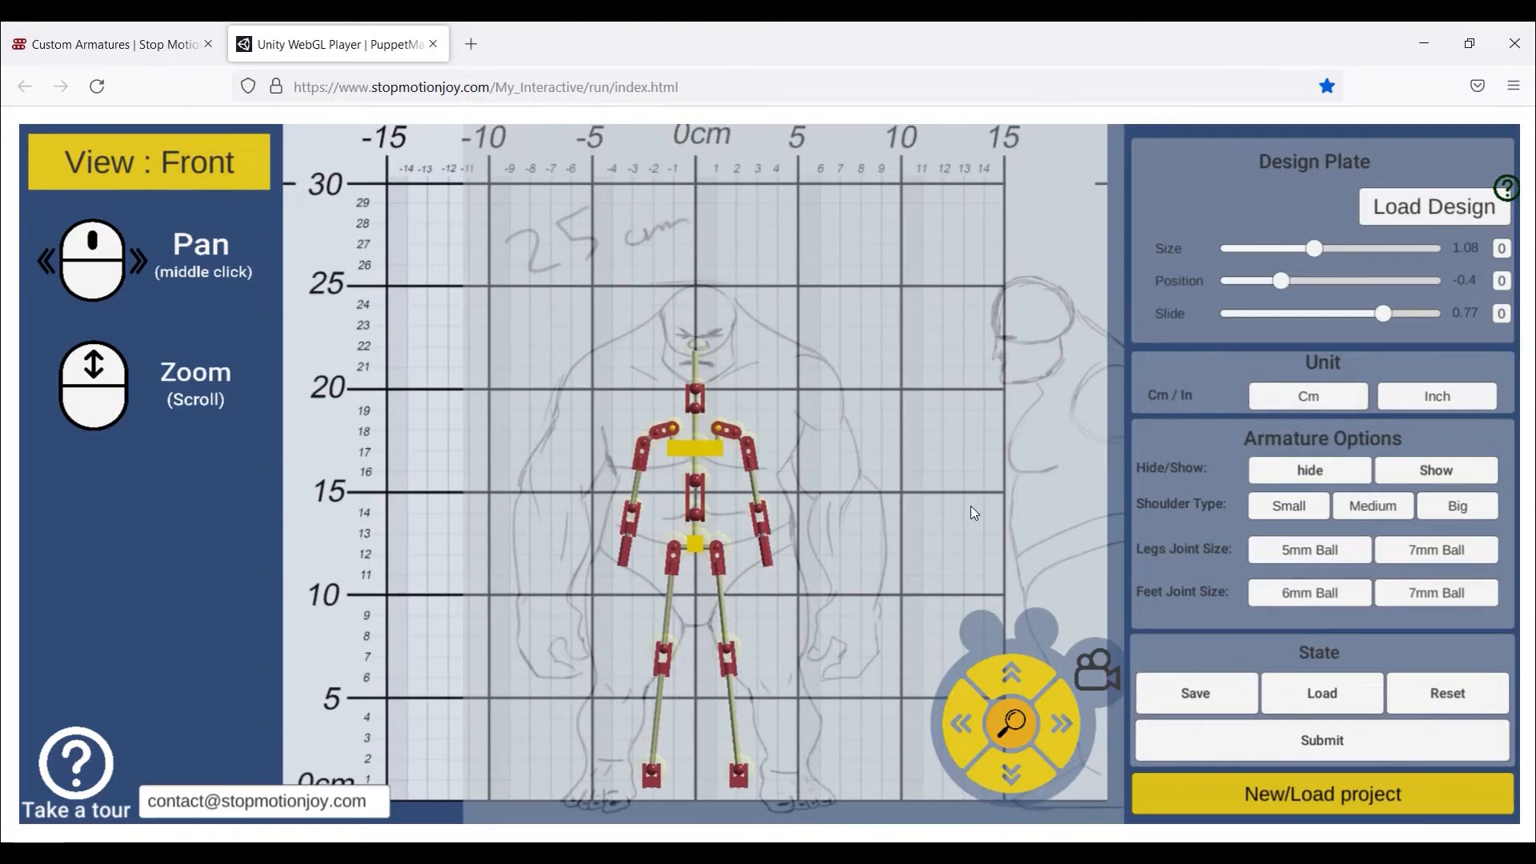
scroll(848, 516, up, 3)
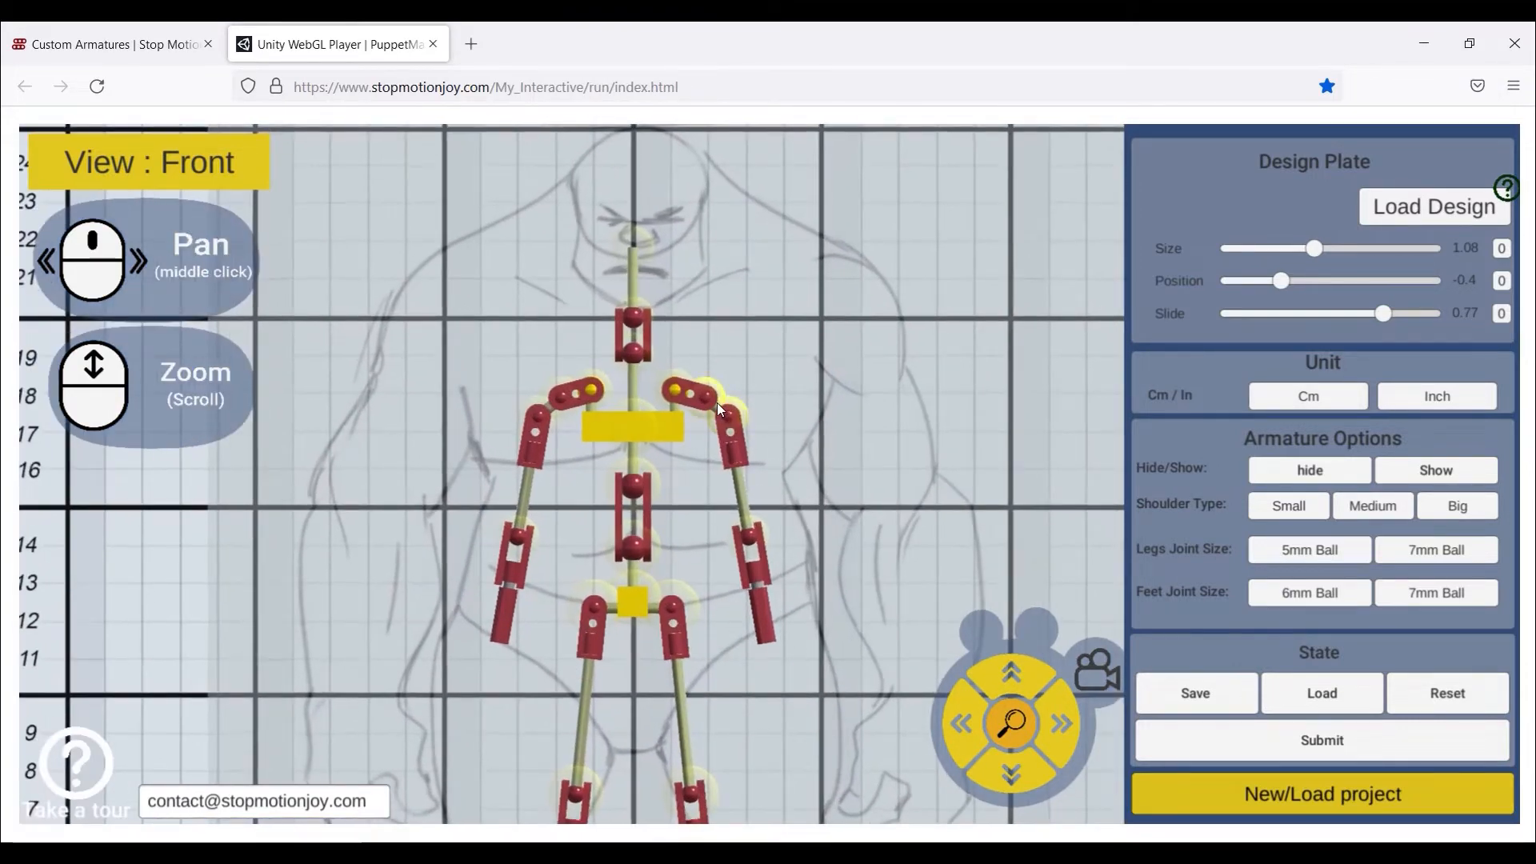
- Lower the armature by its pelvis, widen its hips, and raise the chest bar, shoulders and neck
scroll(537, 400, up, 3)
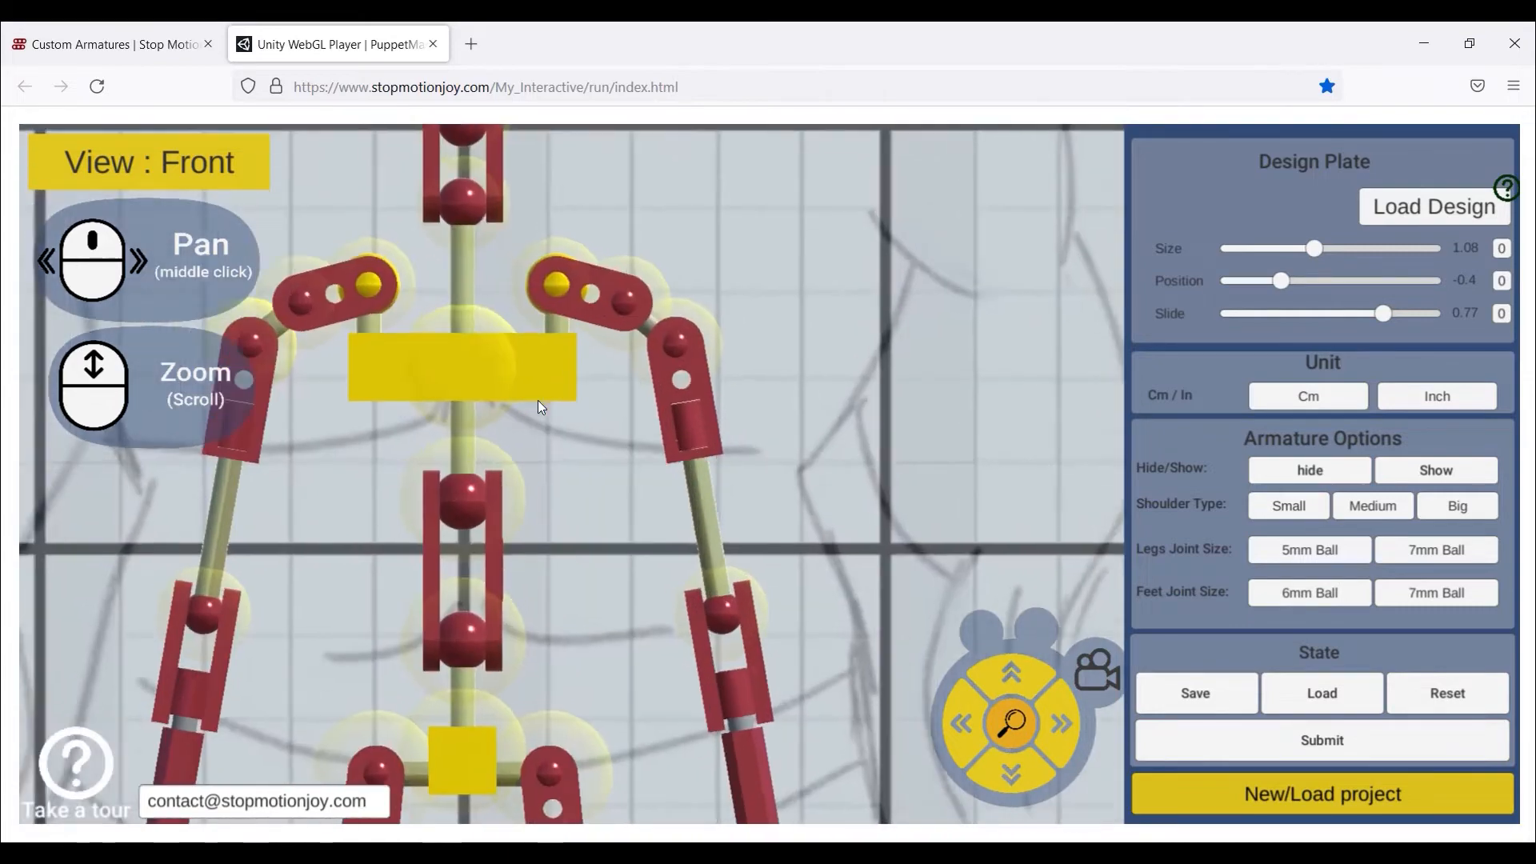
scroll(537, 432, down, 2)
scroll(560, 480, up, 1)
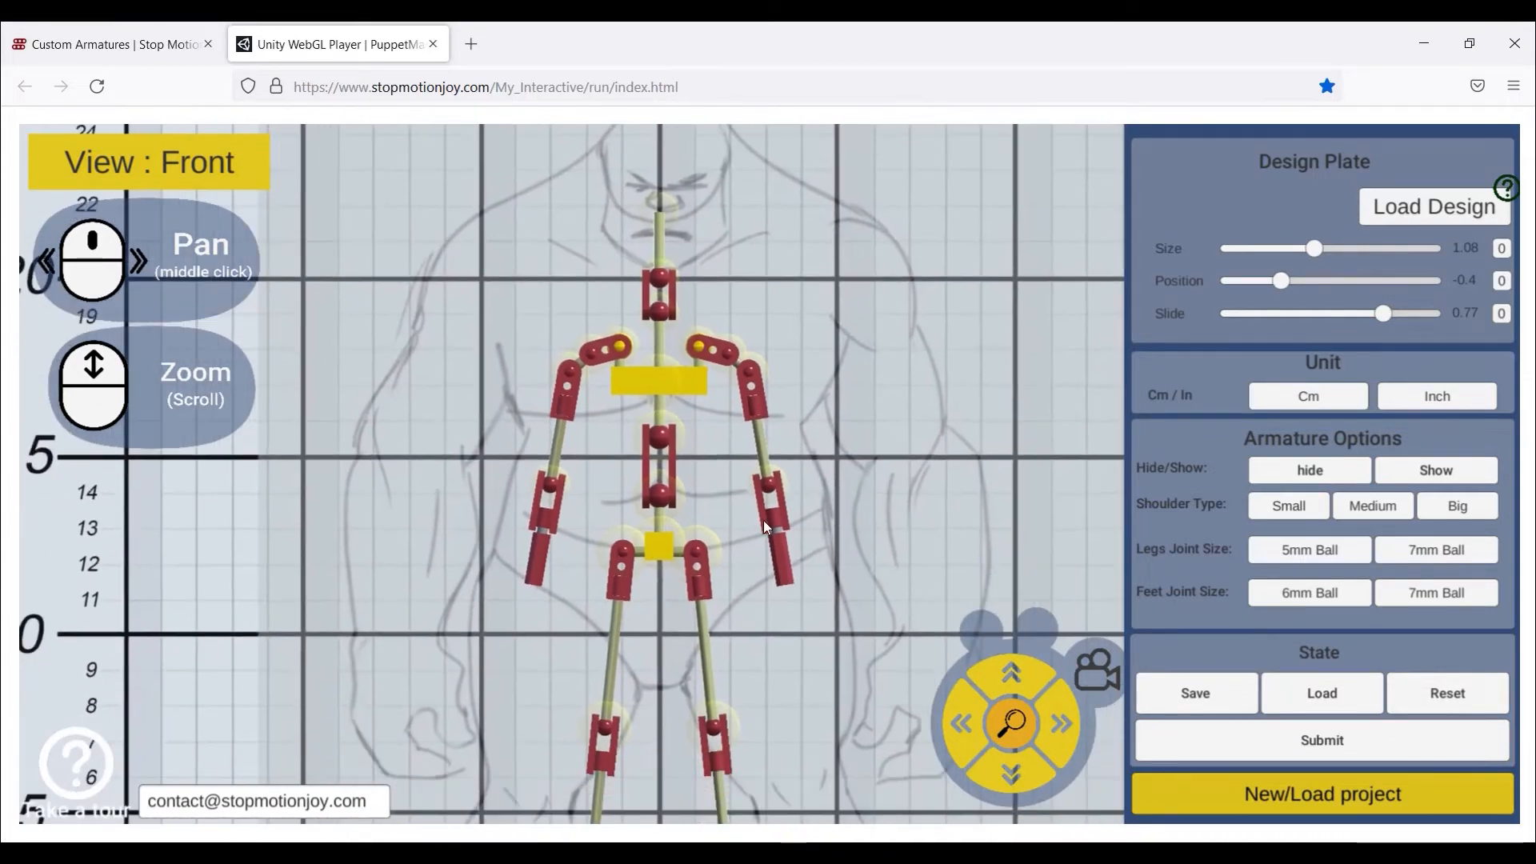
scroll(763, 520, down, 5)
drag(688, 435, 696, 453)
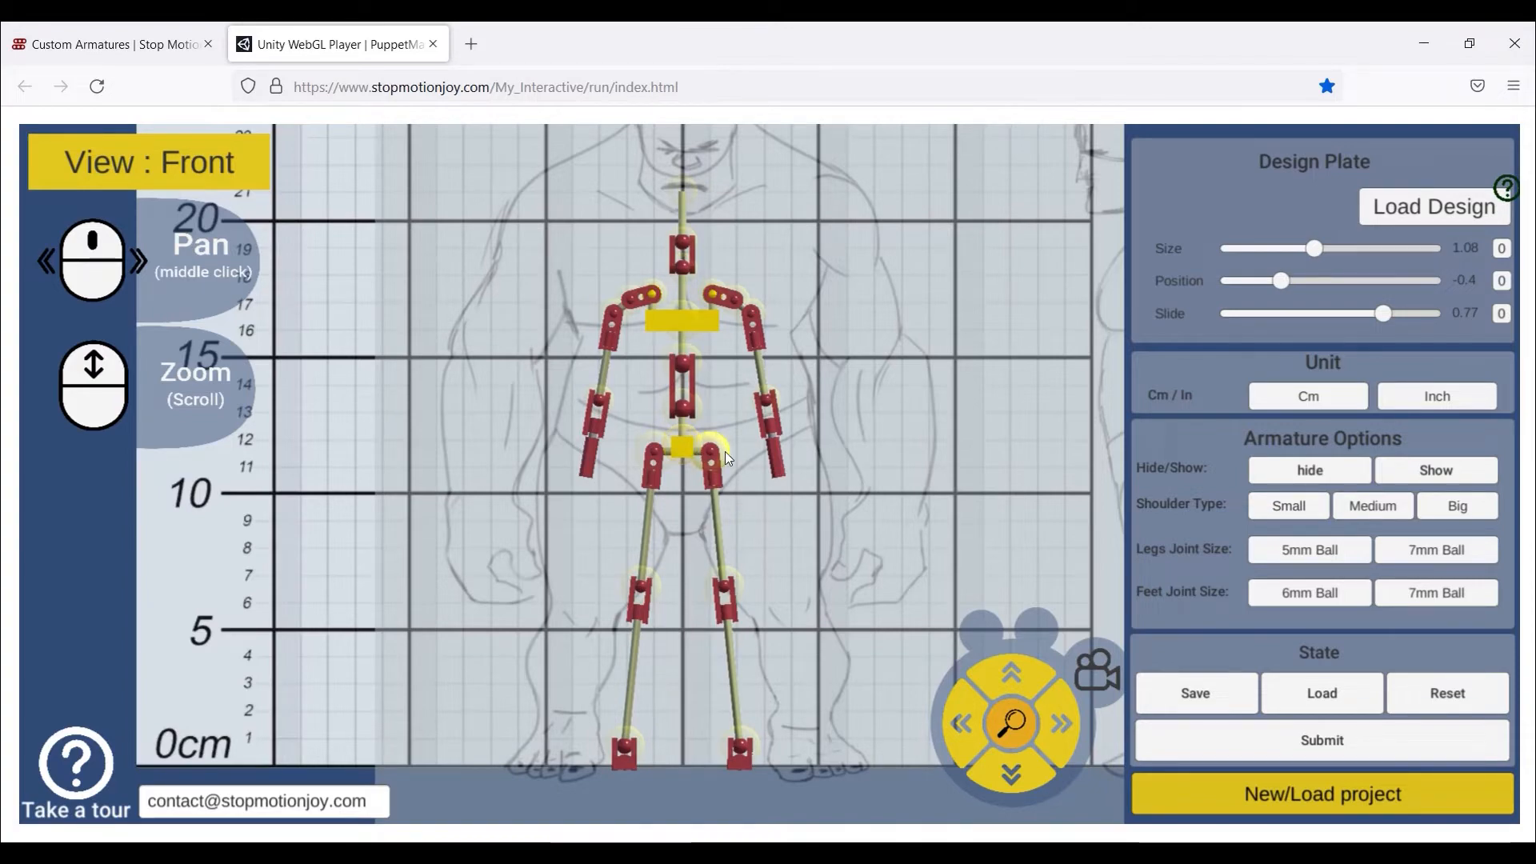
drag(721, 452, 770, 453)
drag(693, 319, 693, 287)
drag(713, 262, 683, 206)
middle_drag(720, 336, 719, 416)
drag(683, 280, 683, 272)
- Raise the chest bar and the upper and lower spine joints to the ogre's chest
scroll(686, 416, up, 3)
middle_drag(641, 346, 652, 396)
drag(657, 348, 658, 285)
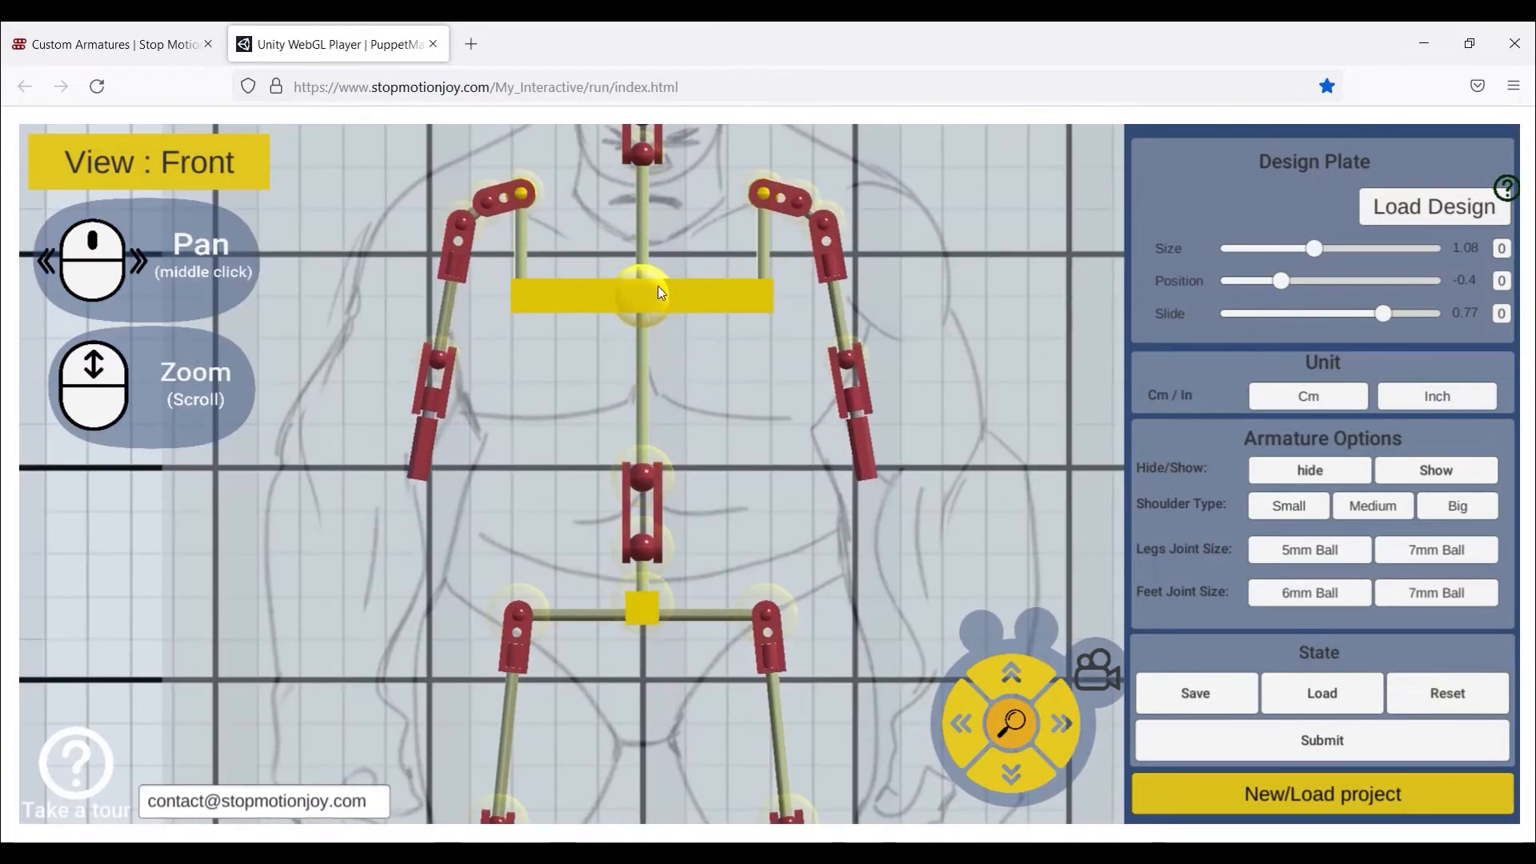
drag(648, 464, 648, 386)
drag(645, 538, 645, 496)
scroll(743, 390, down, 3)
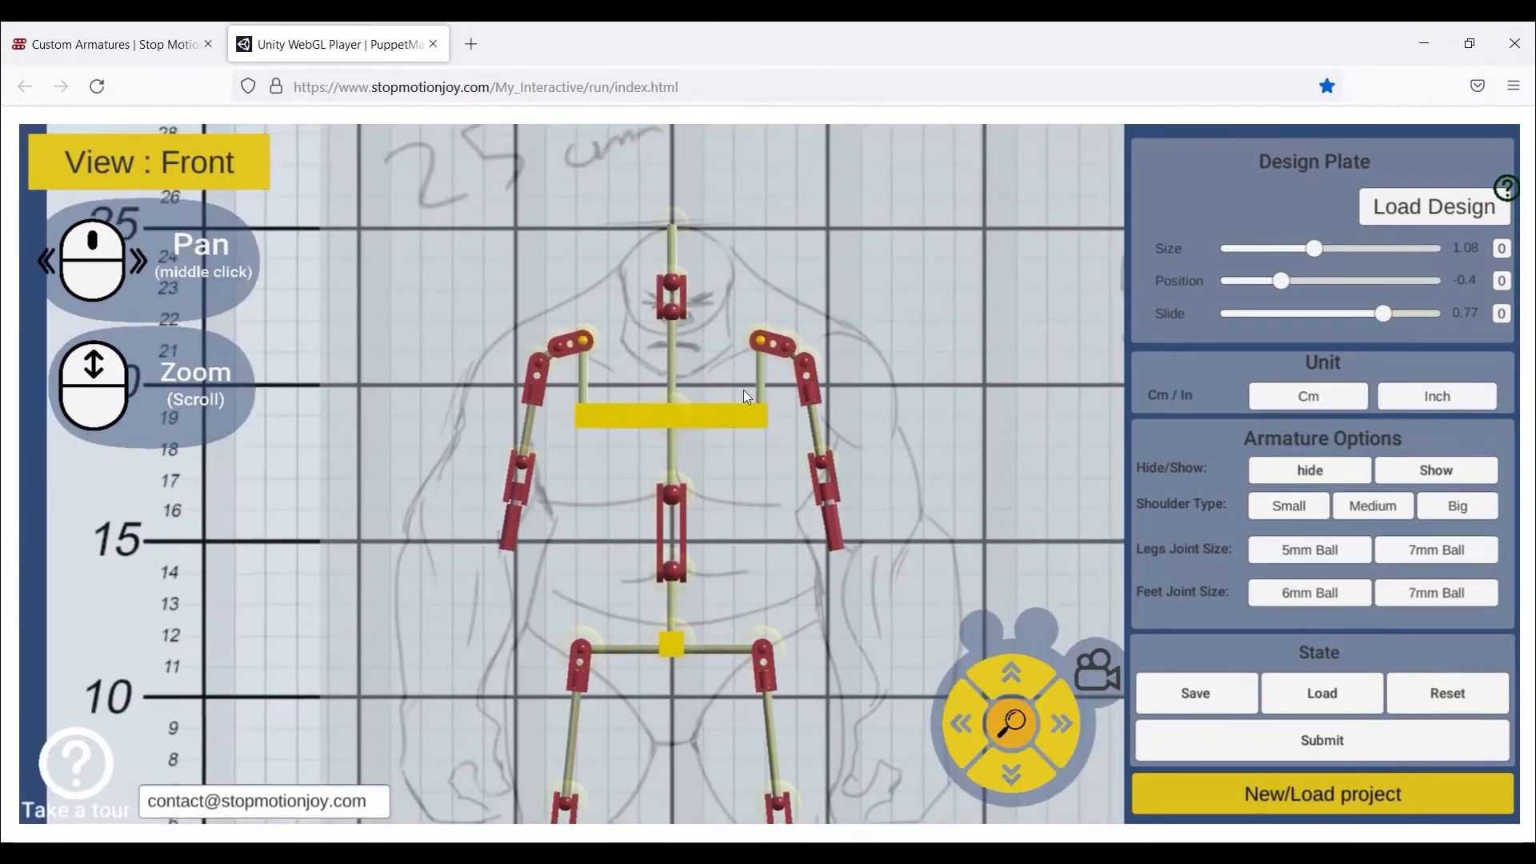
scroll(627, 299, up, 1)
scroll(746, 452, down, 1)
- Fit the right ankle and knee to the ogre's leg and bring both hips inward
middle_drag(727, 512, 720, 427)
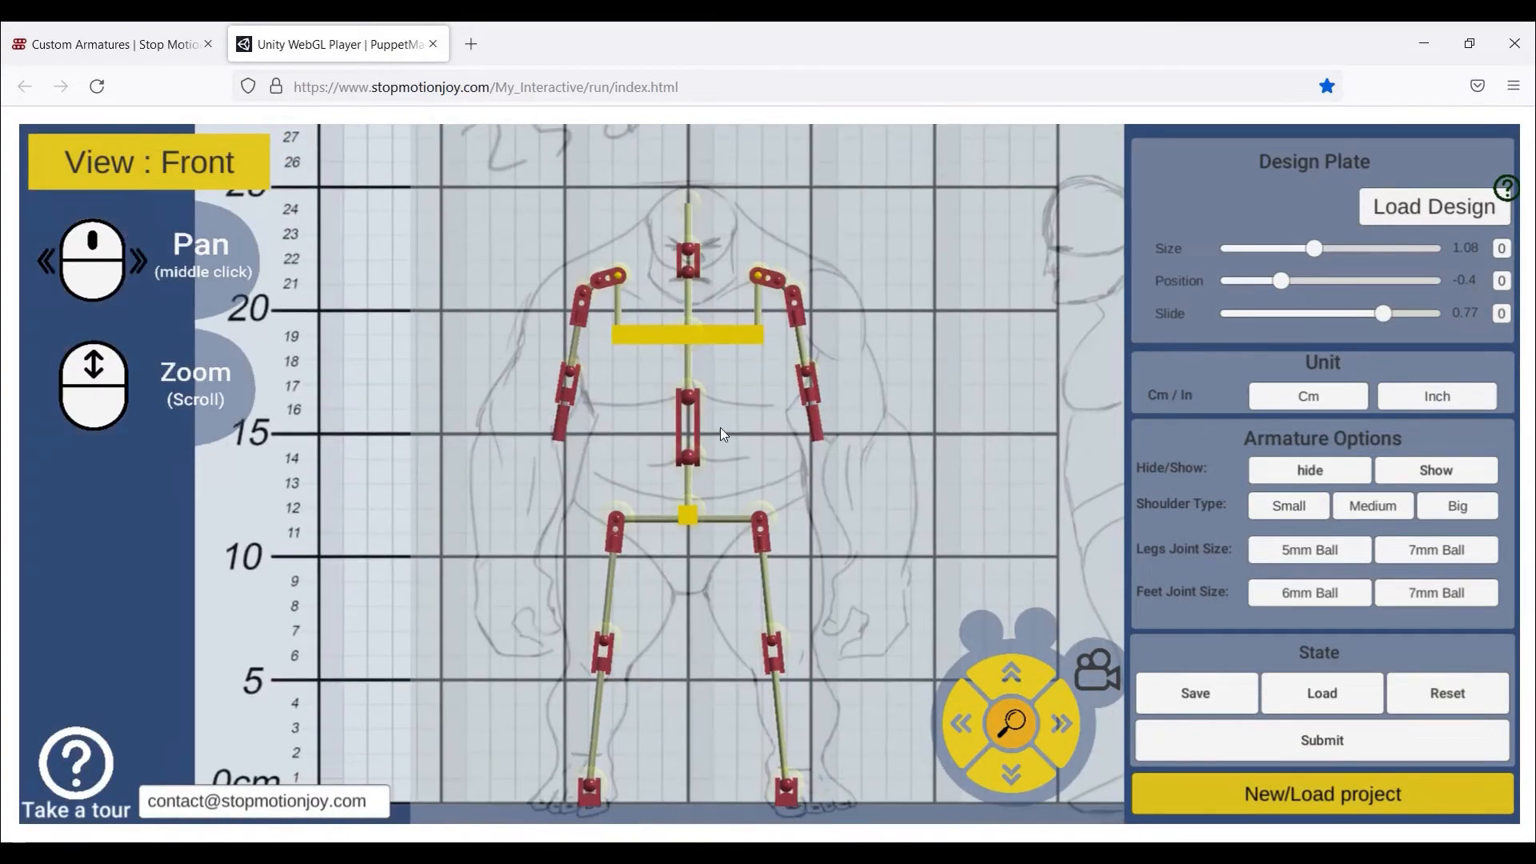
drag(788, 785, 805, 781)
scroll(805, 776, up, 3)
middle_drag(802, 756, 784, 552)
drag(796, 678, 789, 678)
drag(760, 476, 764, 507)
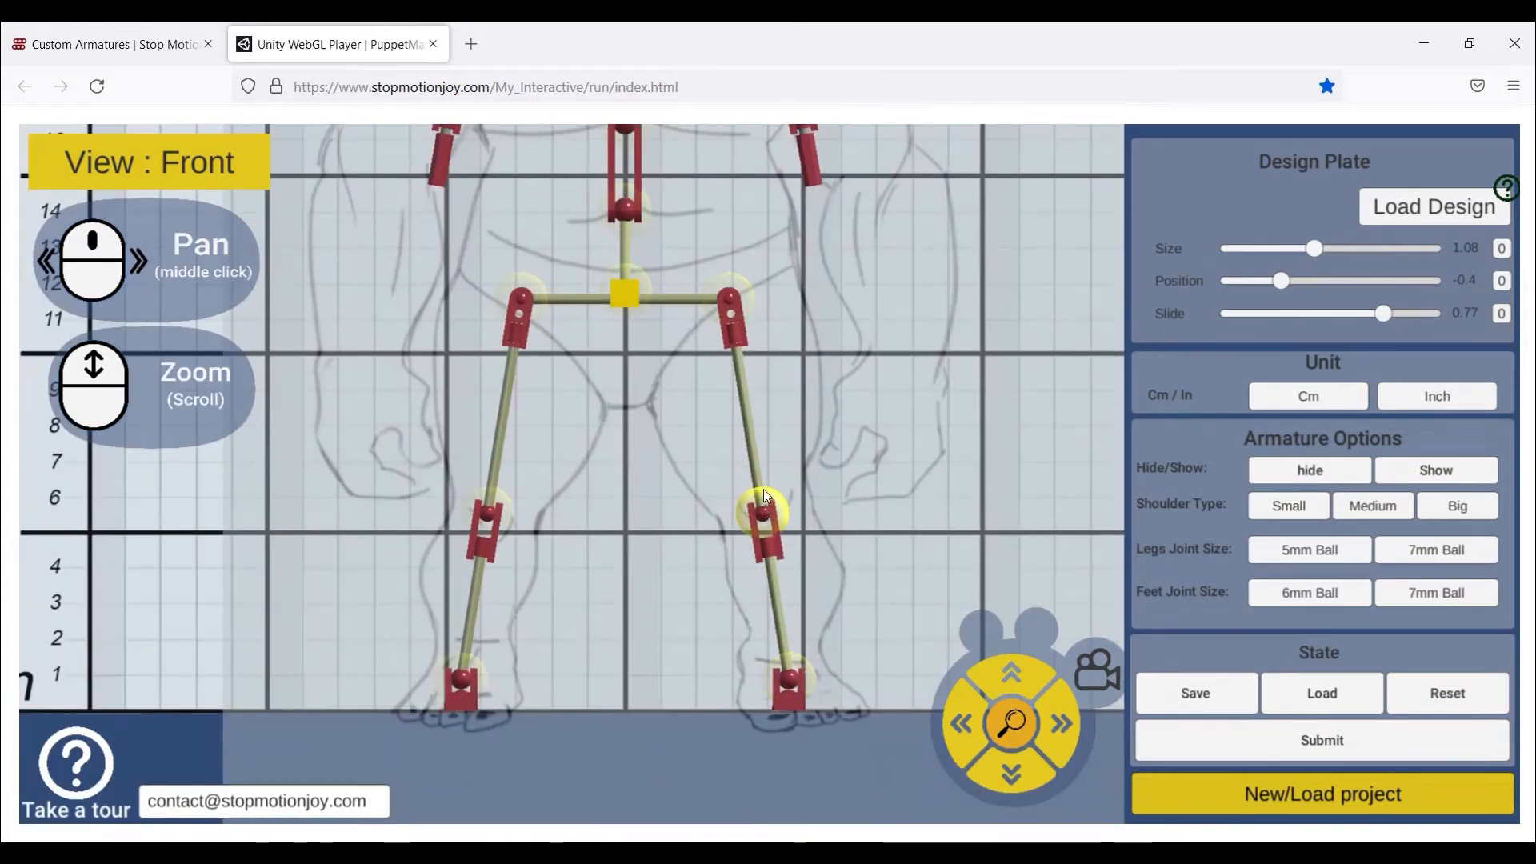
drag(729, 299, 723, 301)
scroll(754, 411, down, 4)
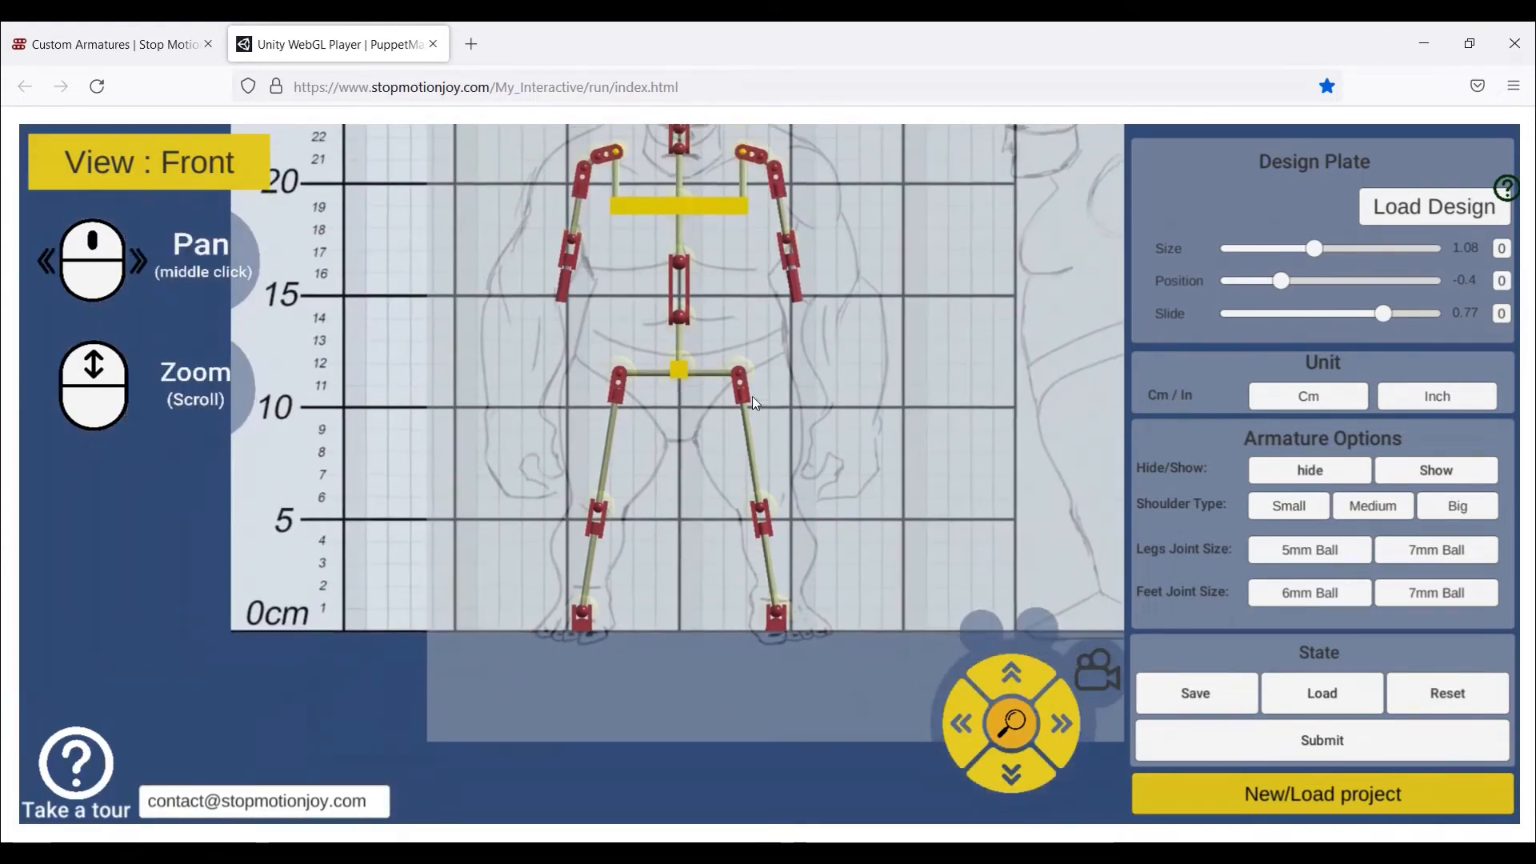
scroll(756, 496, up, 2)
middle_drag(702, 232, 708, 456)
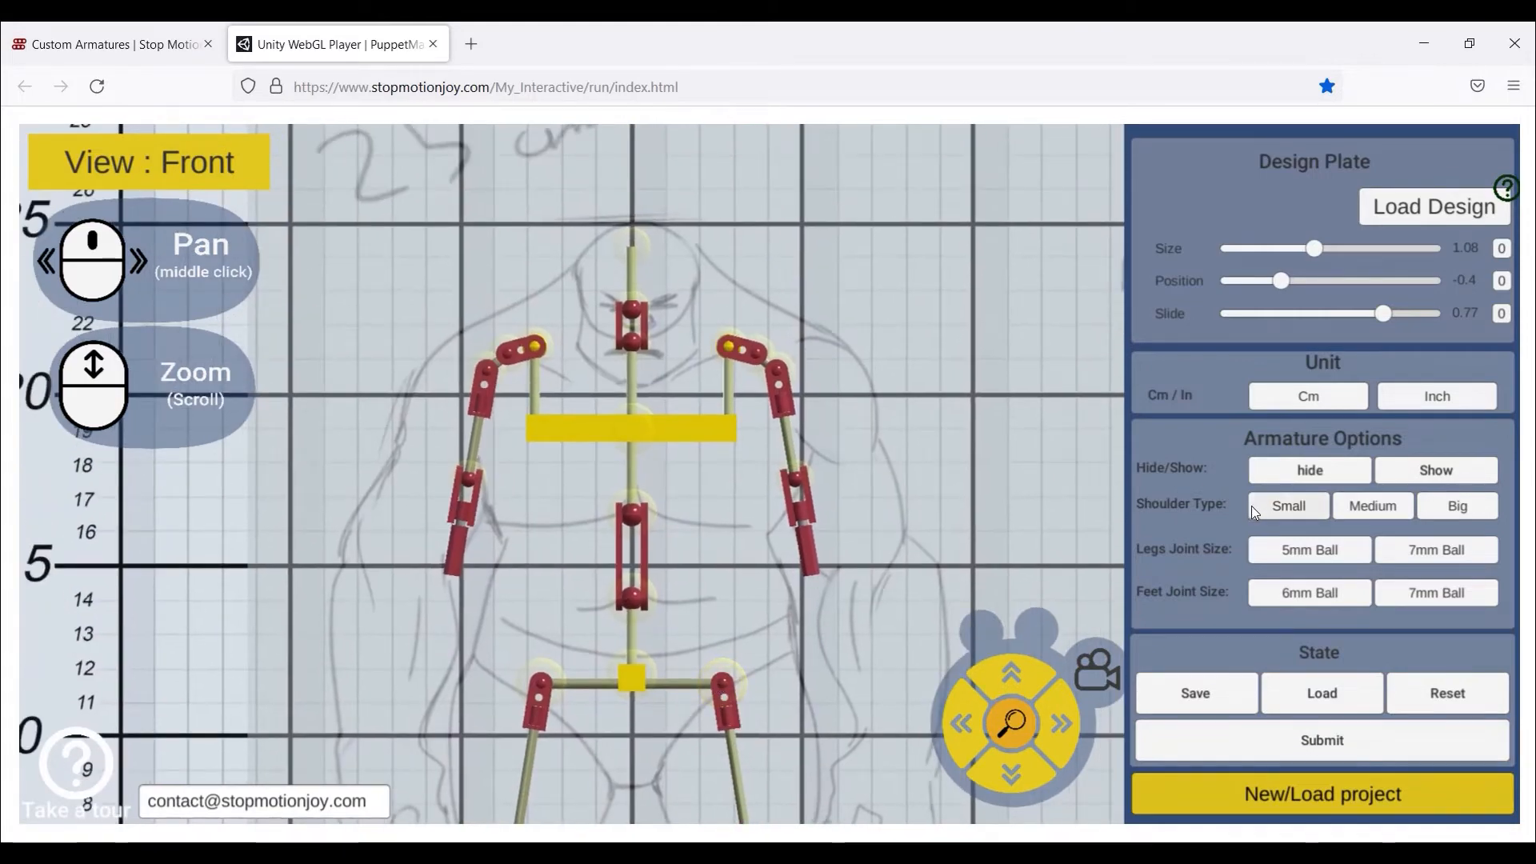
- Set the armature's Shoulder Type to Big
click(1286, 510)
click(1346, 504)
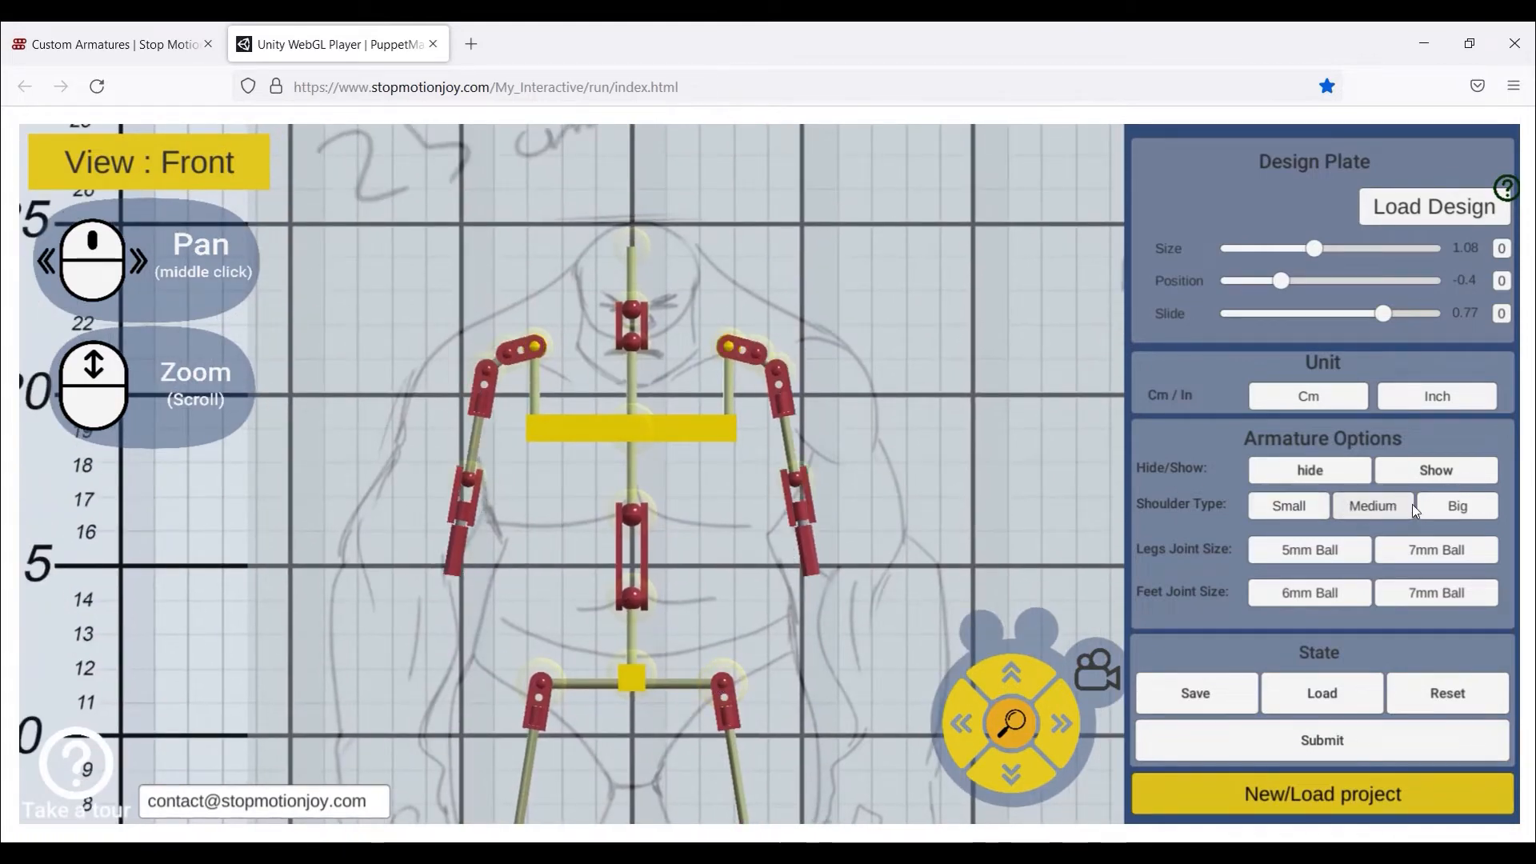
click(1429, 510)
click(1376, 507)
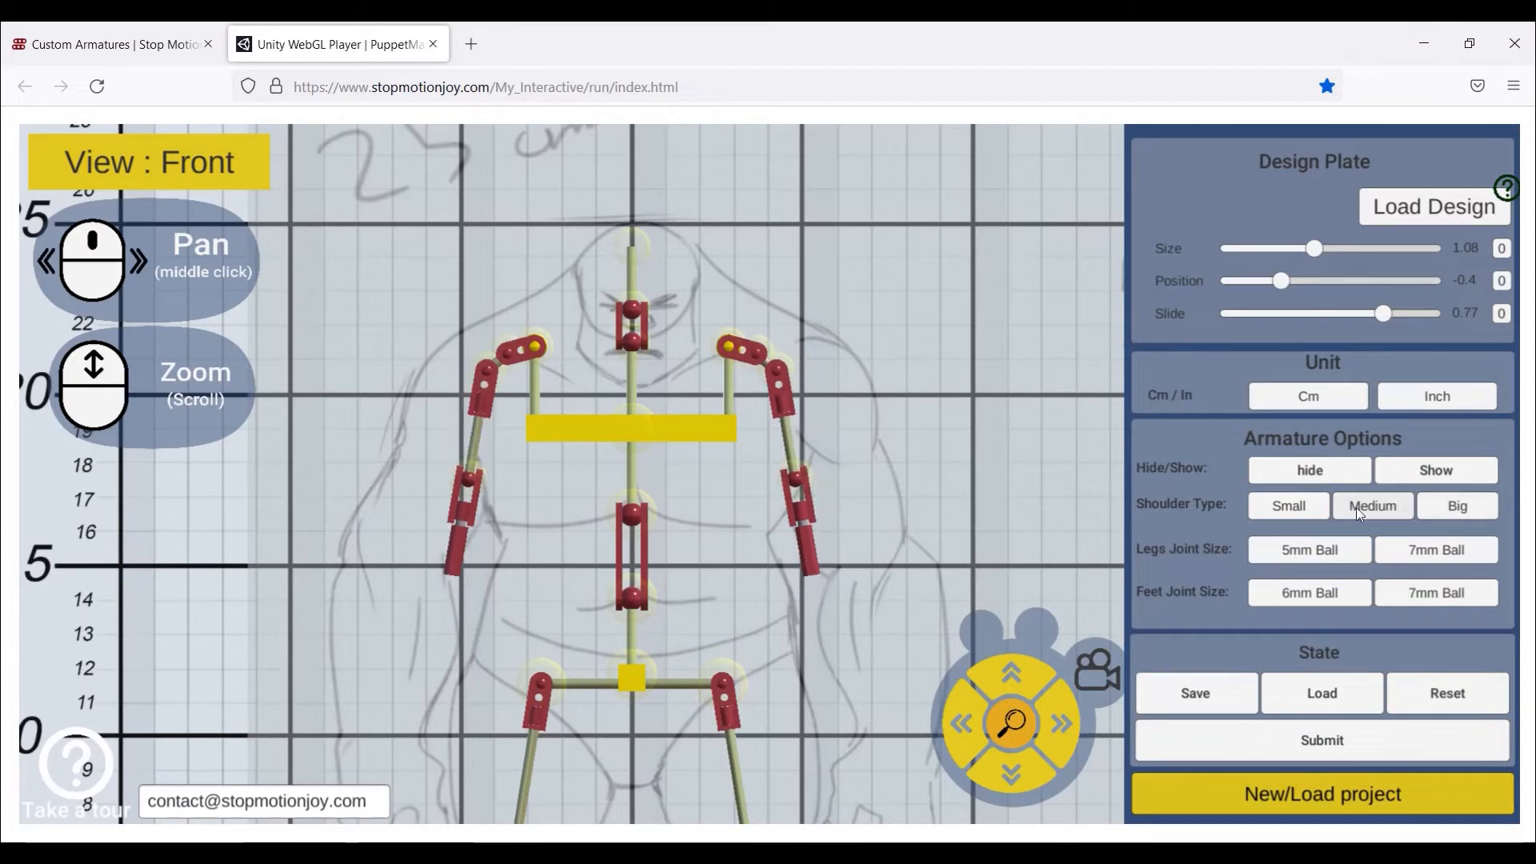
click(1320, 507)
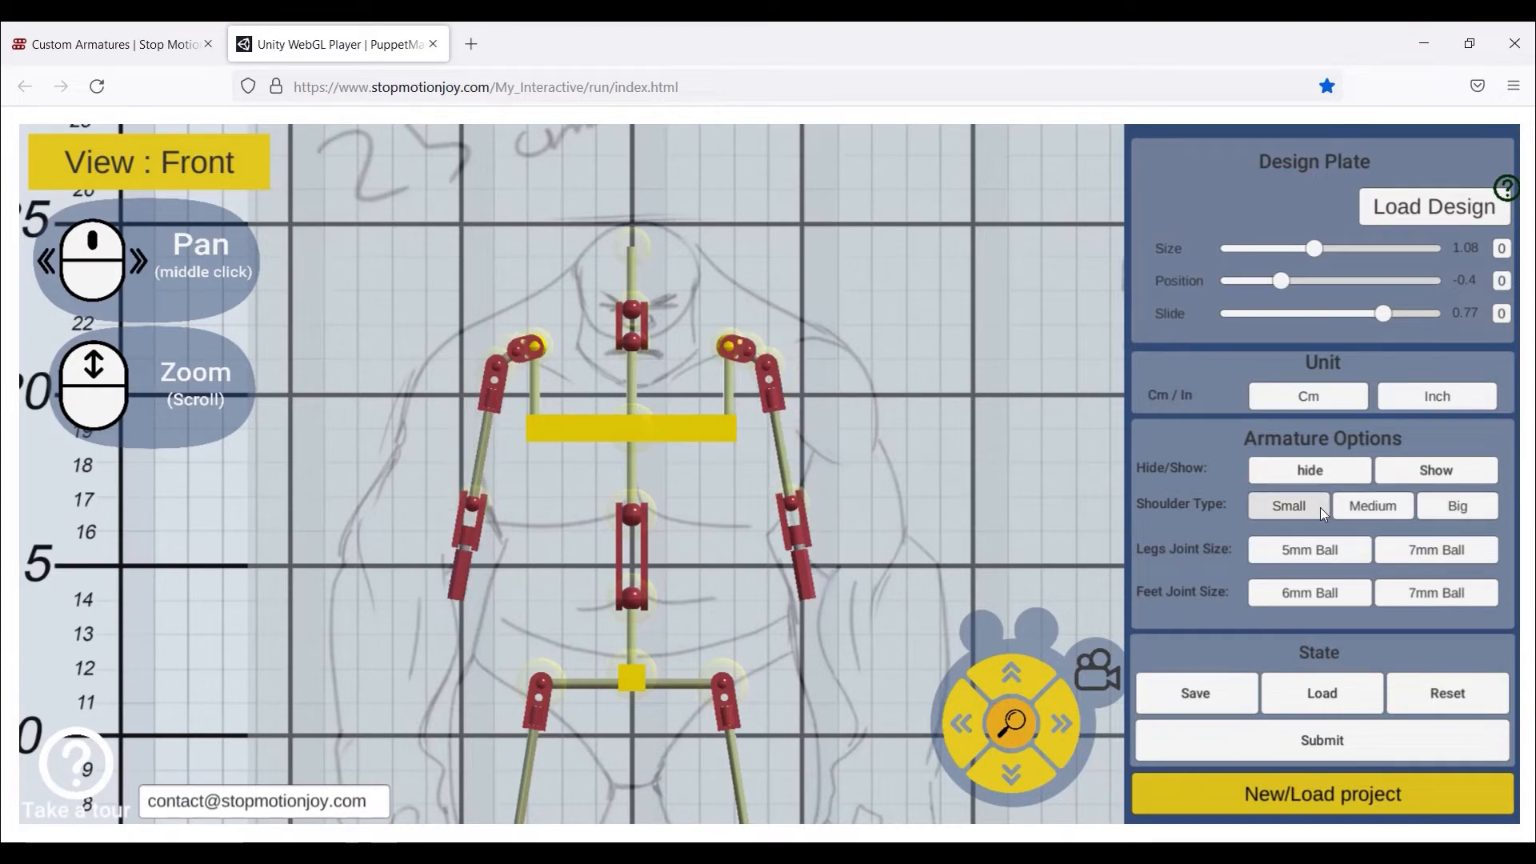
click(1457, 507)
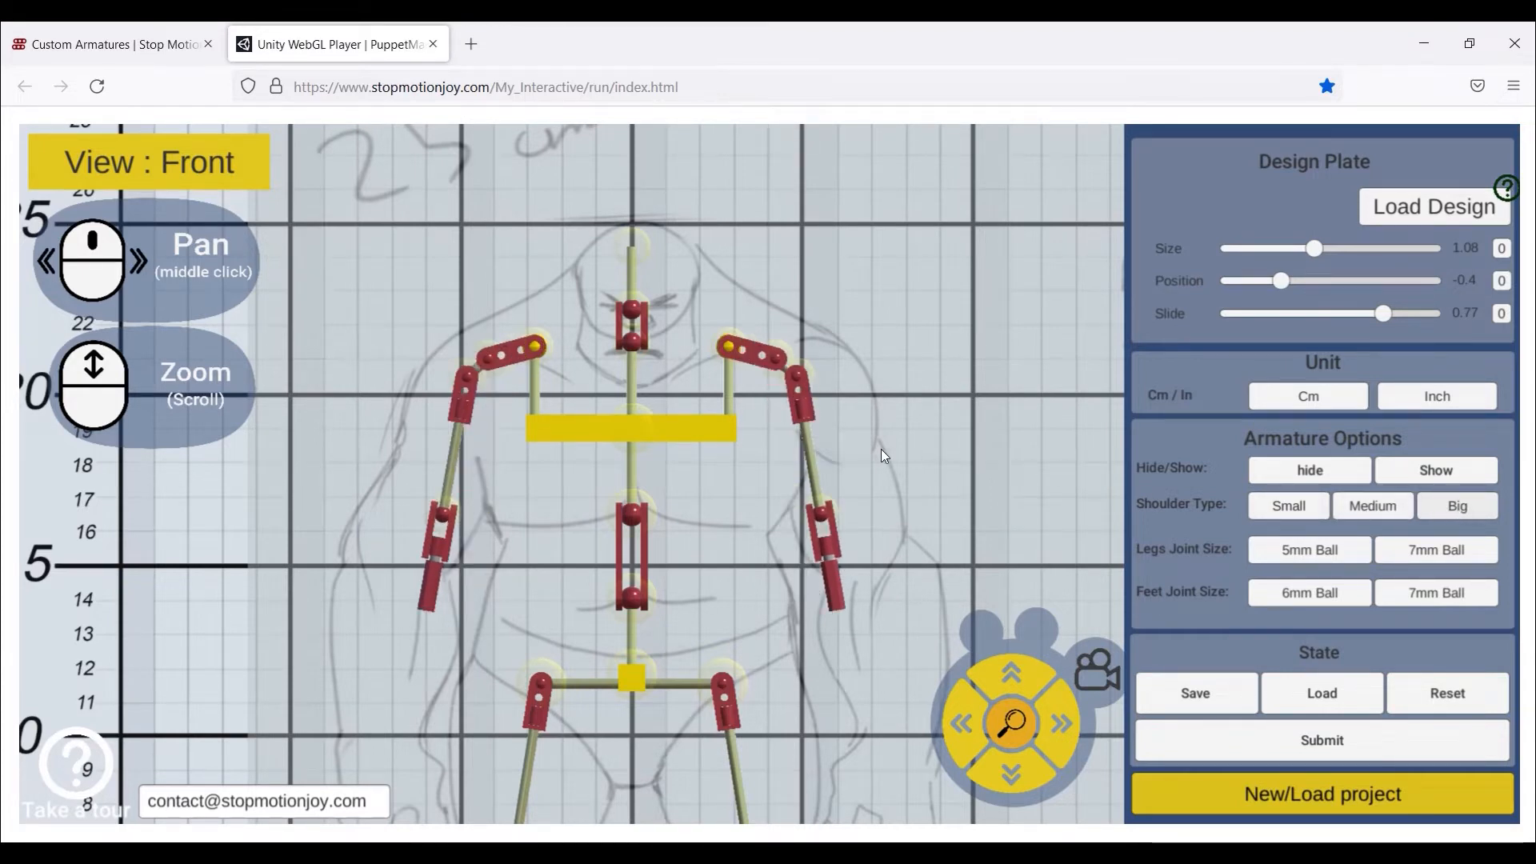
- Lengthen the forearms to the ogre's wrists, lower the shoulders, and raise the hands inward
middle_drag(881, 449, 775, 309)
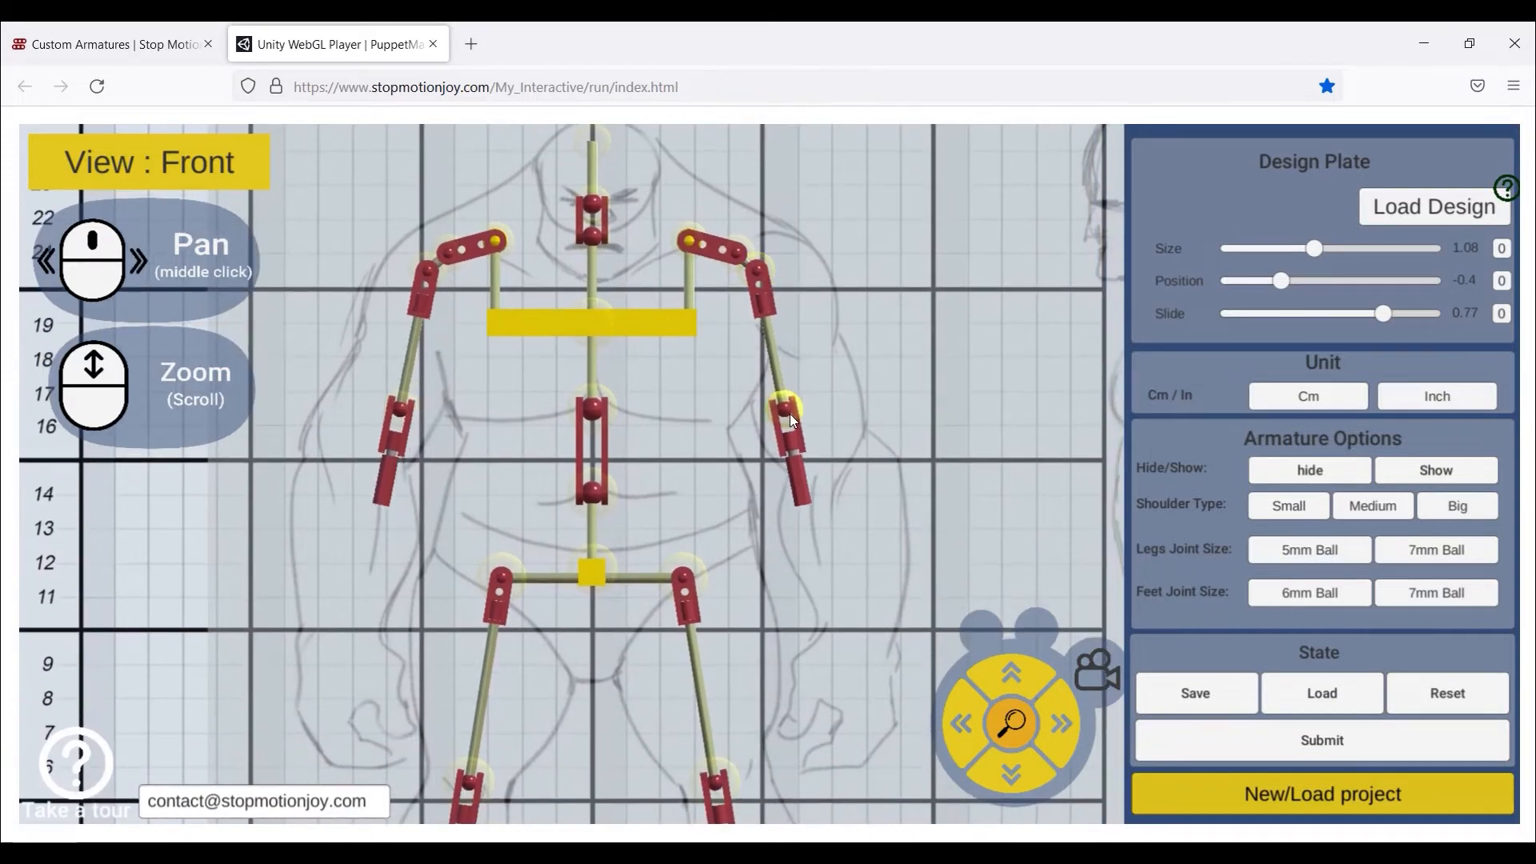
drag(790, 415, 816, 466)
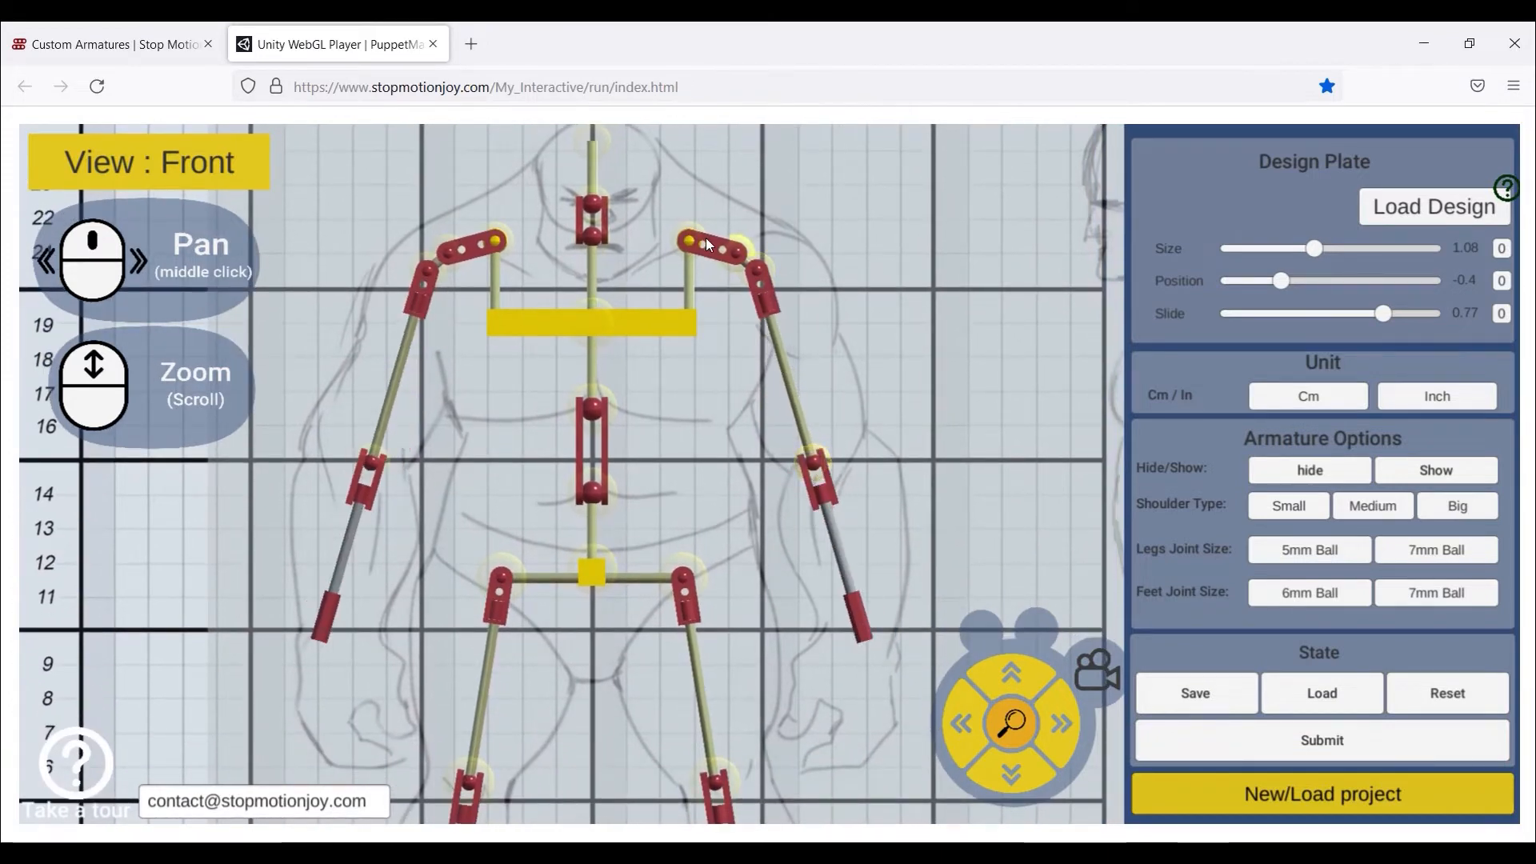
drag(707, 245, 707, 262)
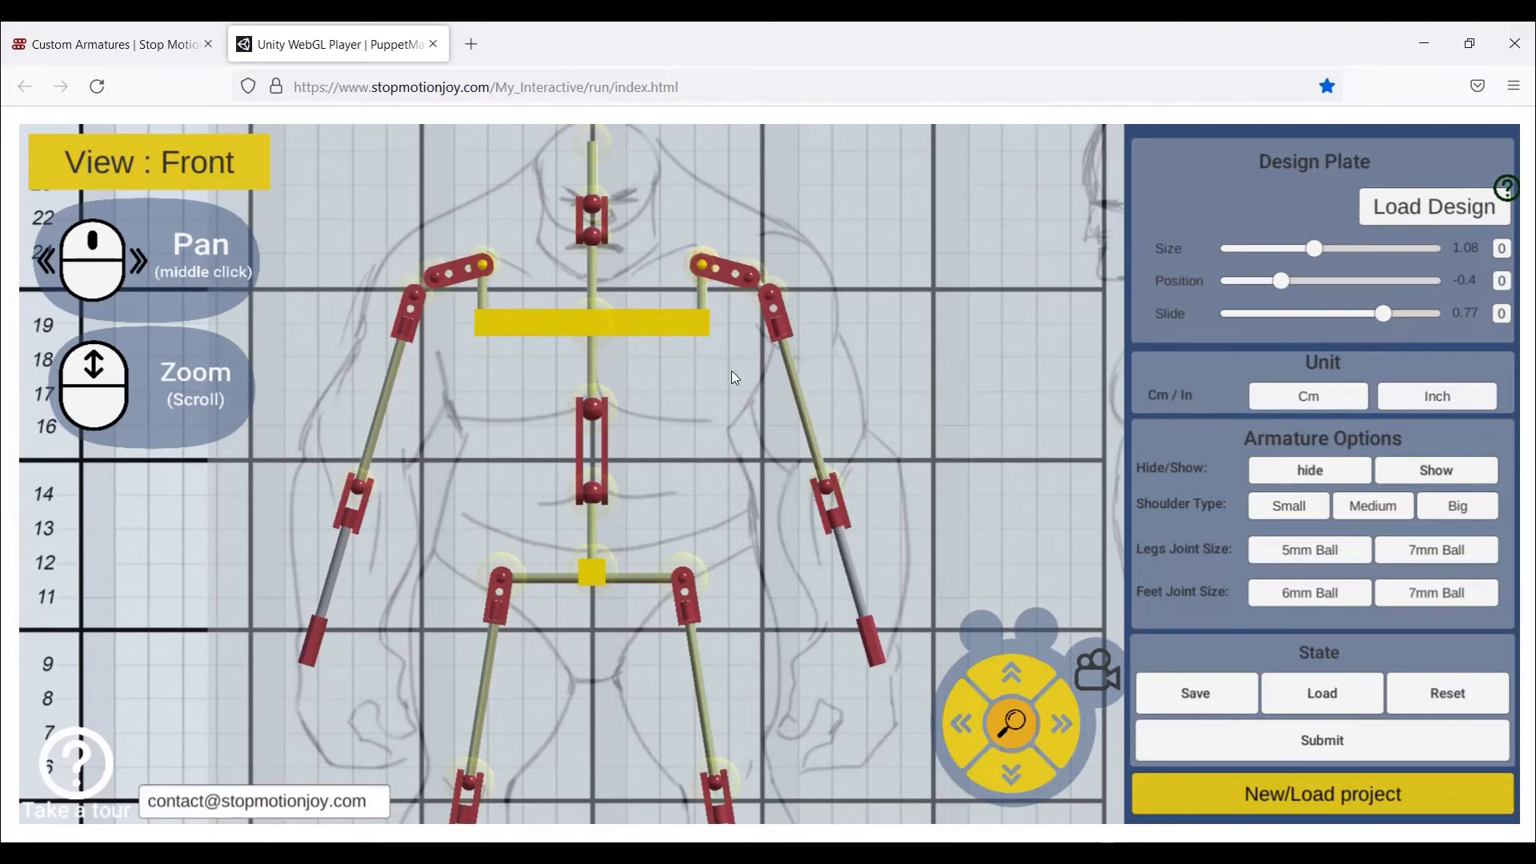
scroll(740, 424, down, 5)
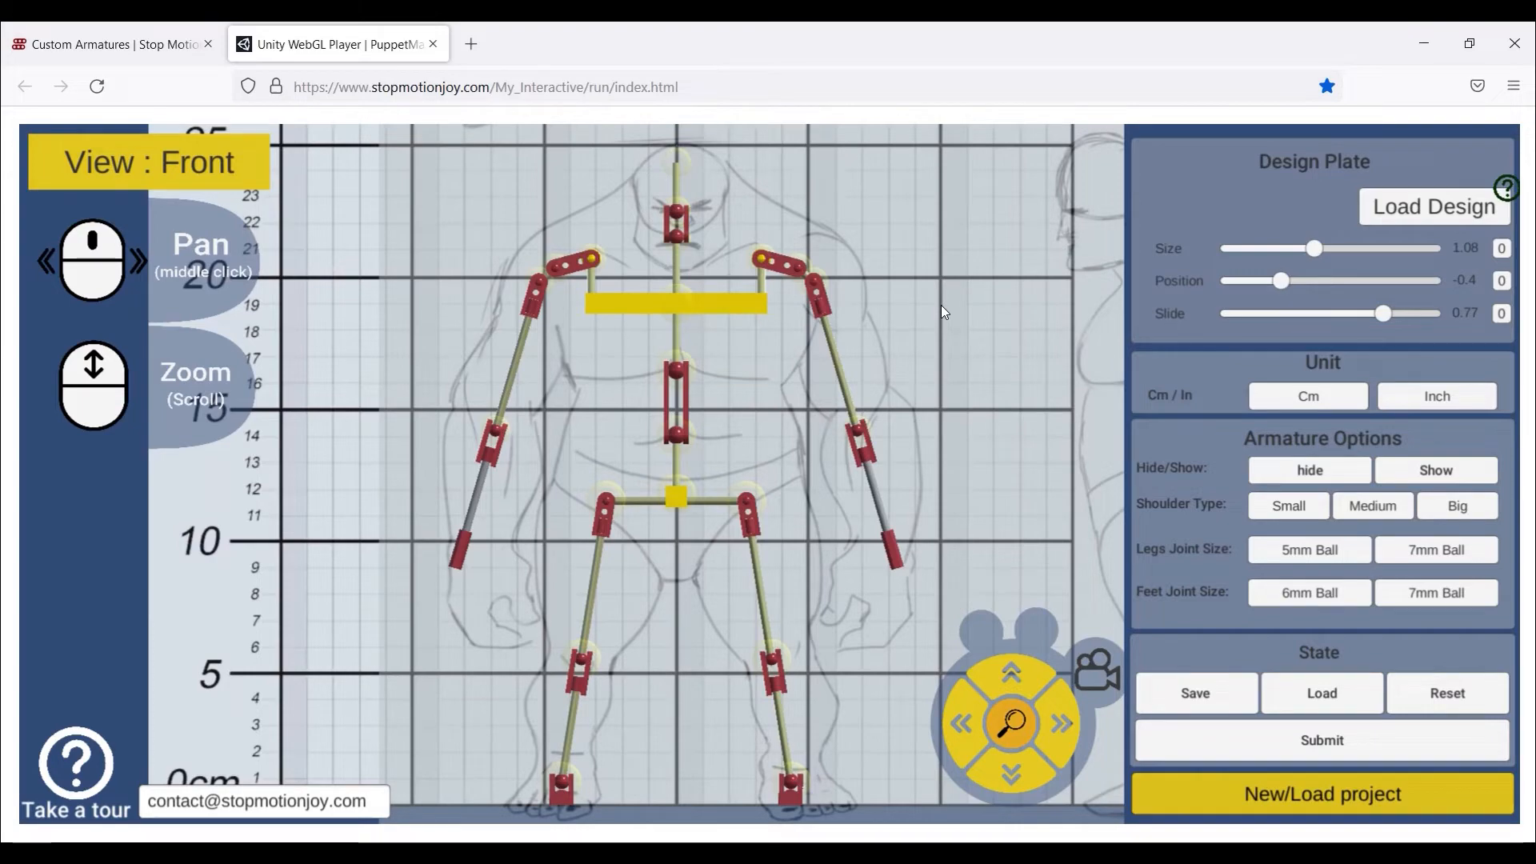
drag(894, 554, 883, 517)
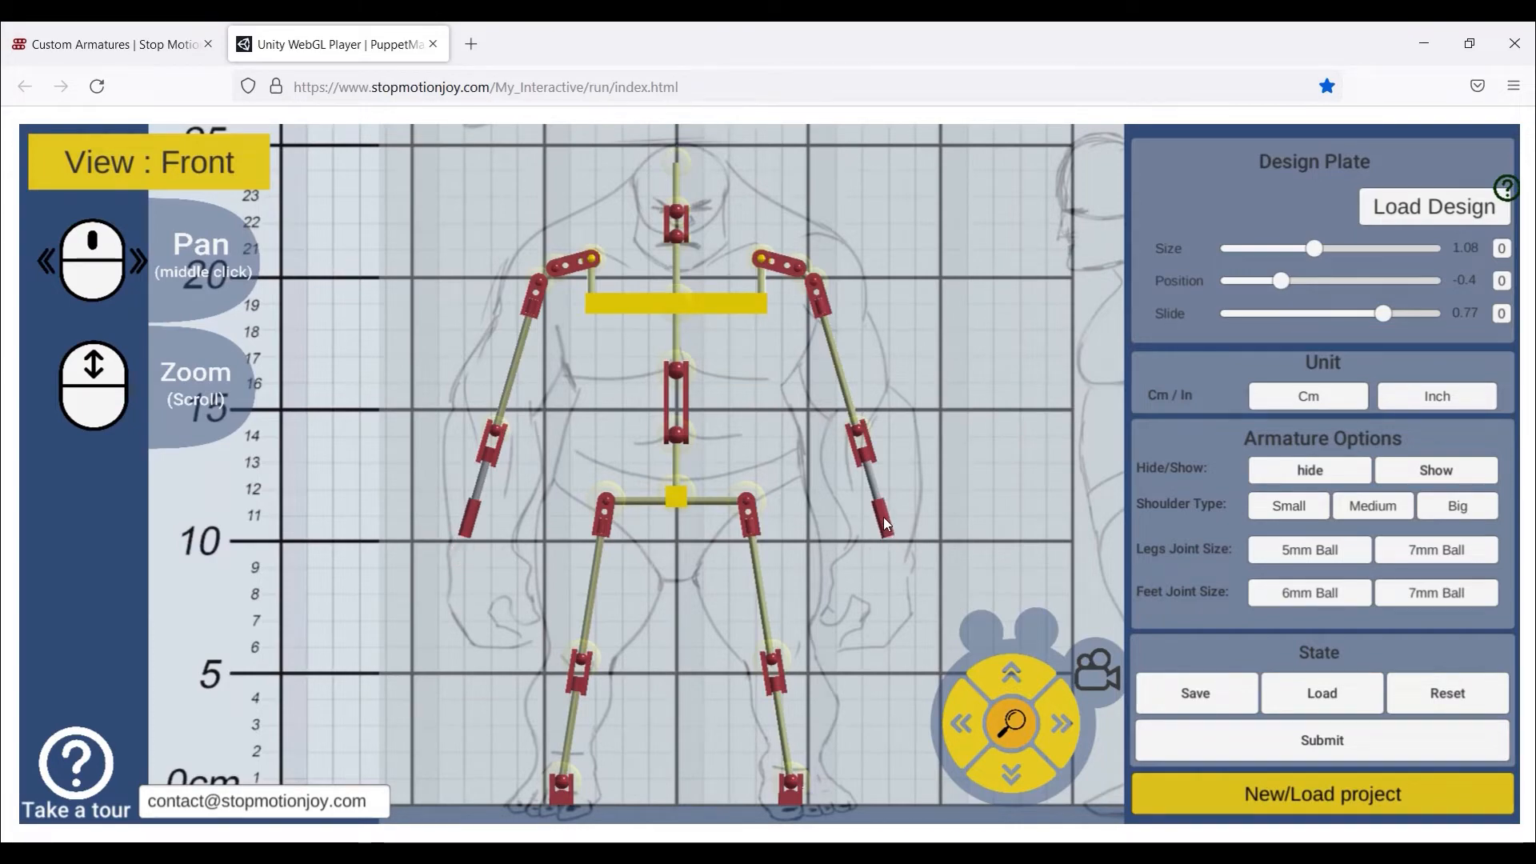
click(1097, 671)
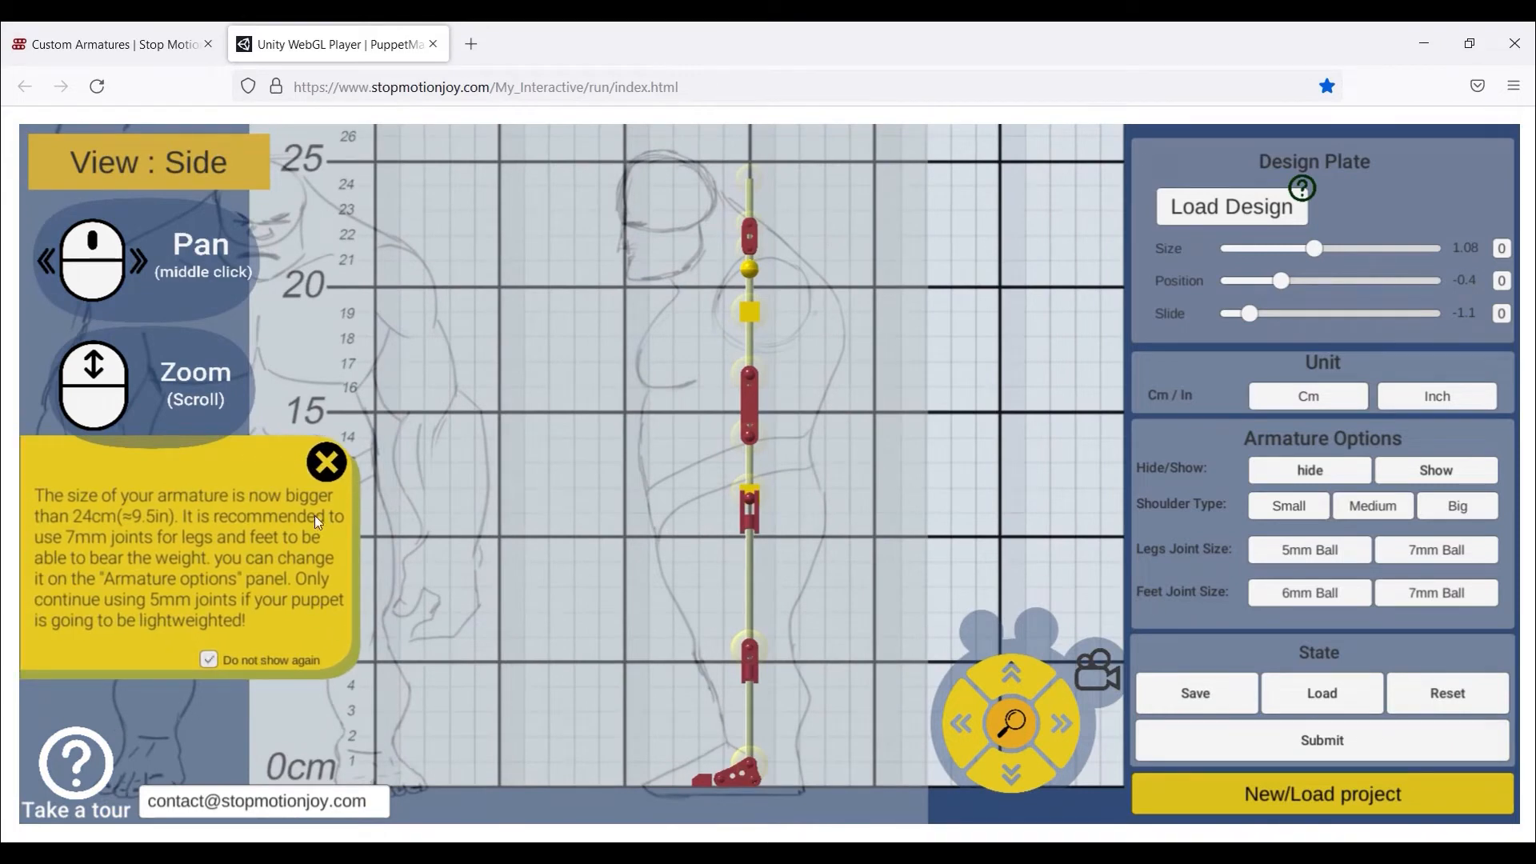
- Dismiss the size warning, straighten the thigh and torso vertically, and swing the neck forward into the head
click(327, 462)
drag(756, 438, 741, 436)
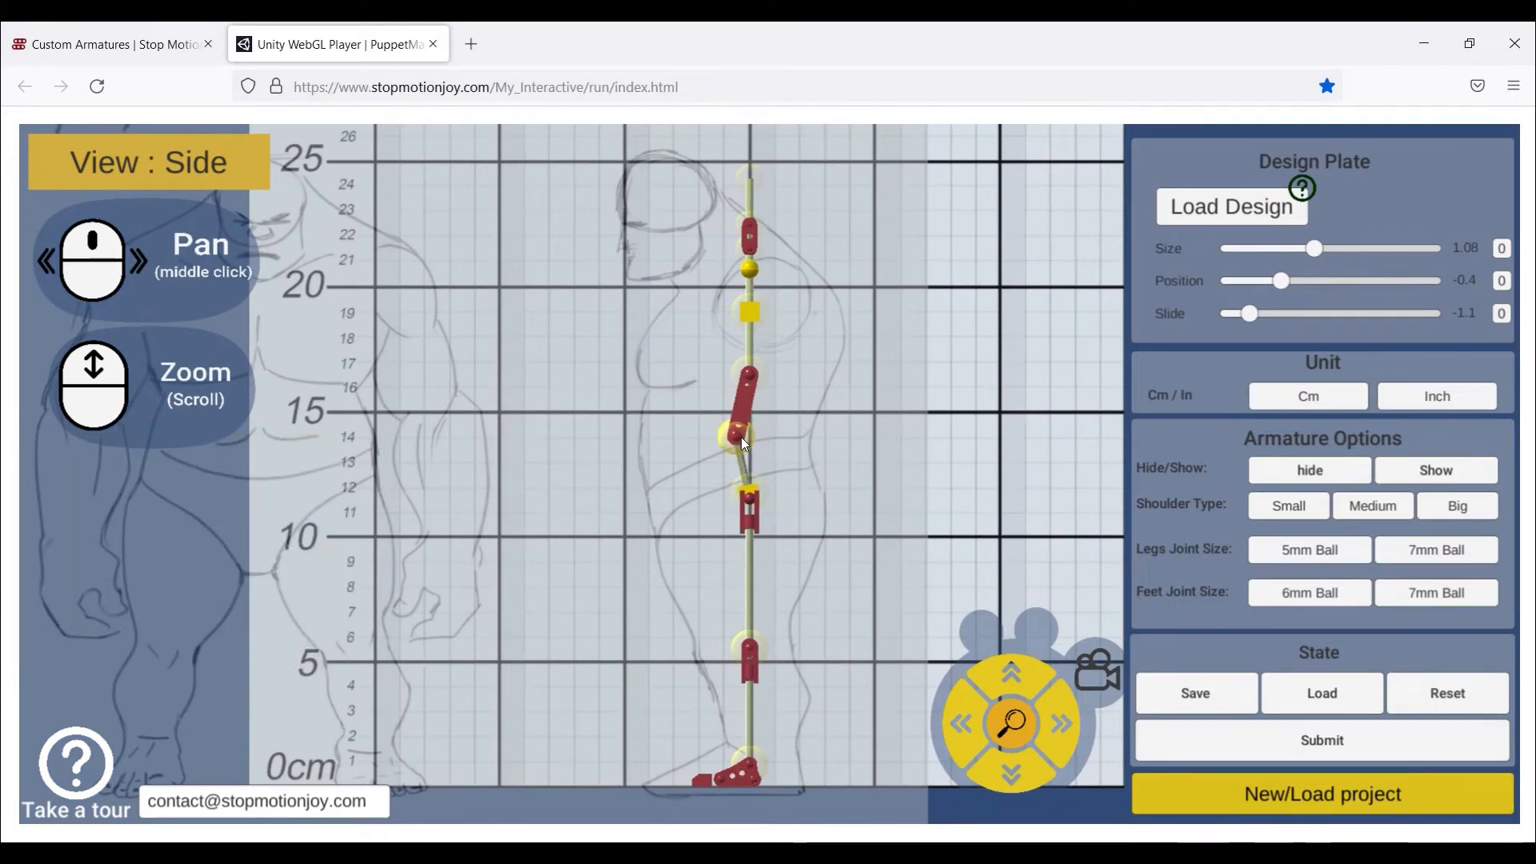
drag(748, 374, 737, 377)
drag(742, 302, 745, 305)
drag(744, 367, 746, 368)
drag(741, 427, 746, 387)
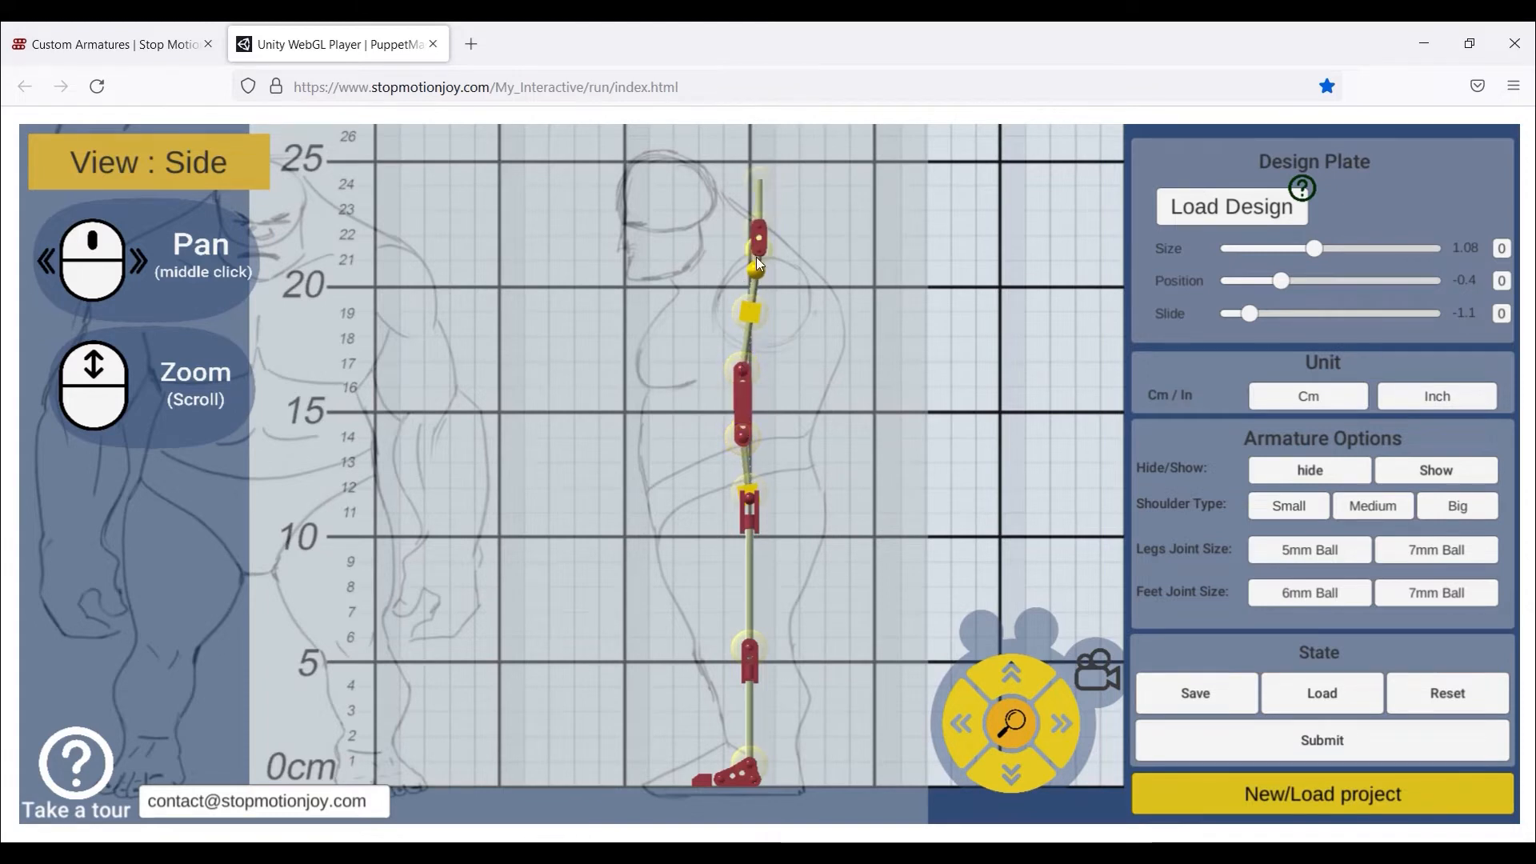
drag(756, 257, 690, 261)
mouse_move(679, 184)
mouse_down()
mouse_move(652, 159)
mouse_move(678, 163)
mouse_up()
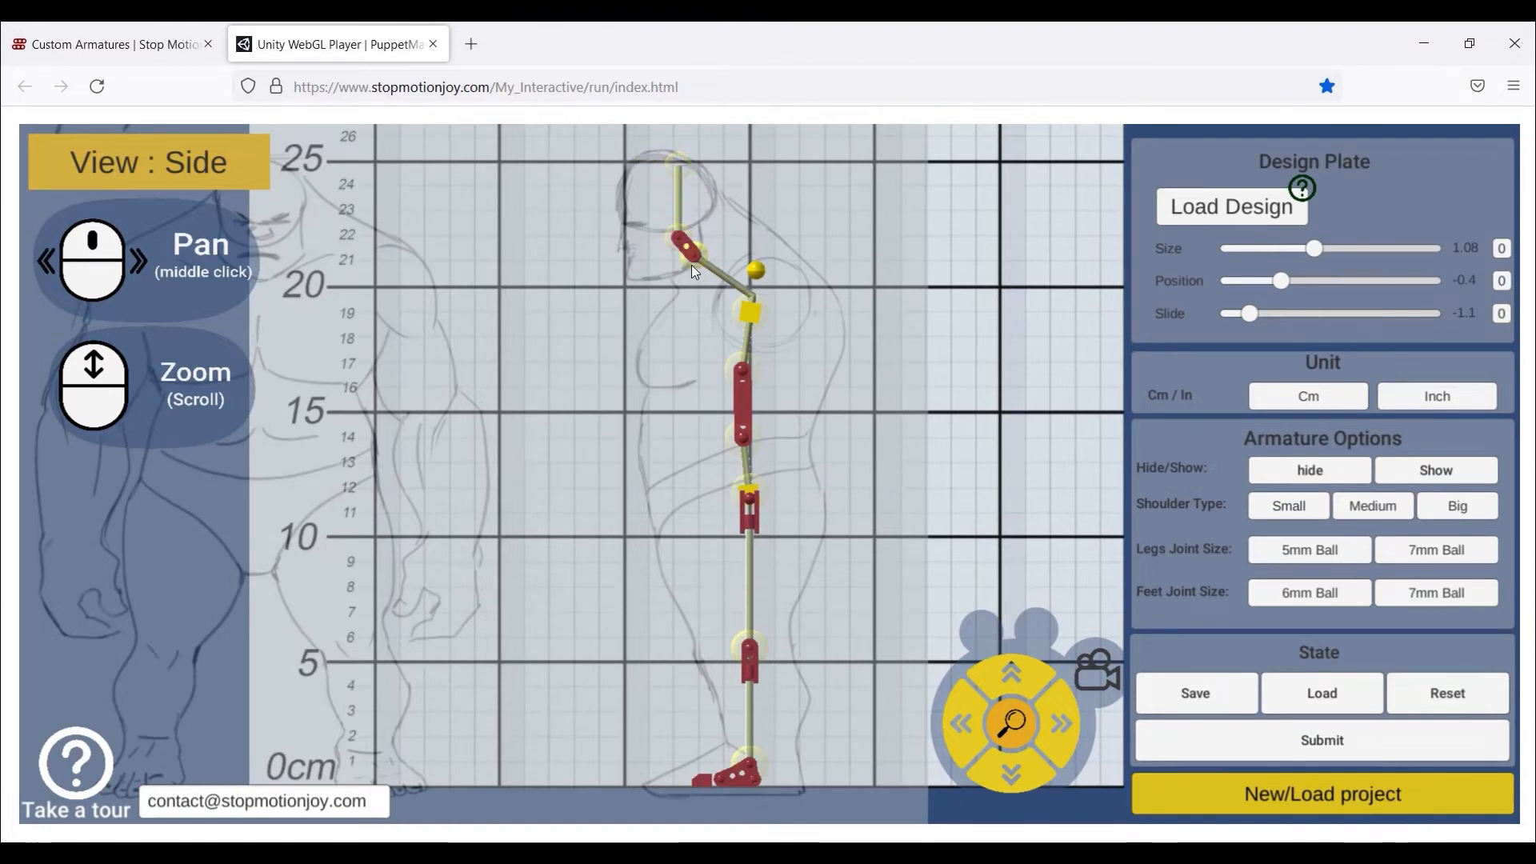
drag(691, 266, 700, 274)
- Bend the knee and shift the ankle joint to angle the lower leg
scroll(782, 520, up, 5)
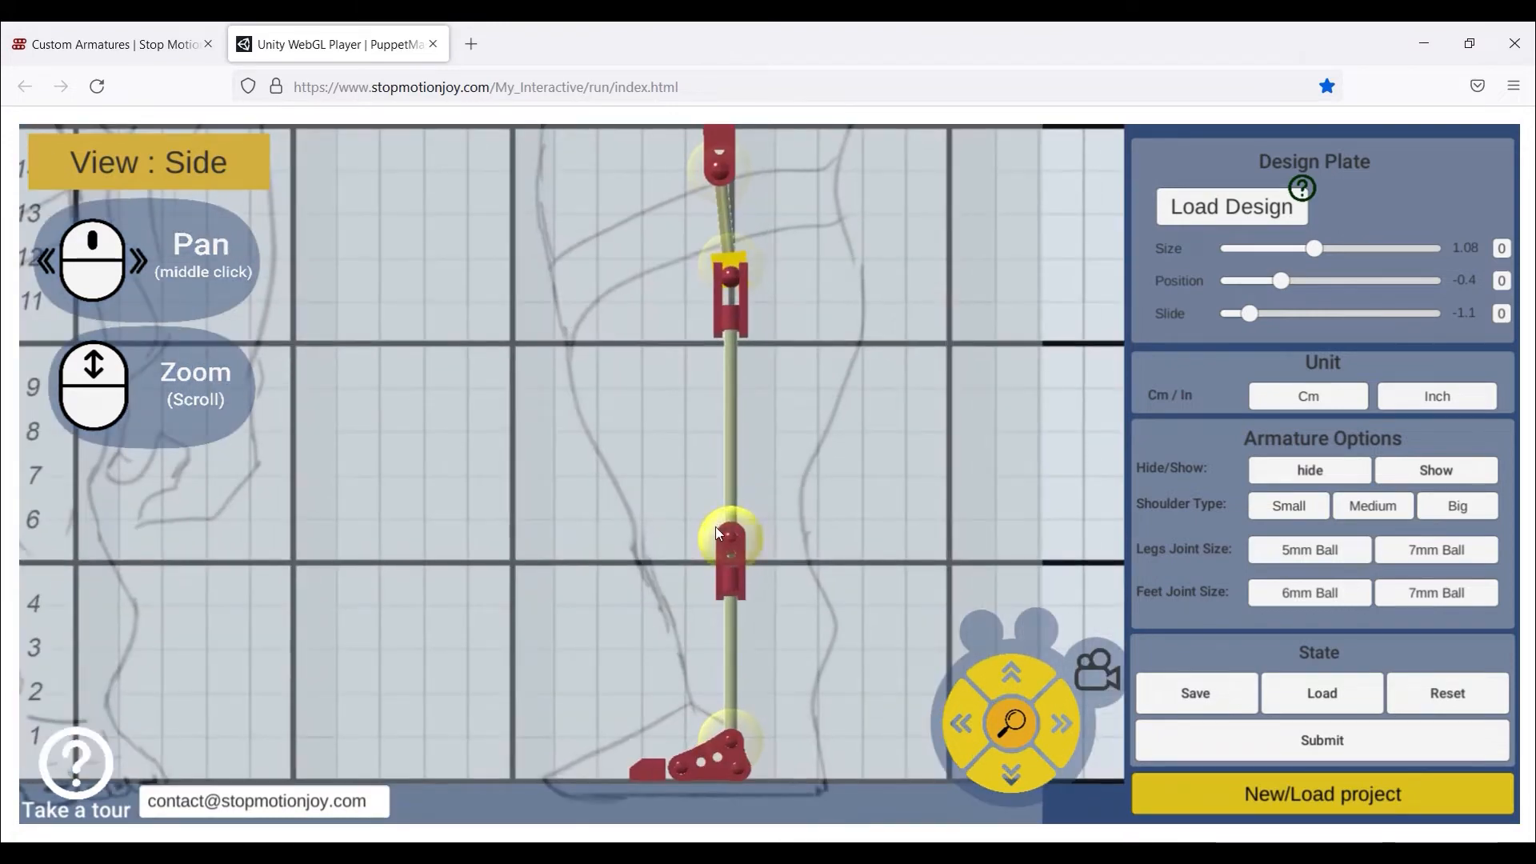
drag(715, 527, 706, 534)
drag(720, 747, 734, 746)
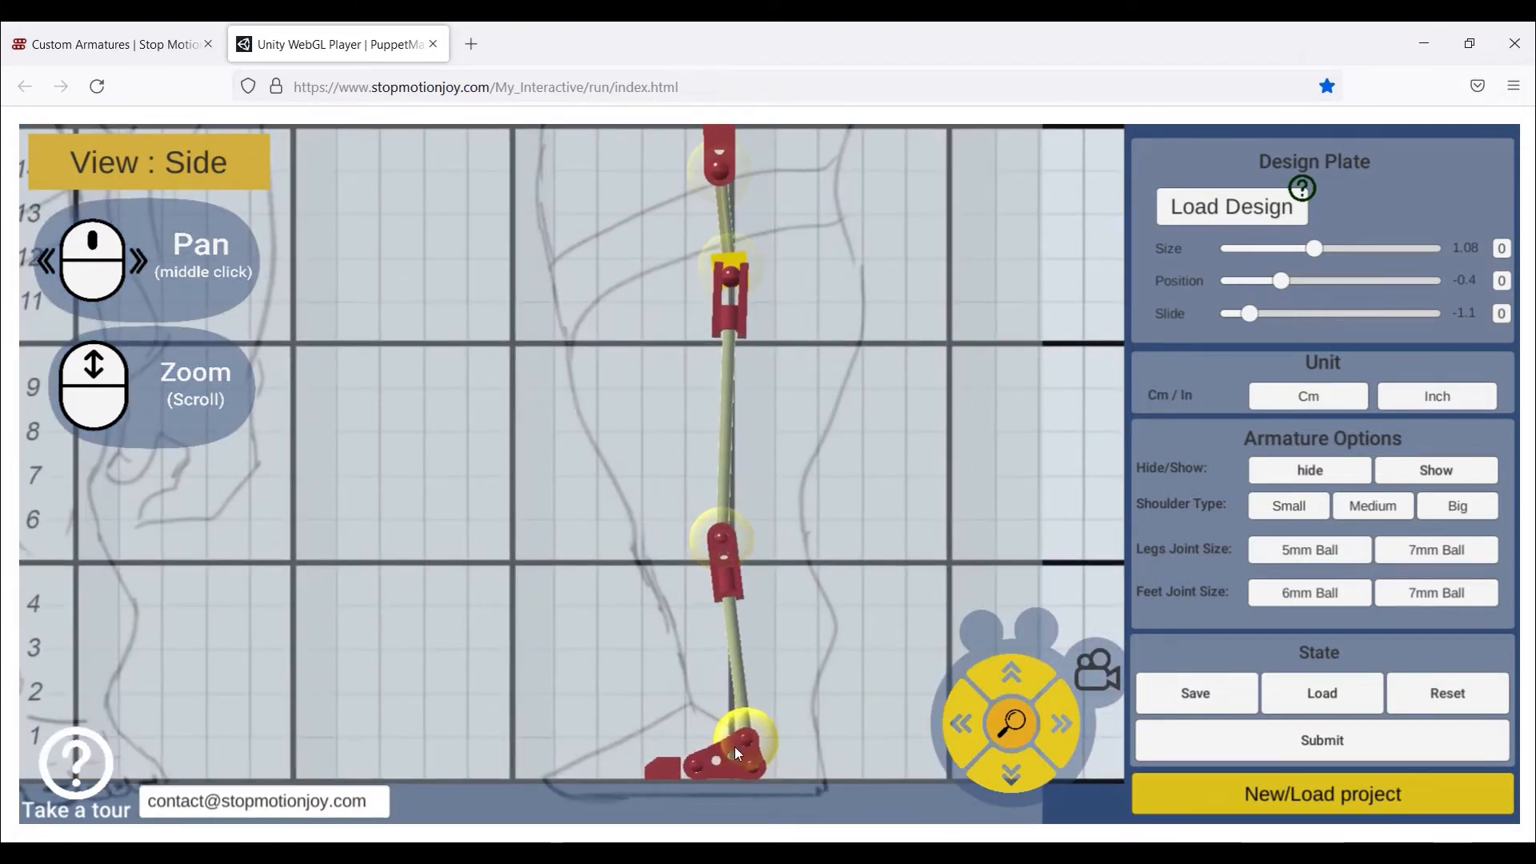
scroll(804, 352, down, 3)
middle_drag(804, 348, 789, 827)
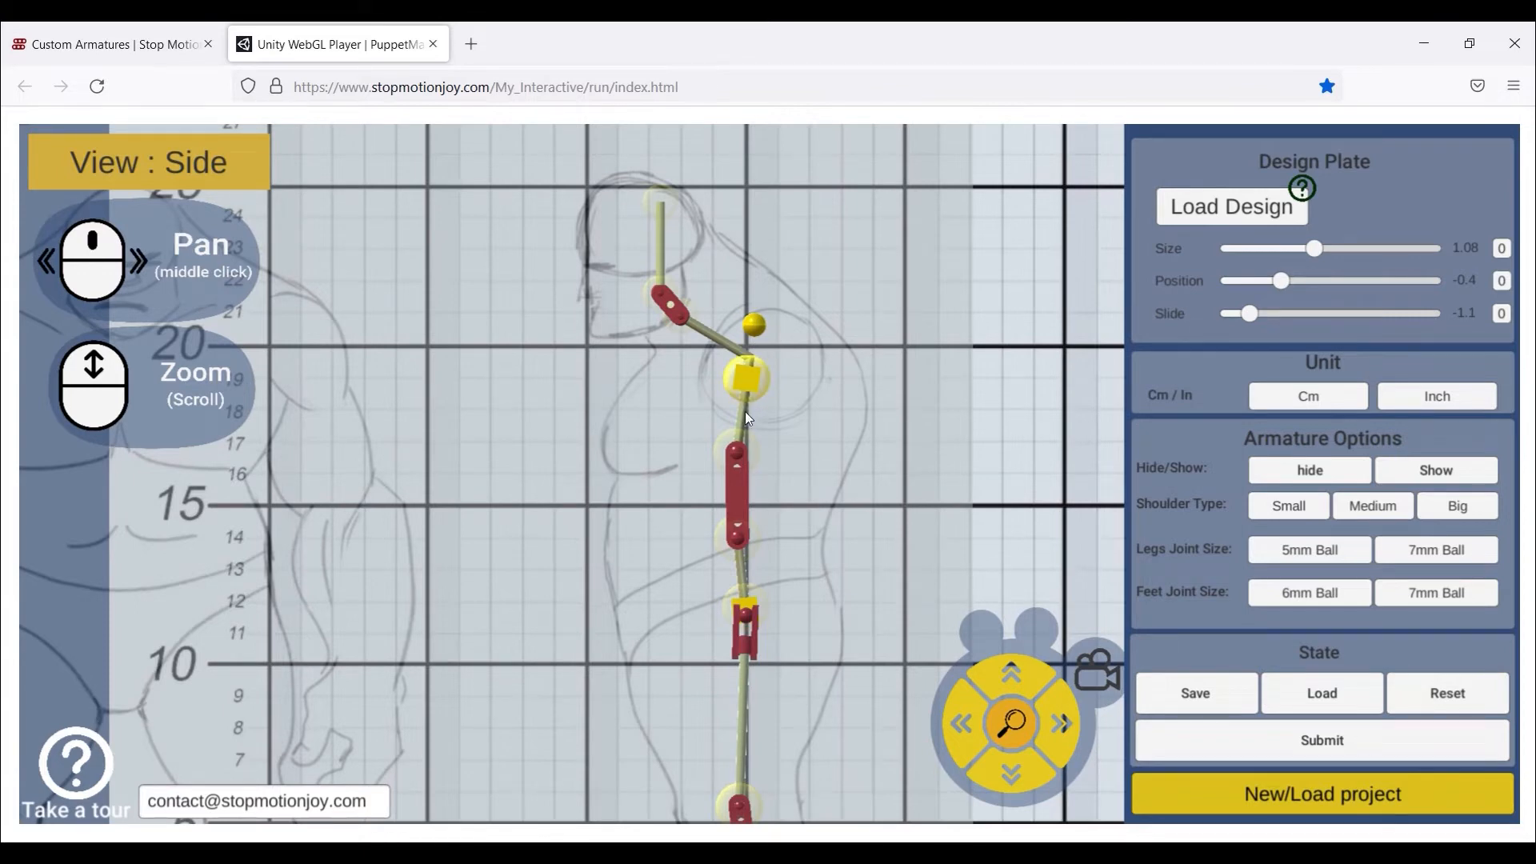
- Nudge the chest and shoulder joints and pull the head forward to tilt the neck
drag(741, 445, 743, 445)
drag(747, 391, 747, 387)
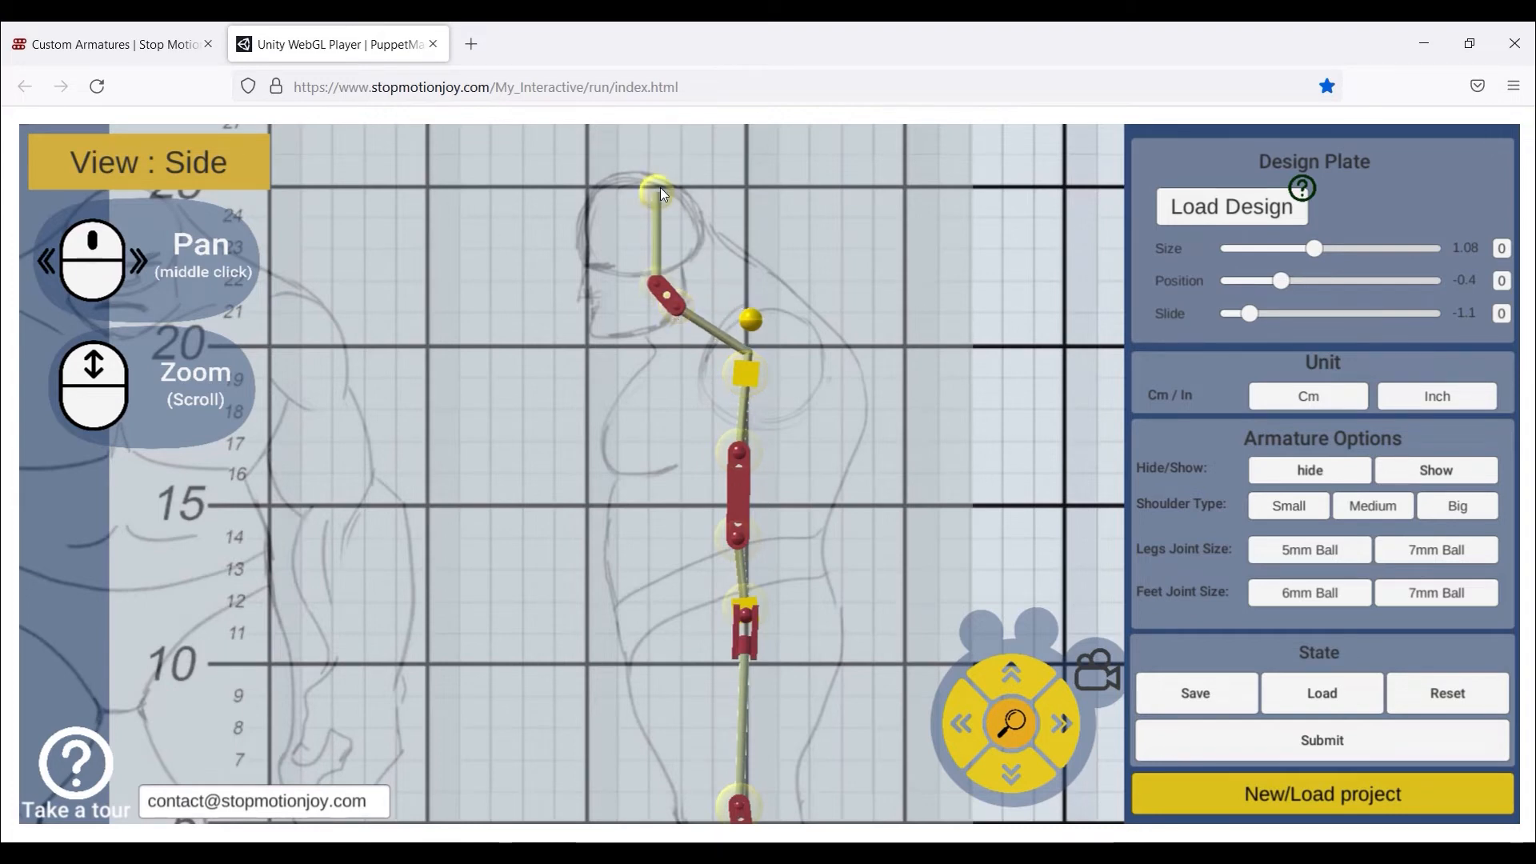
drag(660, 187, 645, 186)
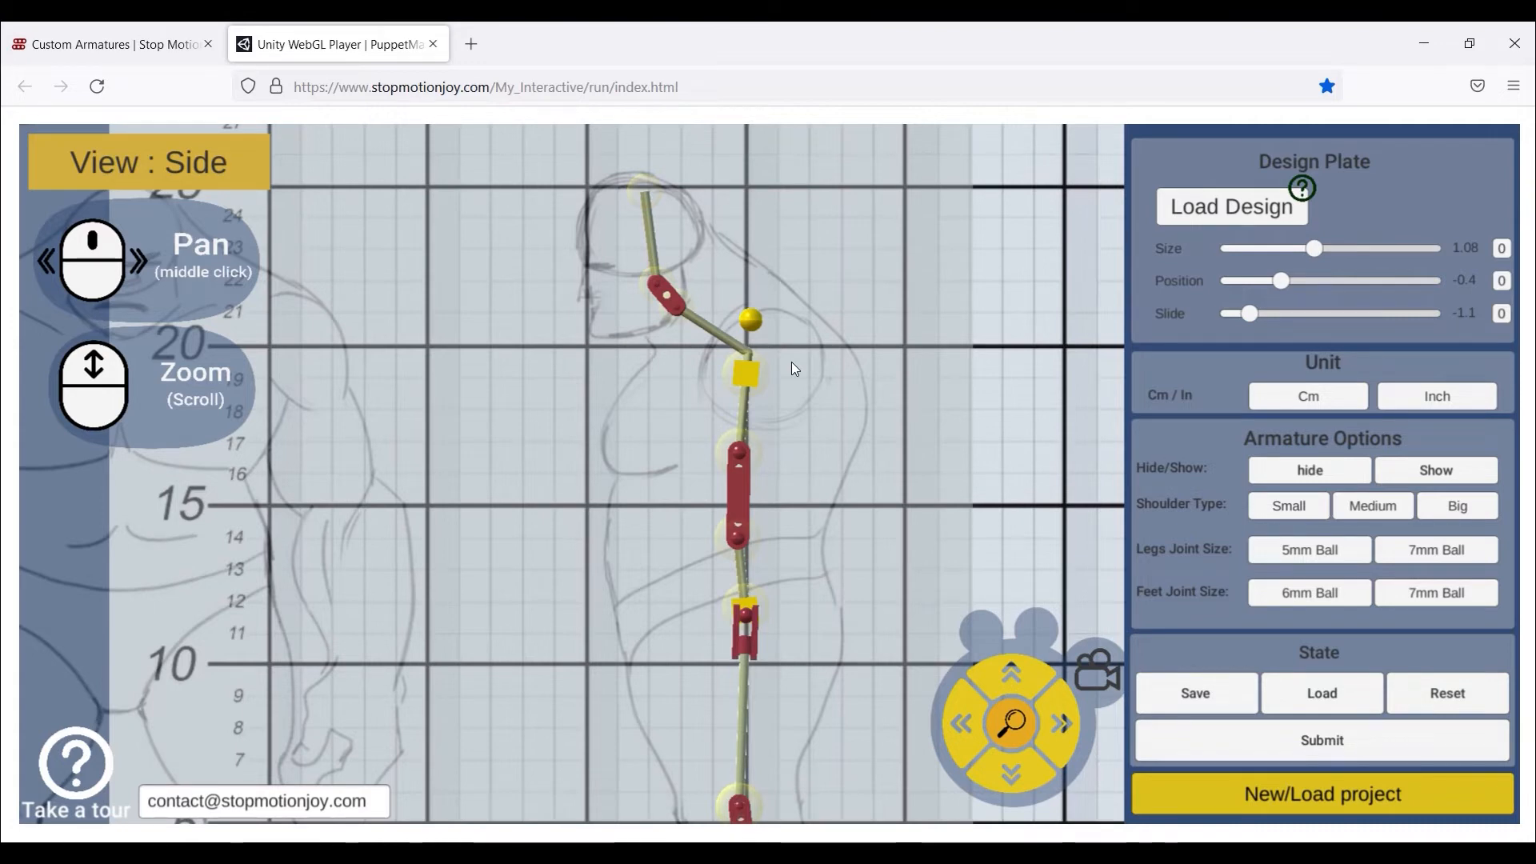
key(alt+space)
key(Escape)
key(alt+space)
key(Escape)
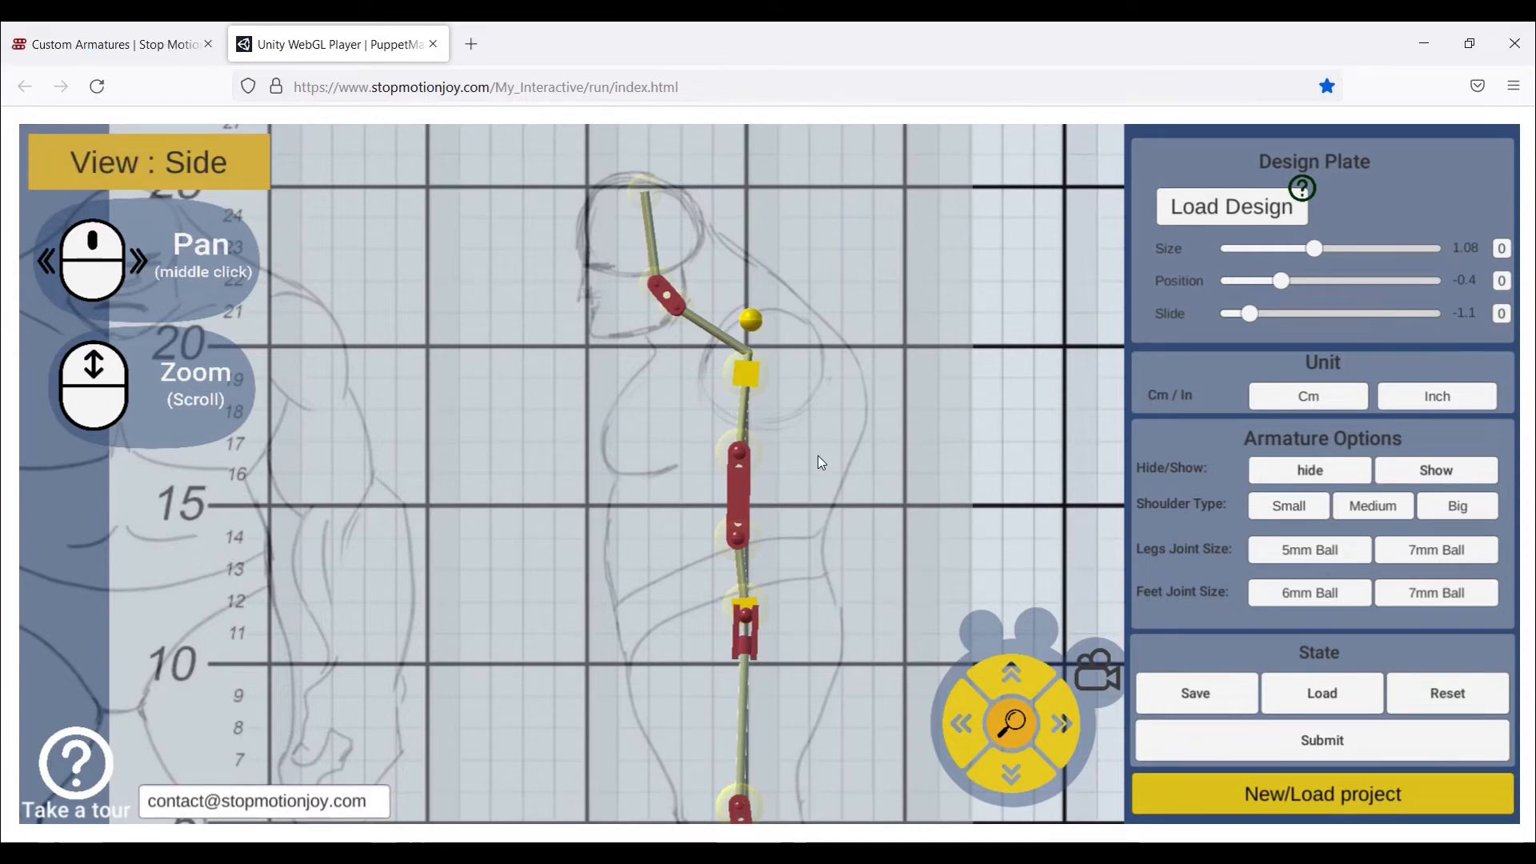
- Set the Legs and Feet joint sizes to 7mm balls
middle_drag(870, 439, 862, 113)
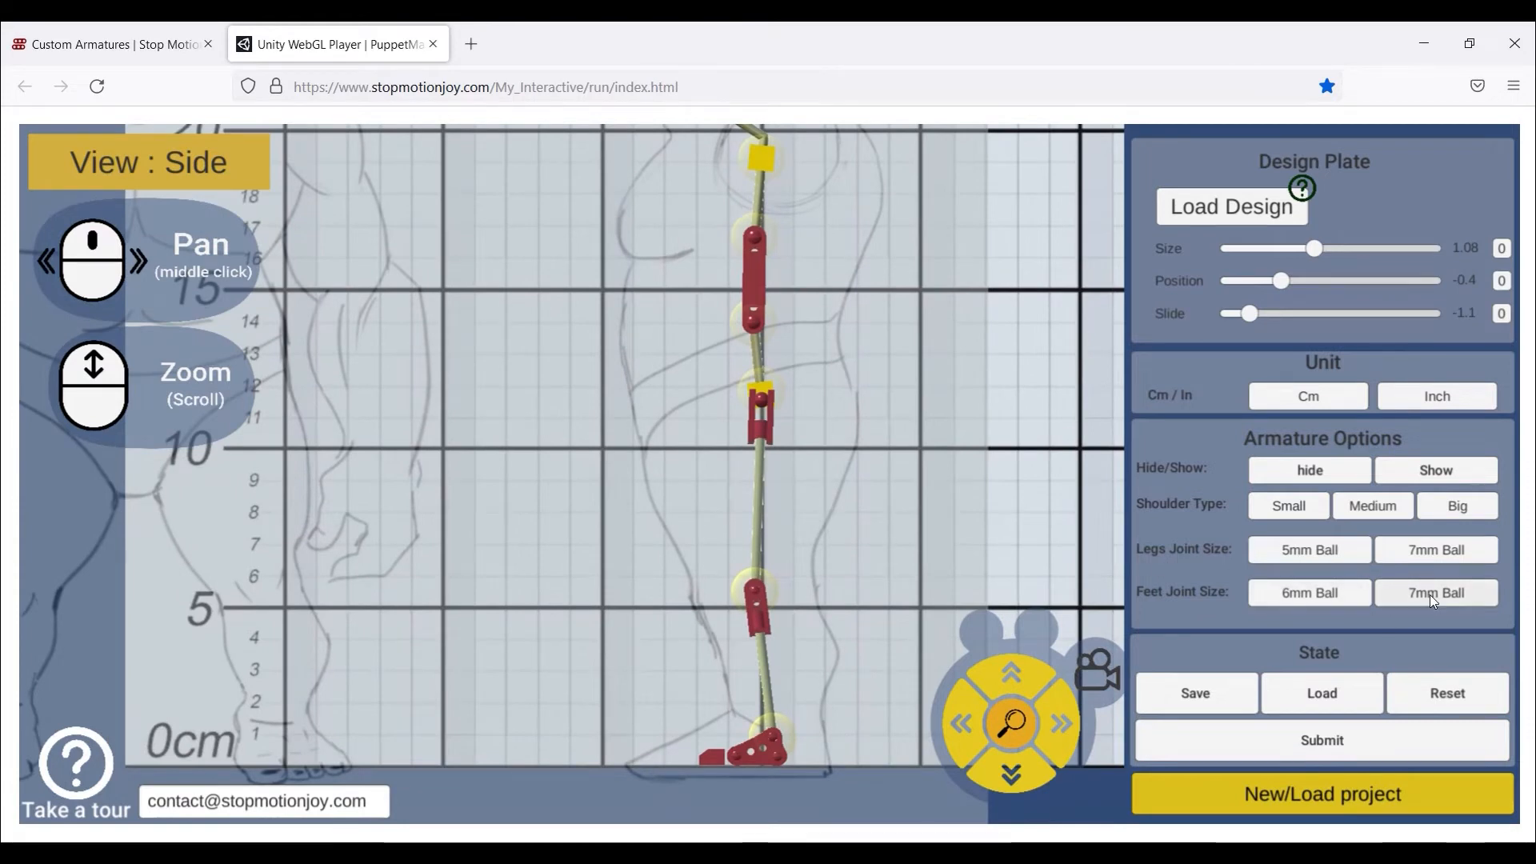
scroll(880, 687, up, 3)
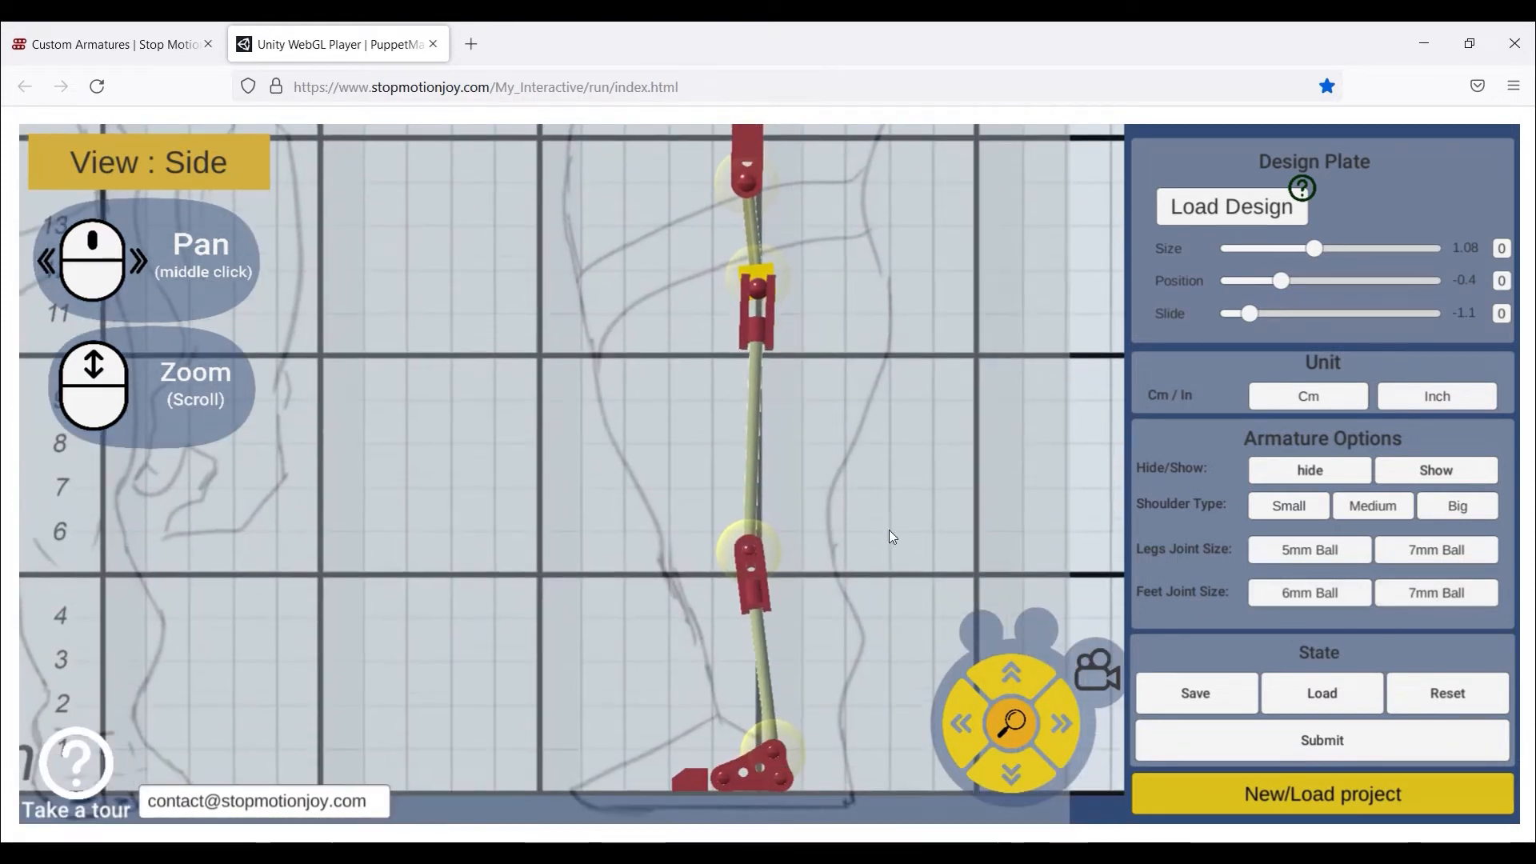
click(1423, 547)
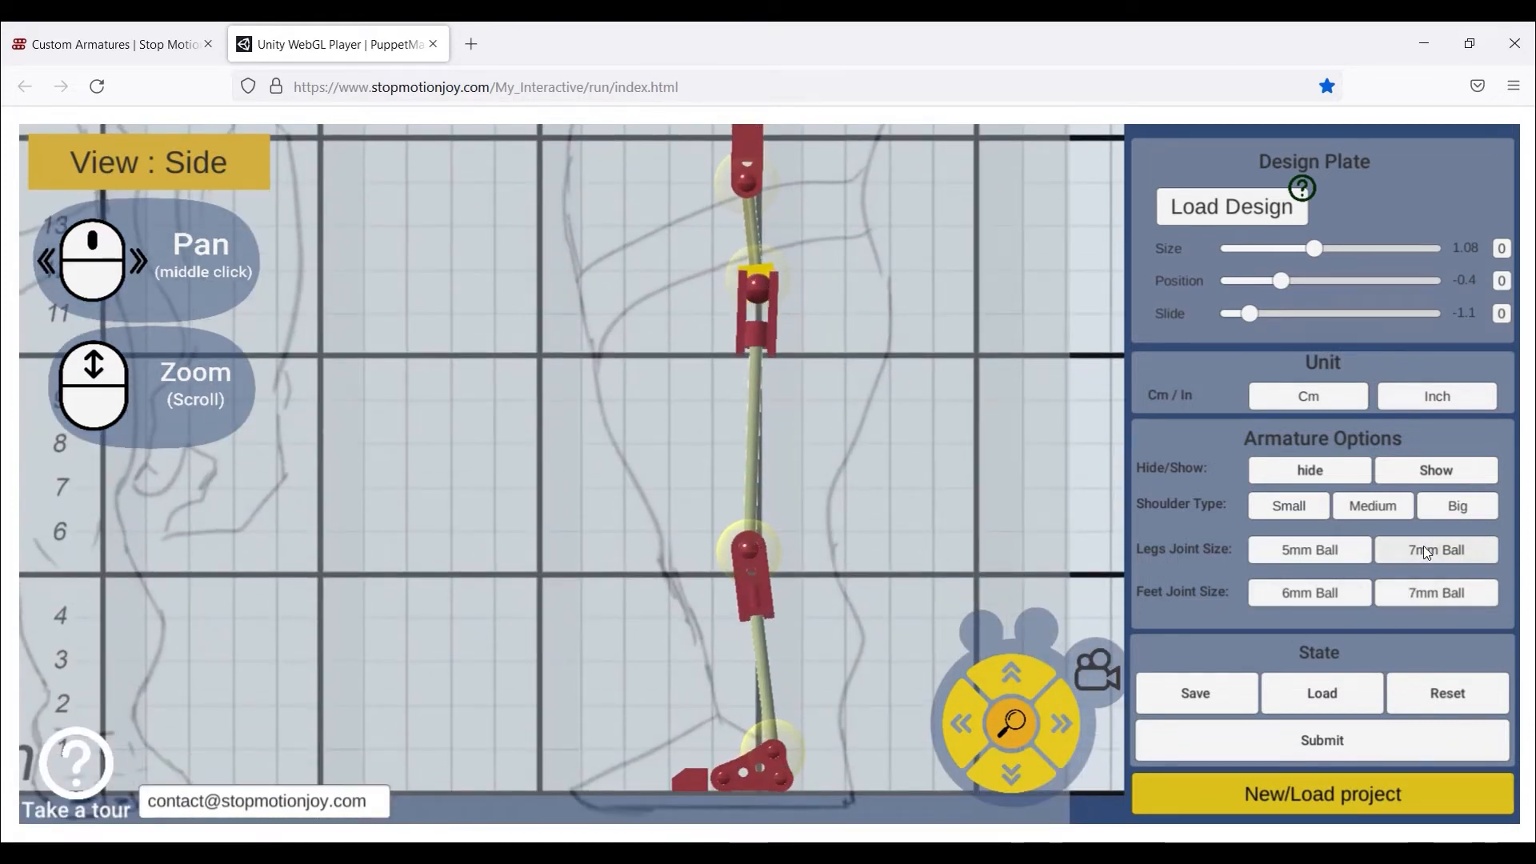
click(1423, 597)
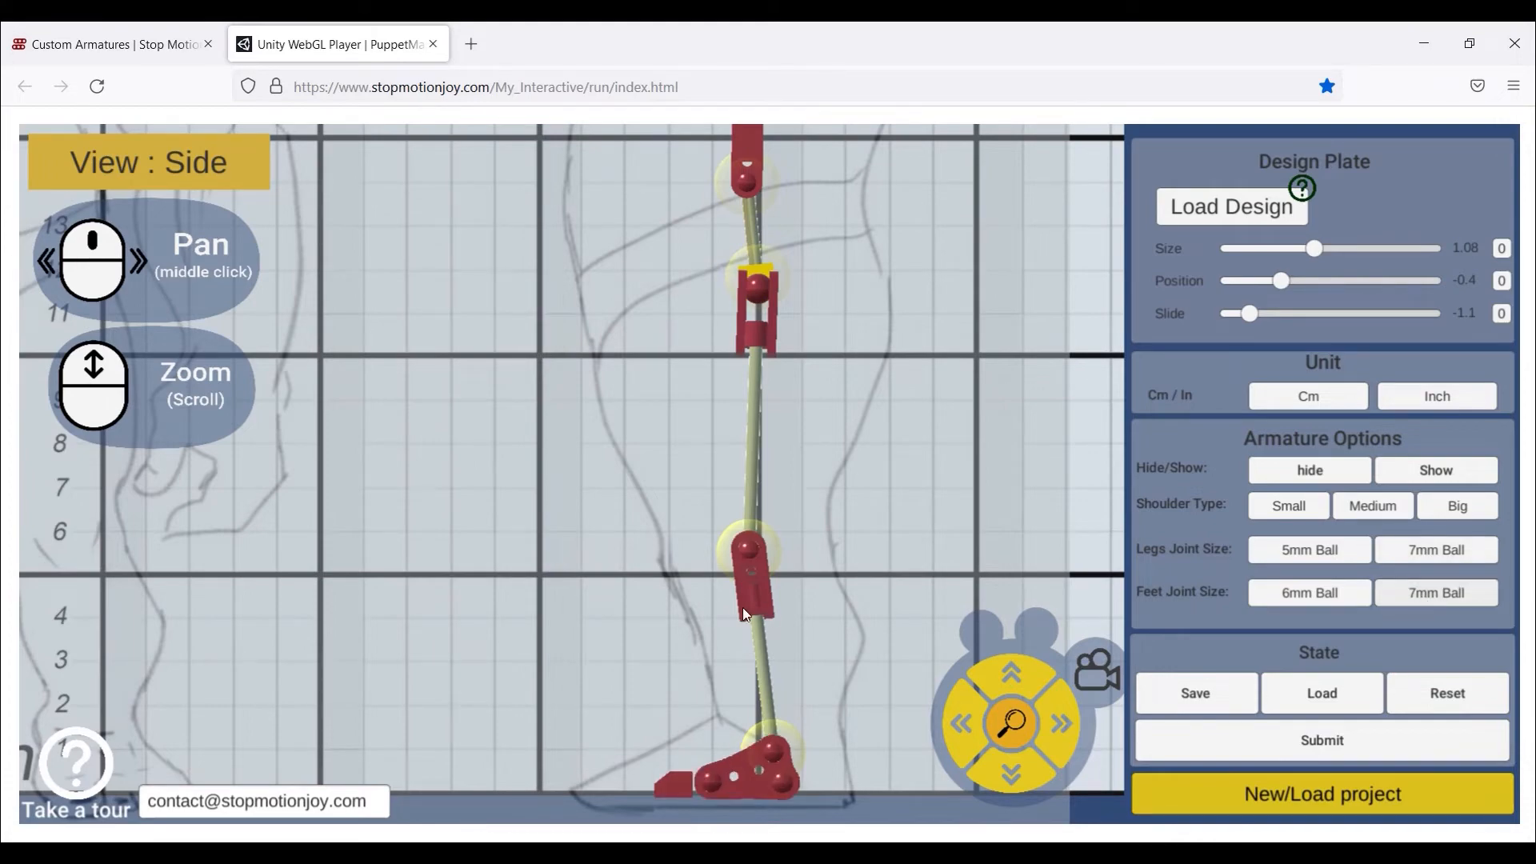
- Zoom out and open the armature's 3D preview
scroll(794, 618, down, 3)
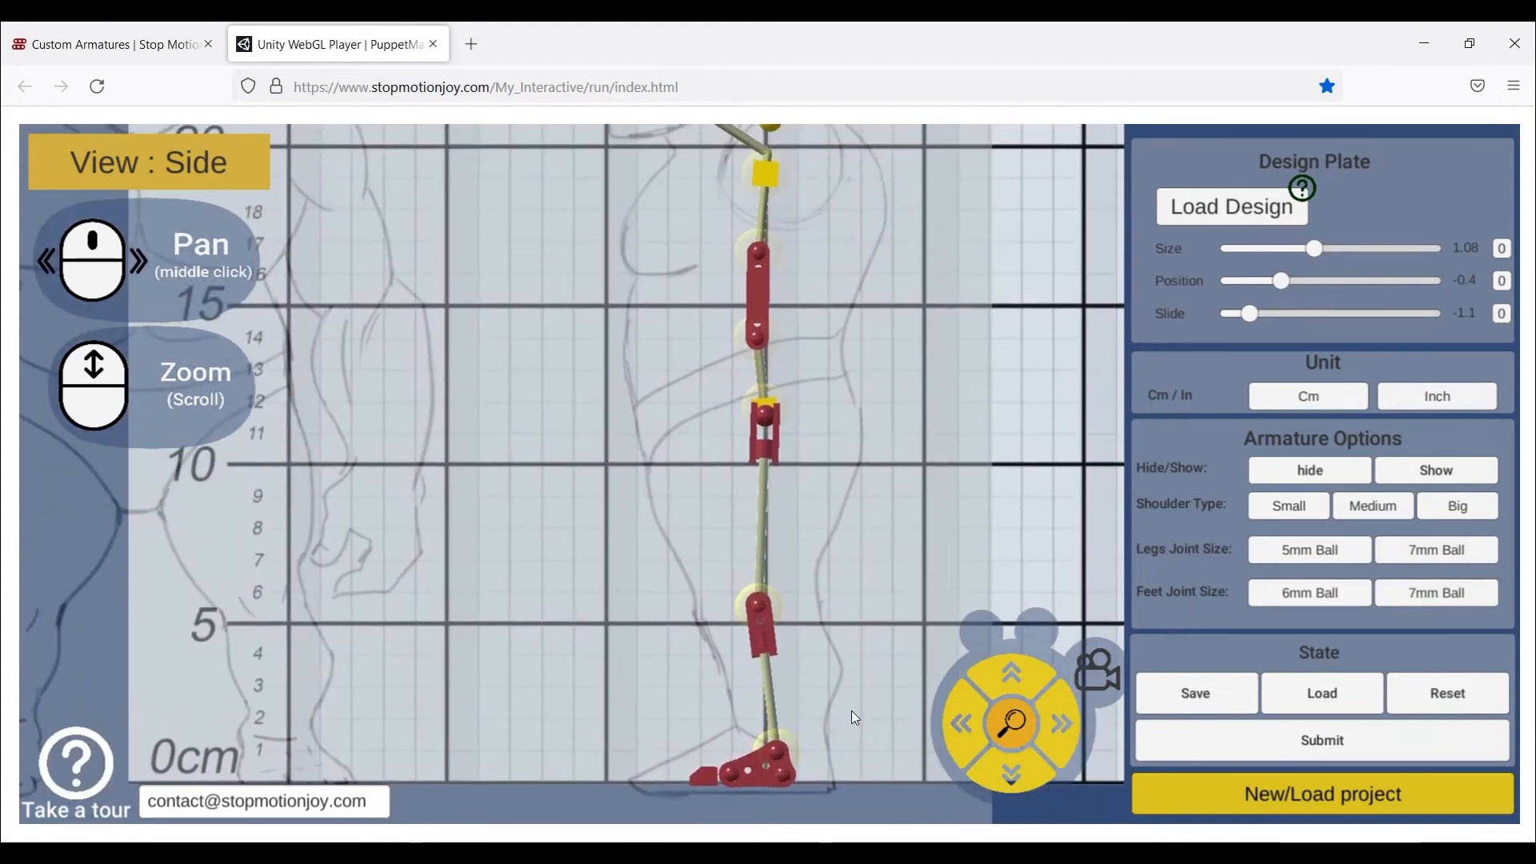
scroll(852, 710, down, 3)
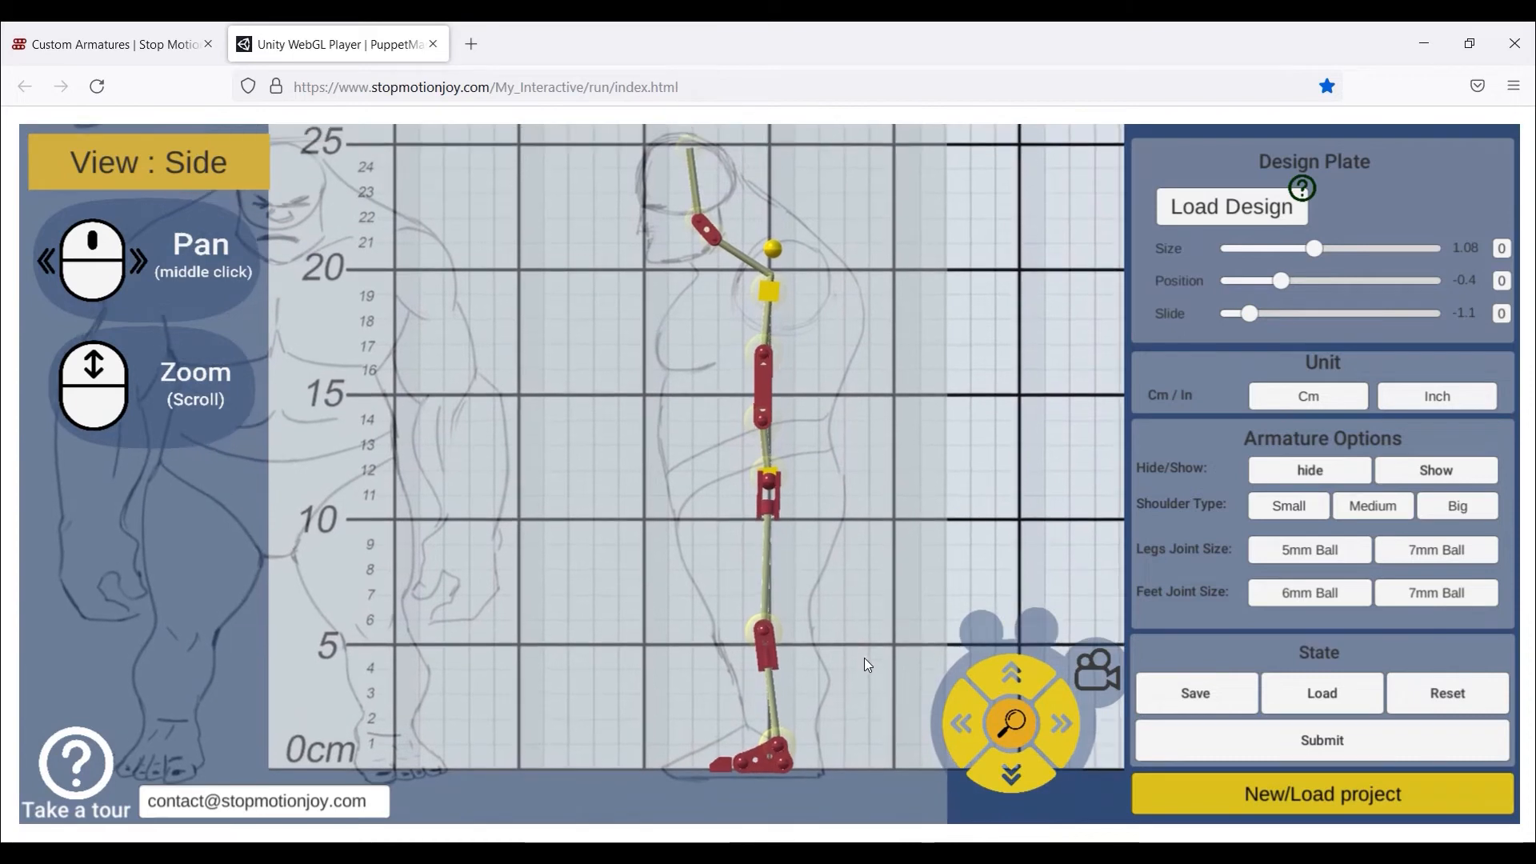
click(1098, 672)
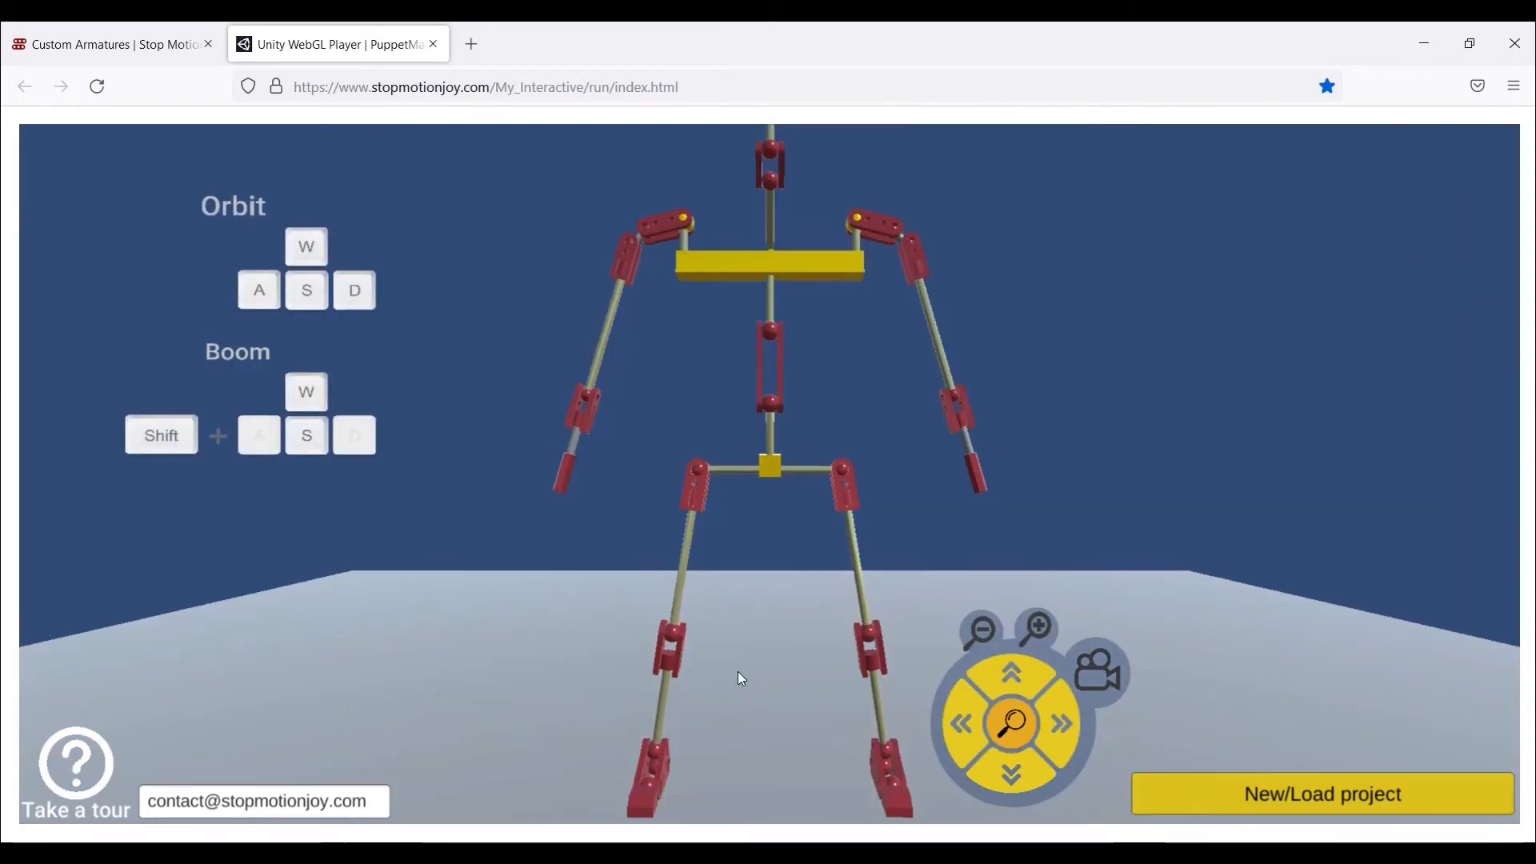
- Orbit the 3D armature to the front, boom the camera in and up, then return to the front plate
scroll(738, 670, down, 3)
key(d)
key(a)
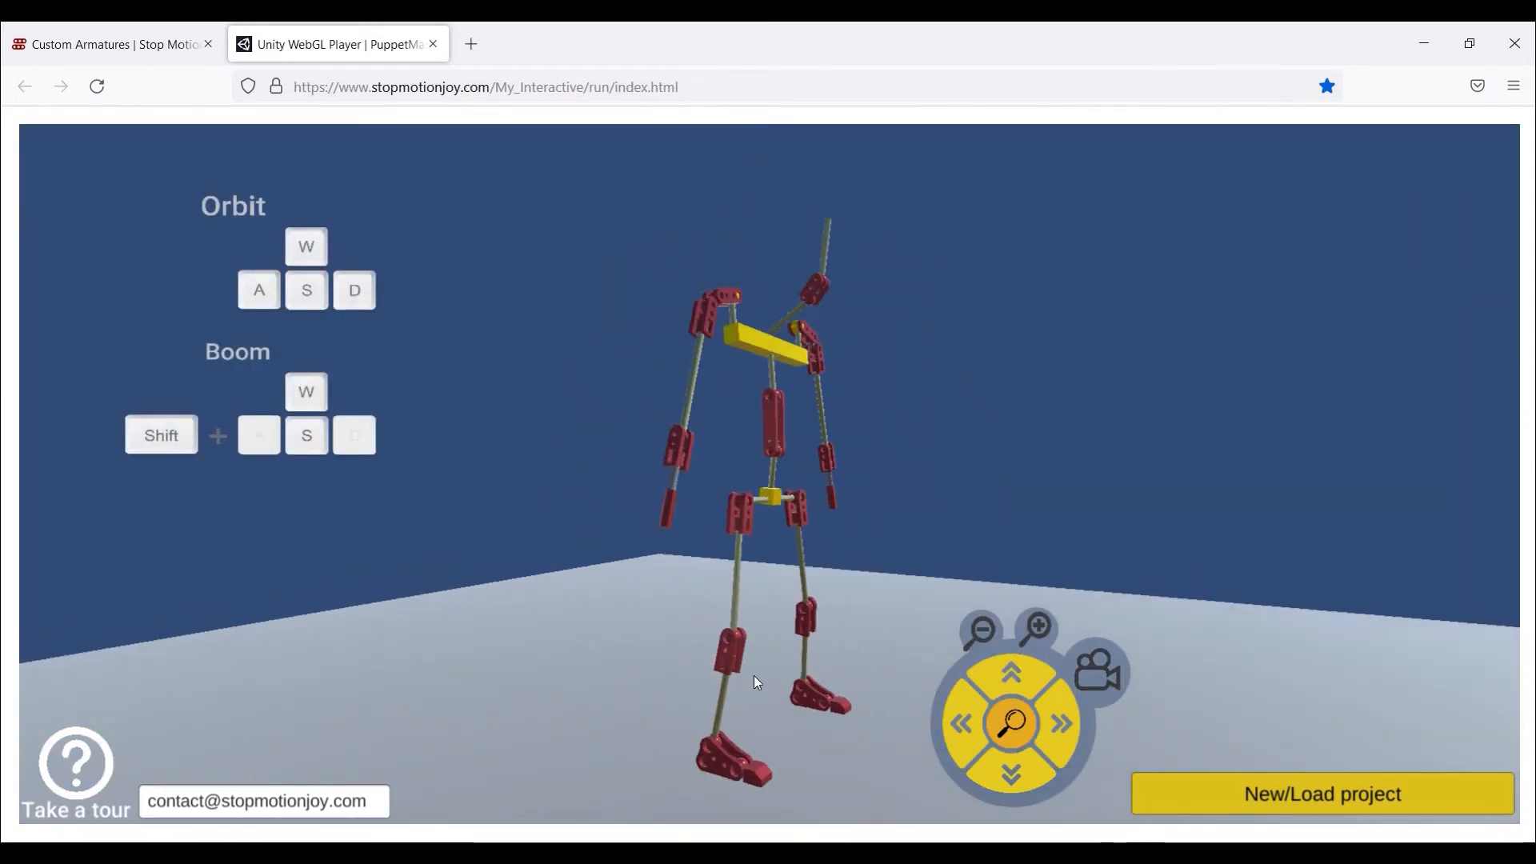
key(a)
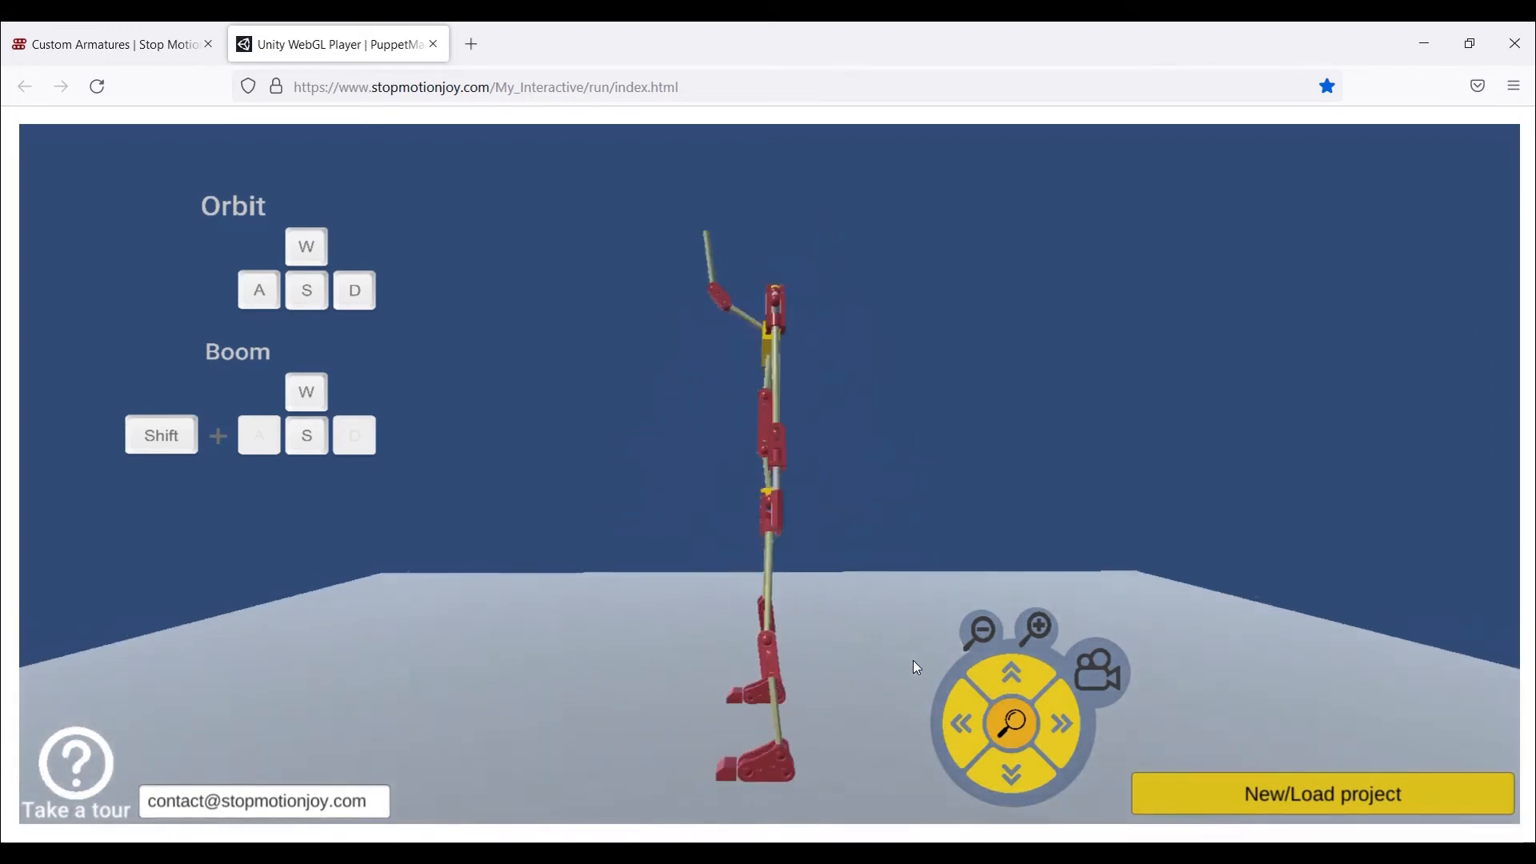
key(shift+w)
key(shift+w)
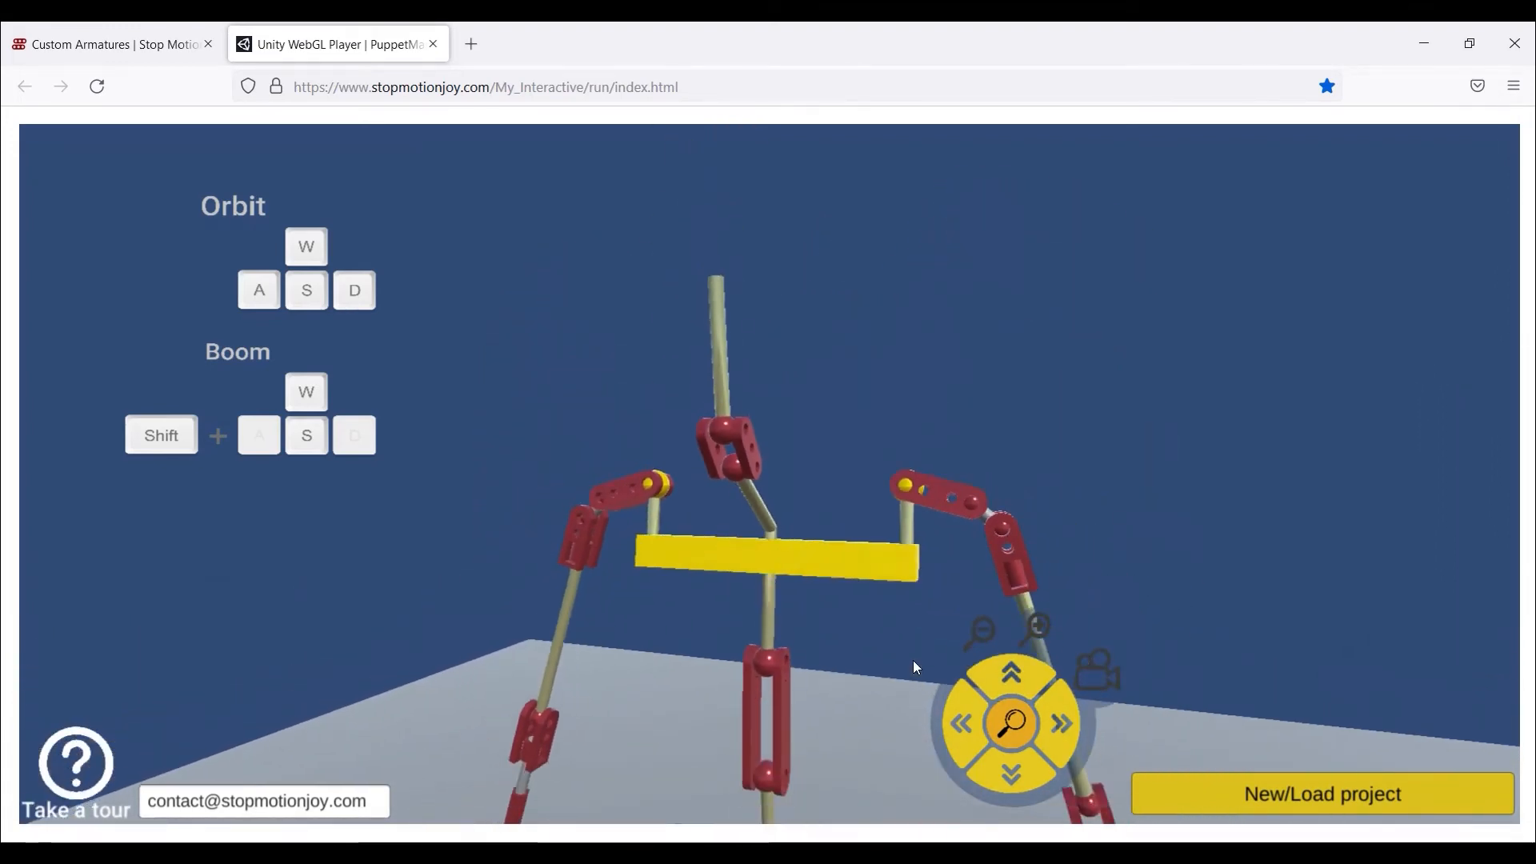
key(shift+s)
click(1116, 678)
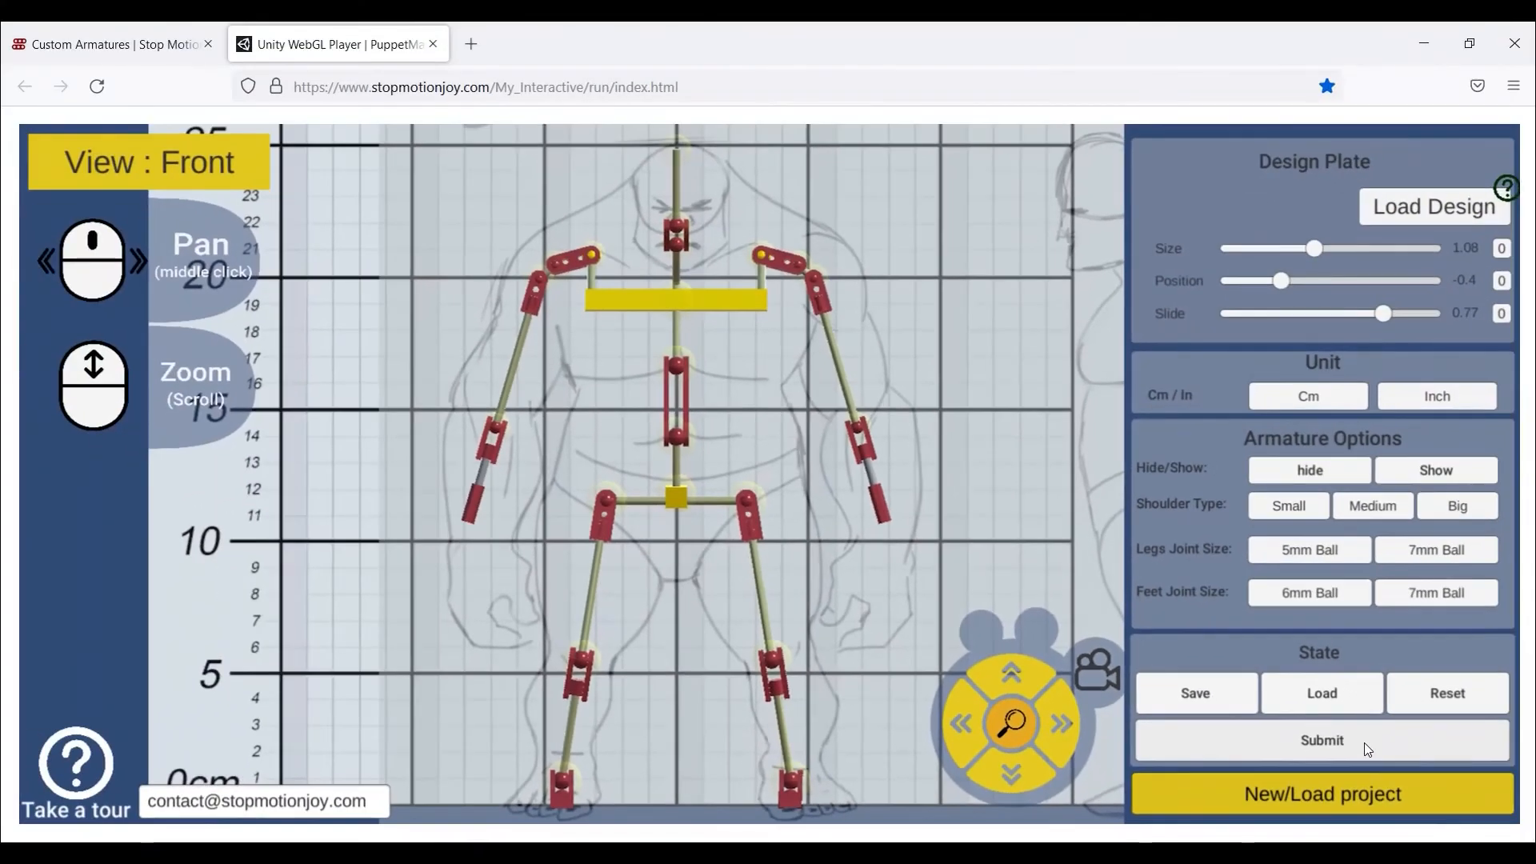
- Open the submission form and fill in the full name, address lines, city, country and postal code
click(1232, 660)
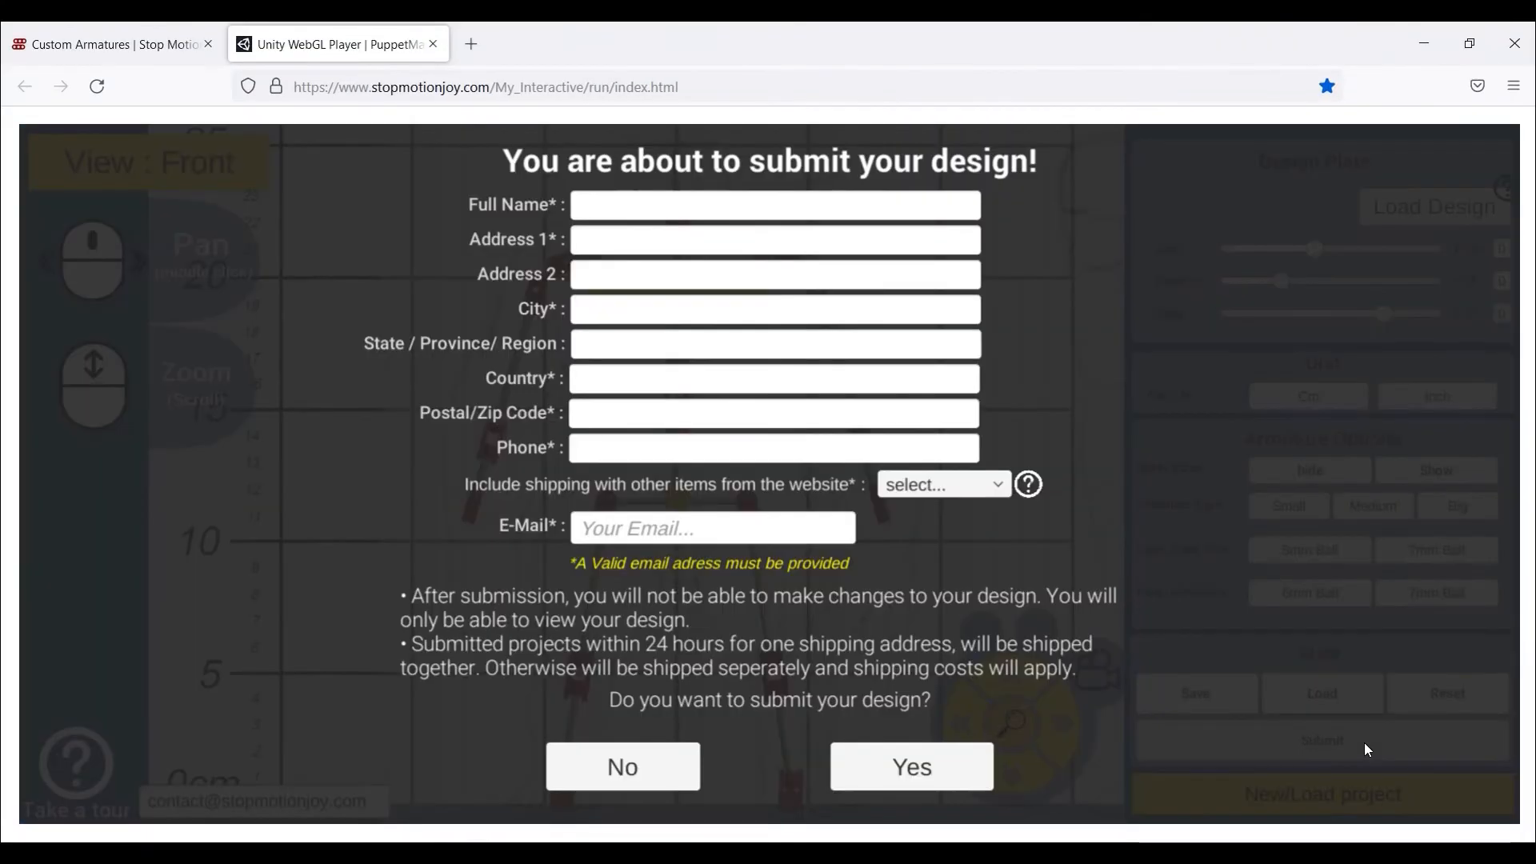
click(664, 208)
click(664, 244)
text(address1)
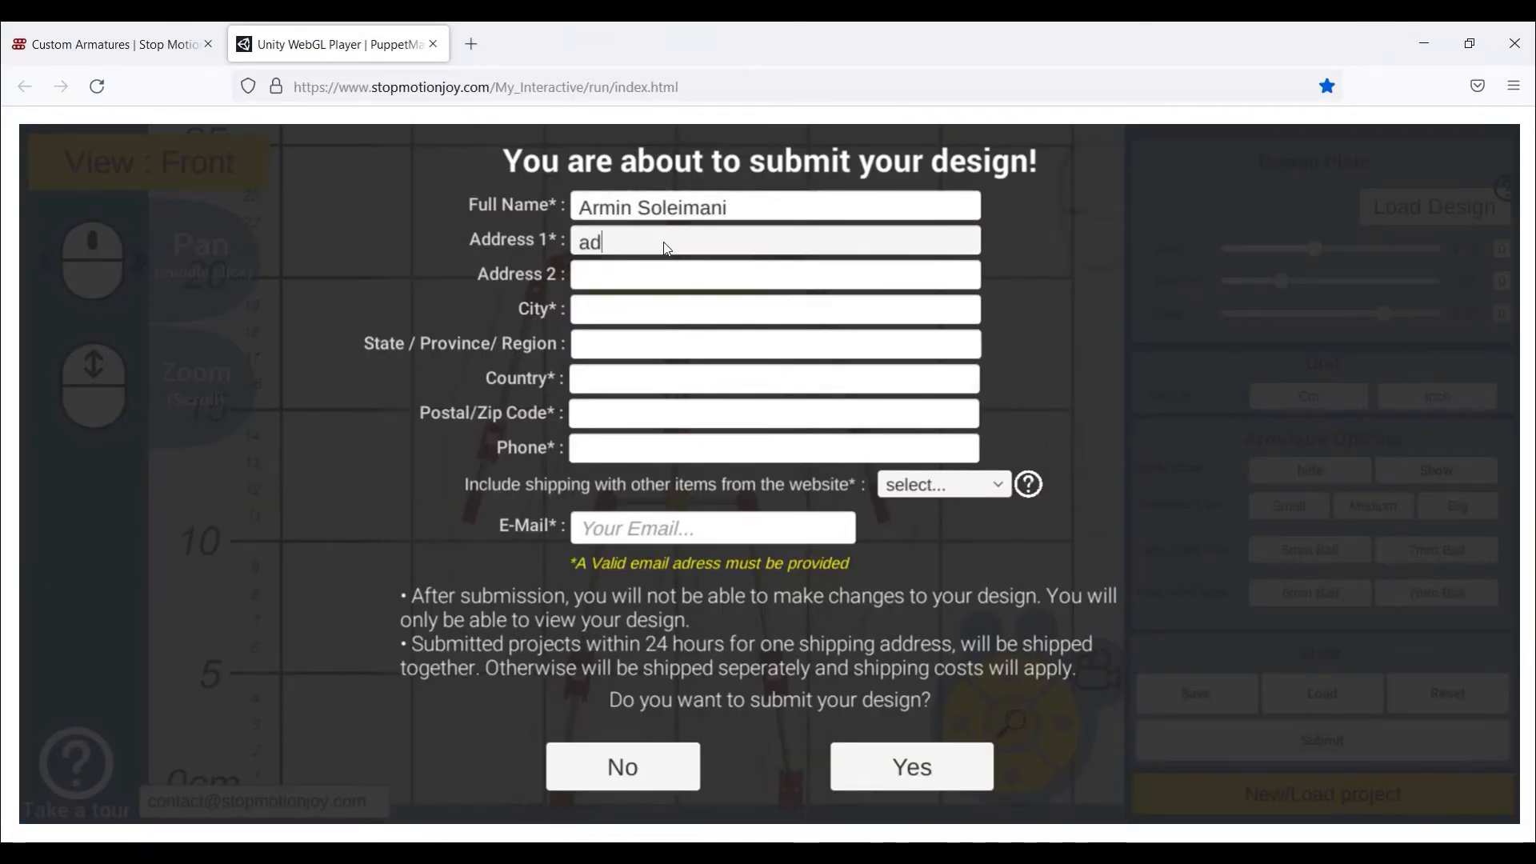
key(Tab)
text(address2	city)
key(Tab)
key(Tab)
text(country)
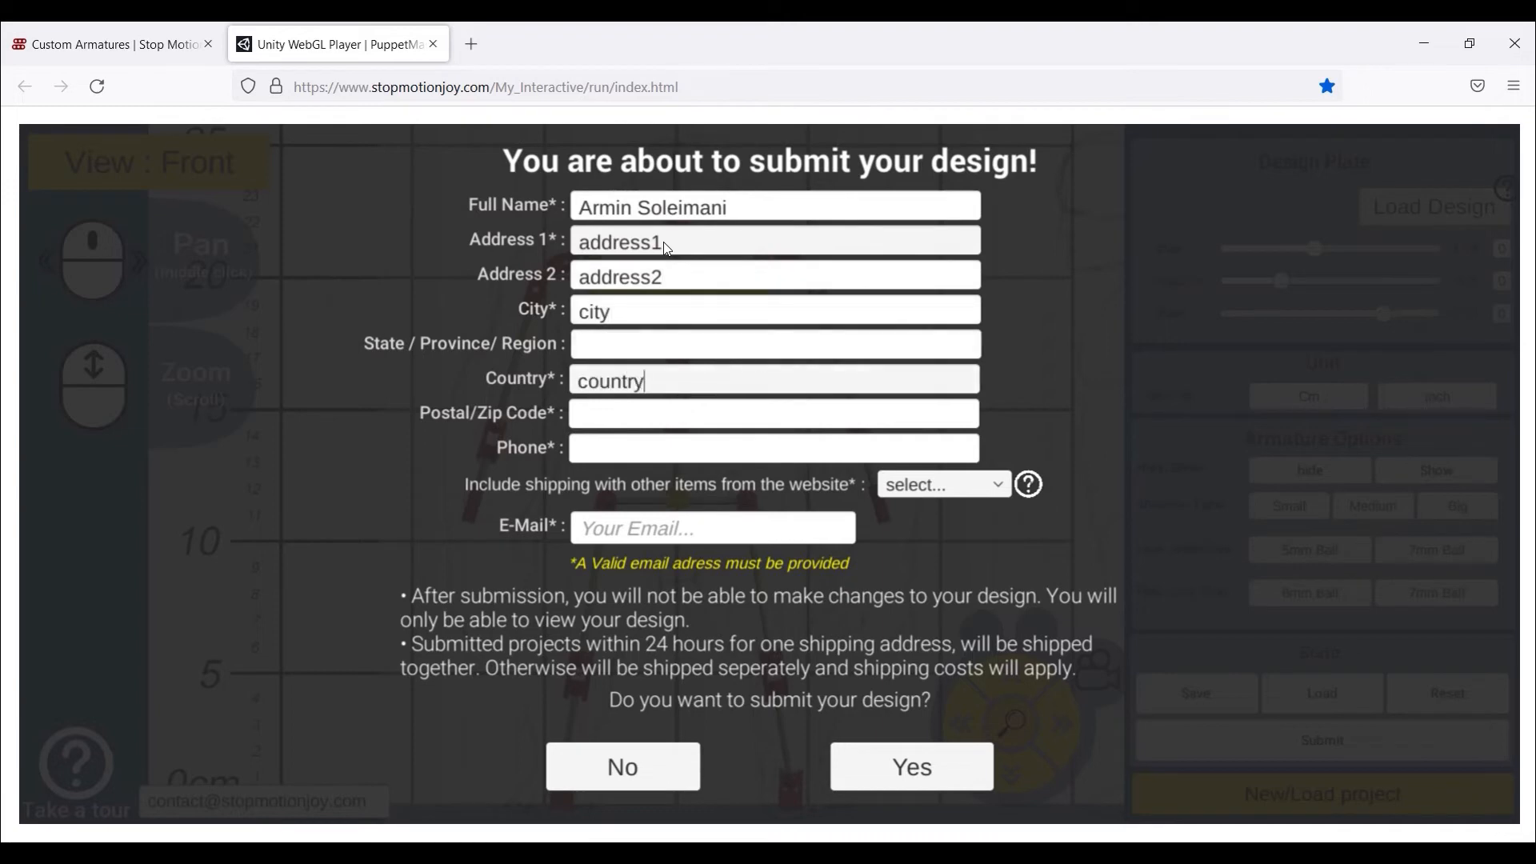
key(Tab)
text(12345)
key(Tab)
text(12345)
- Set combined shipping to No and enter the contact e-mail address
click(944, 485)
click(912, 528)
click(771, 530)
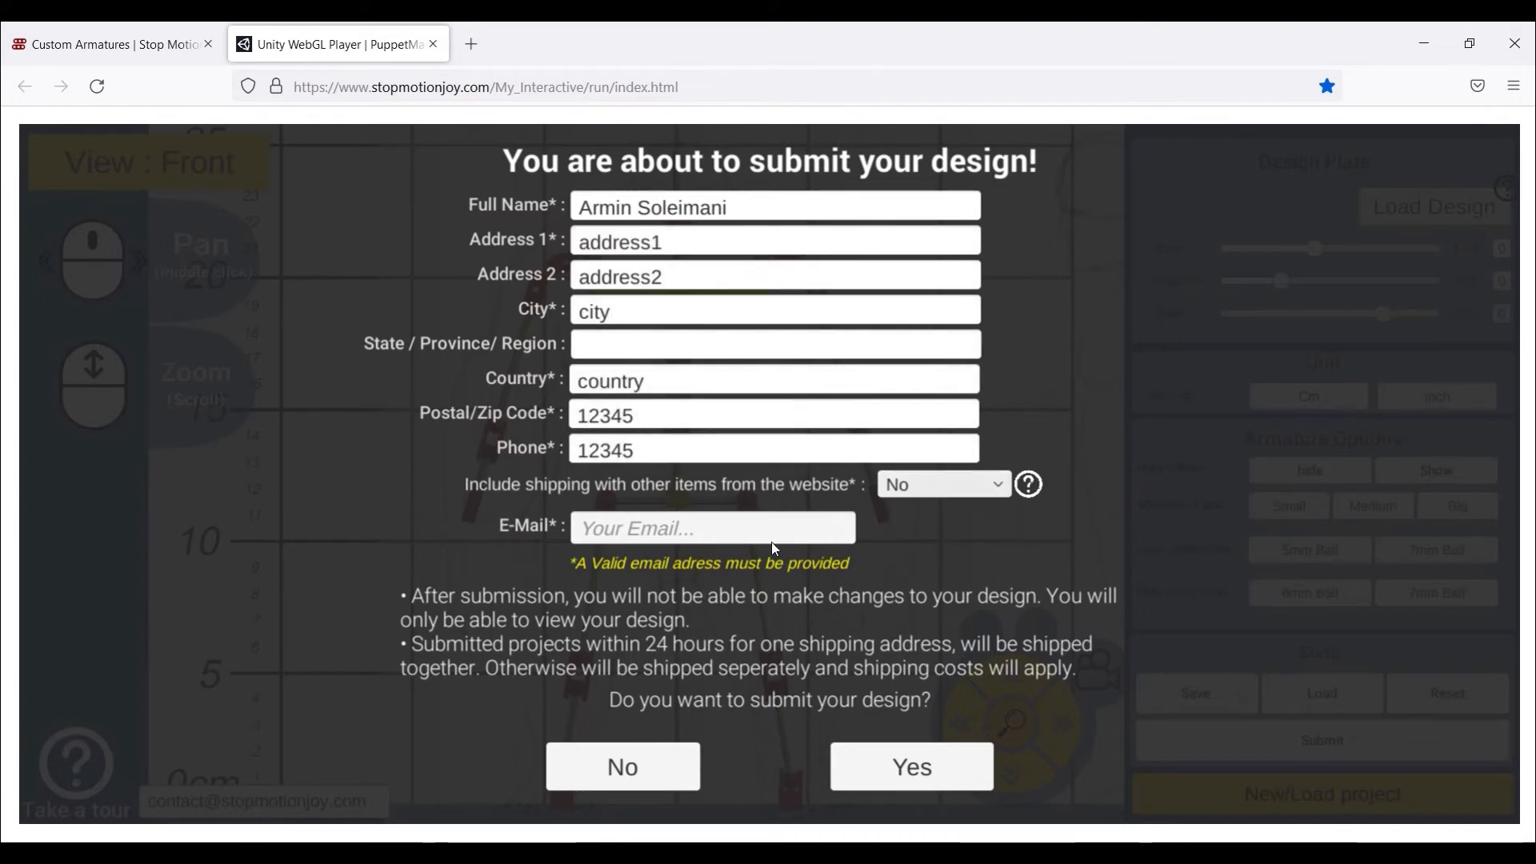
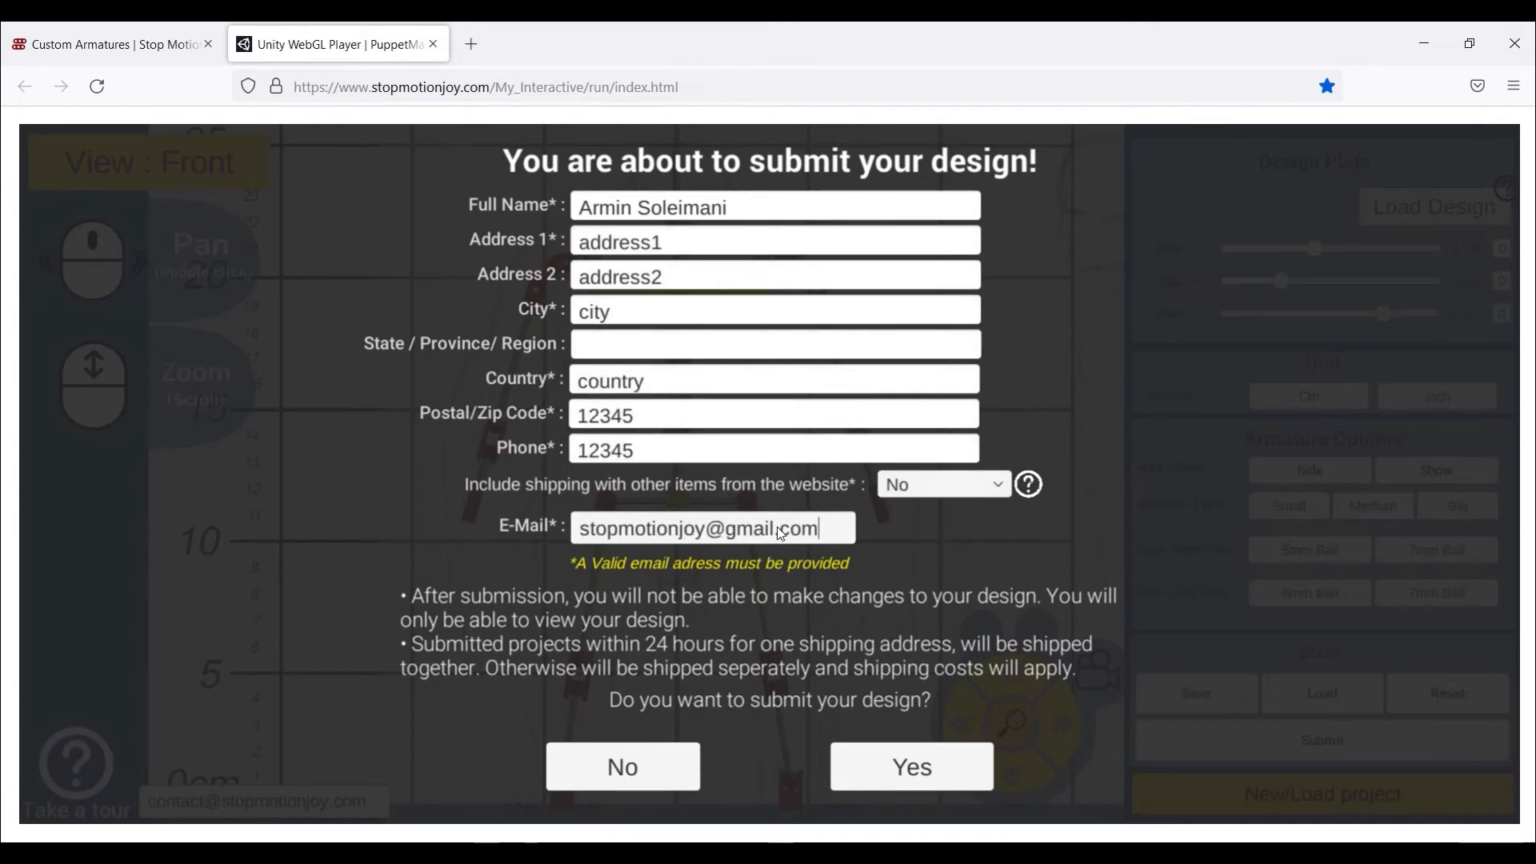
- Confirm the ogre design submission, dismiss the thank-you message, and toggle the plate Side then Front
click(890, 774)
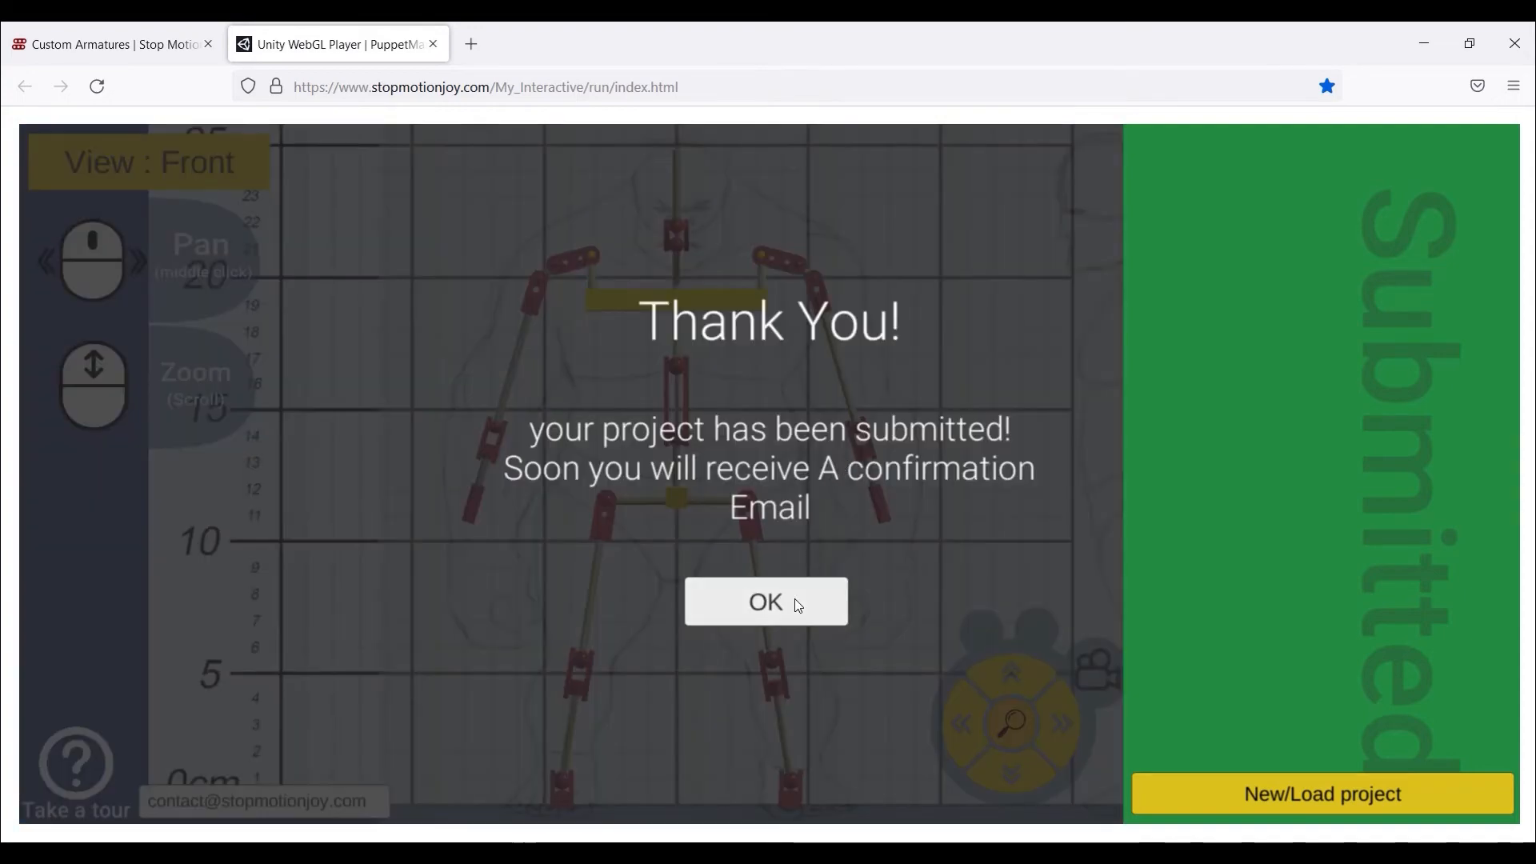
click(798, 606)
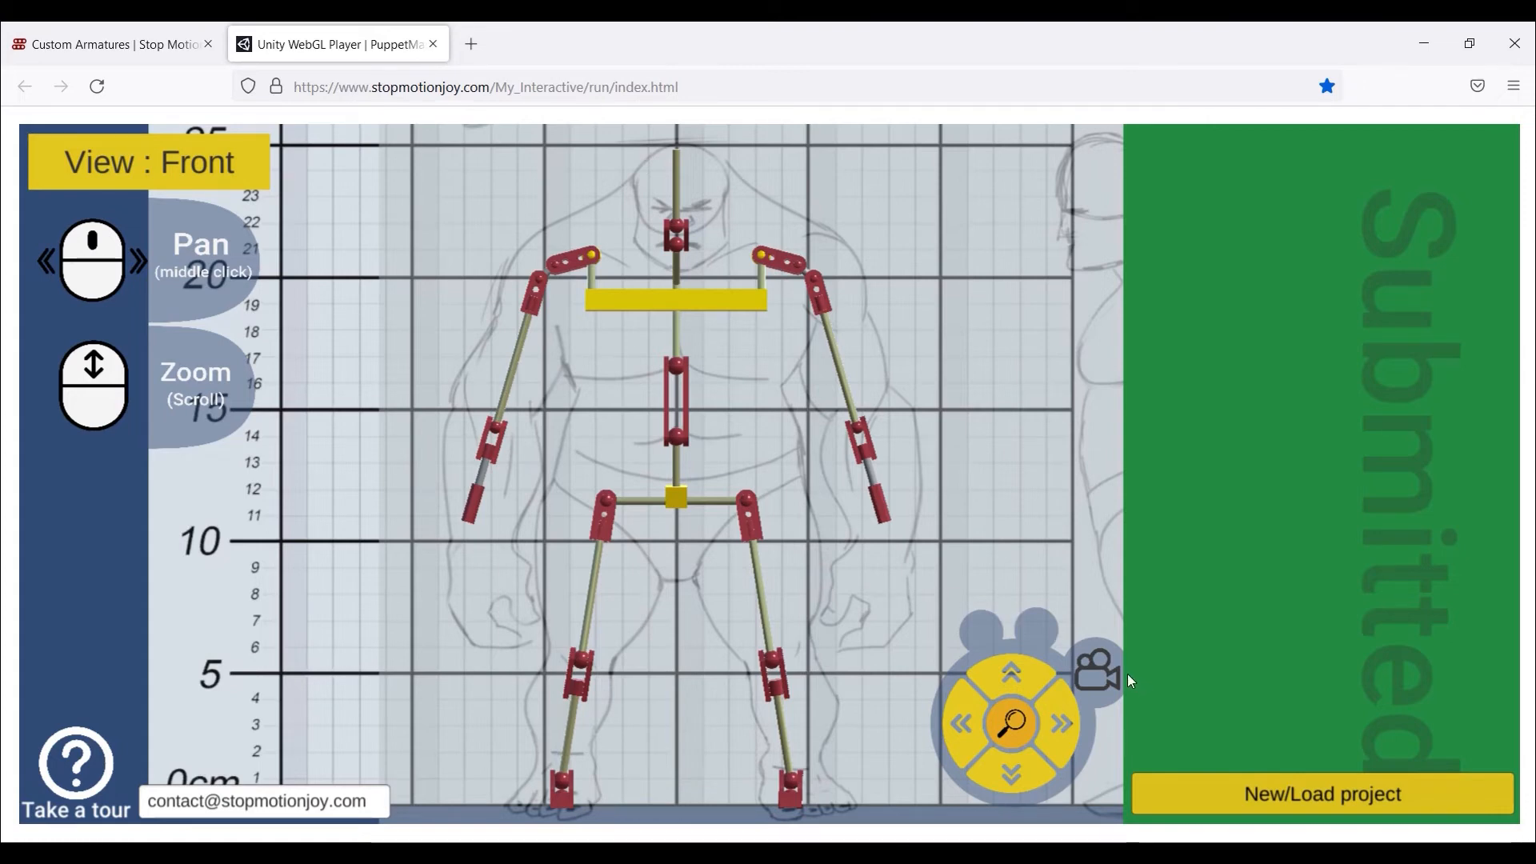
click(1093, 682)
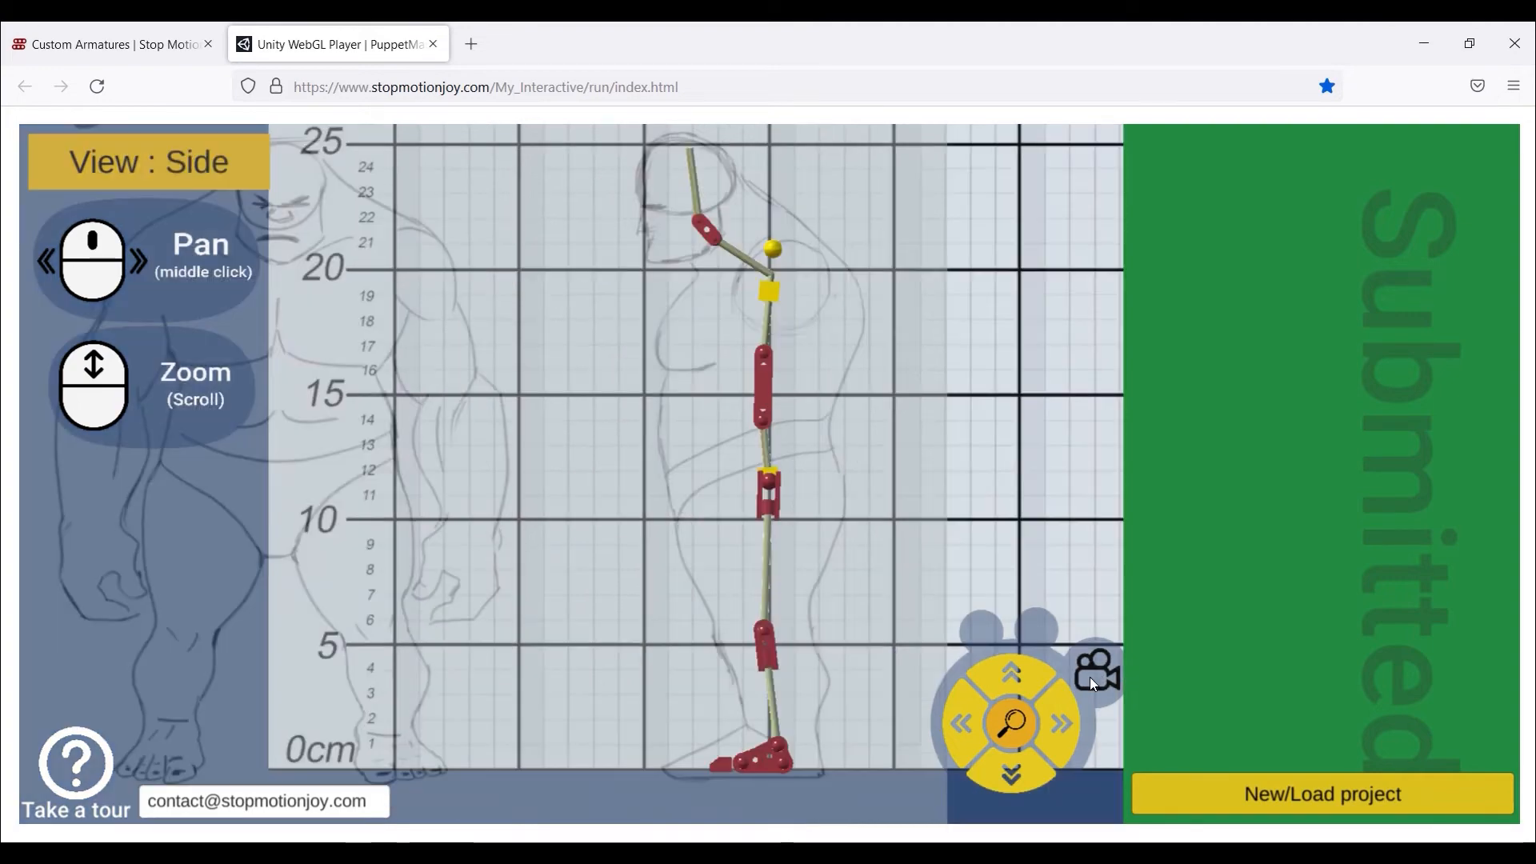
click(1093, 680)
- Save the current project and start a new design named smallGuy01
click(1312, 788)
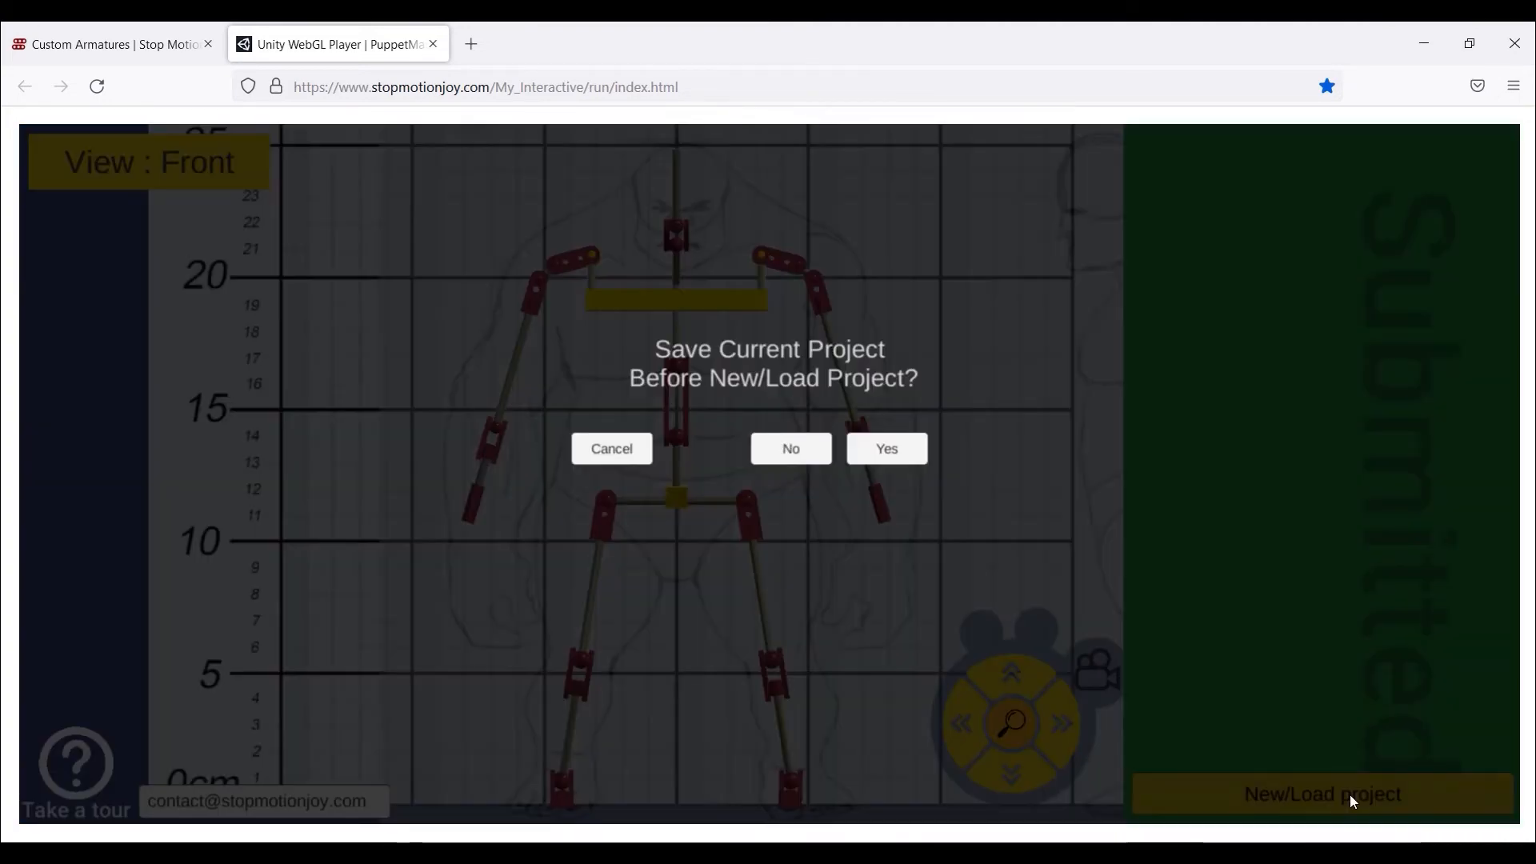
click(852, 451)
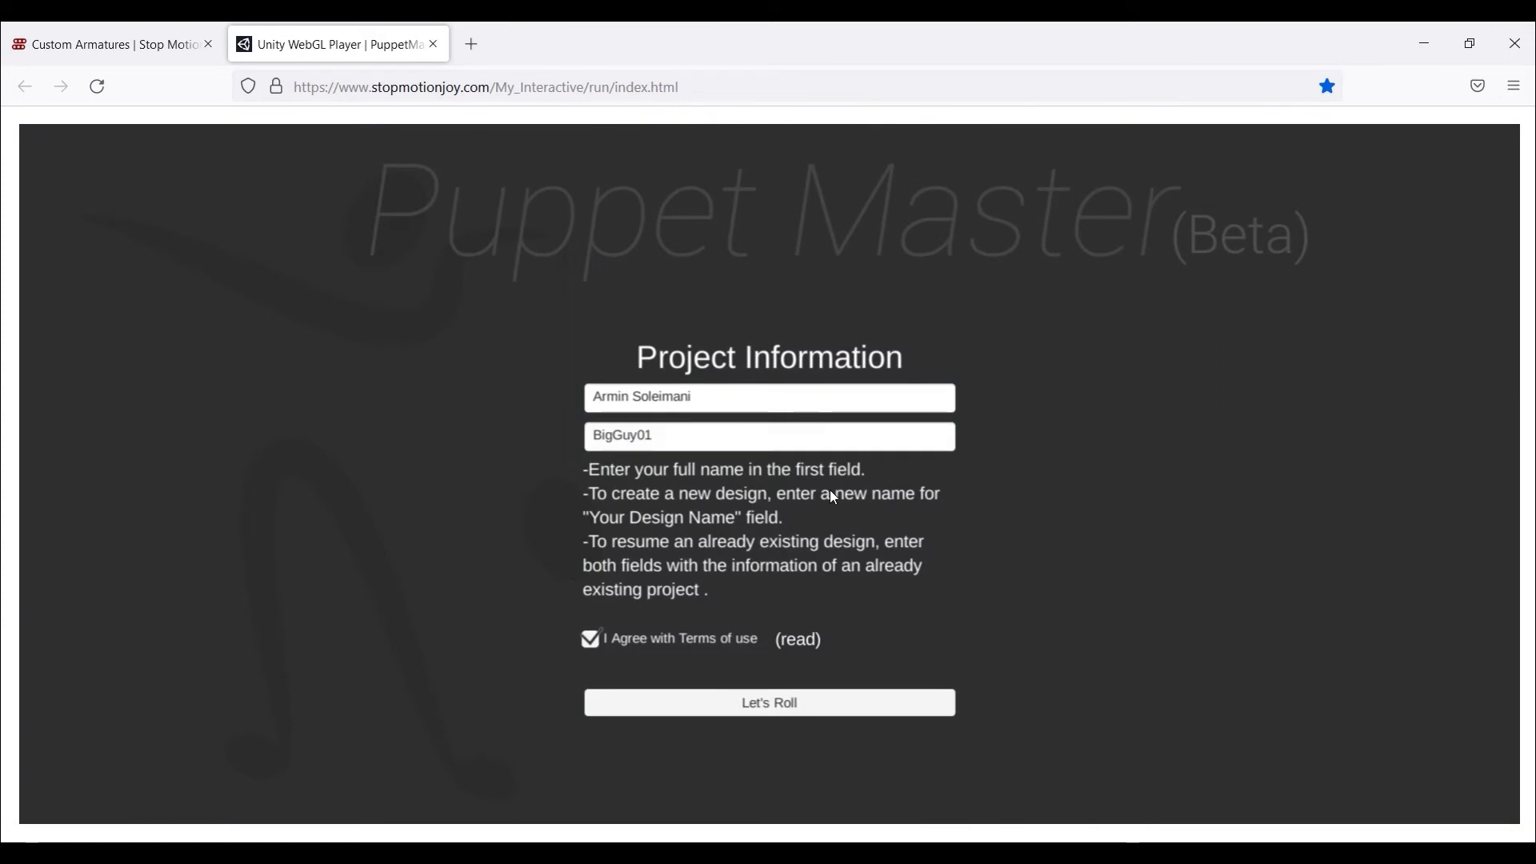
click(702, 437)
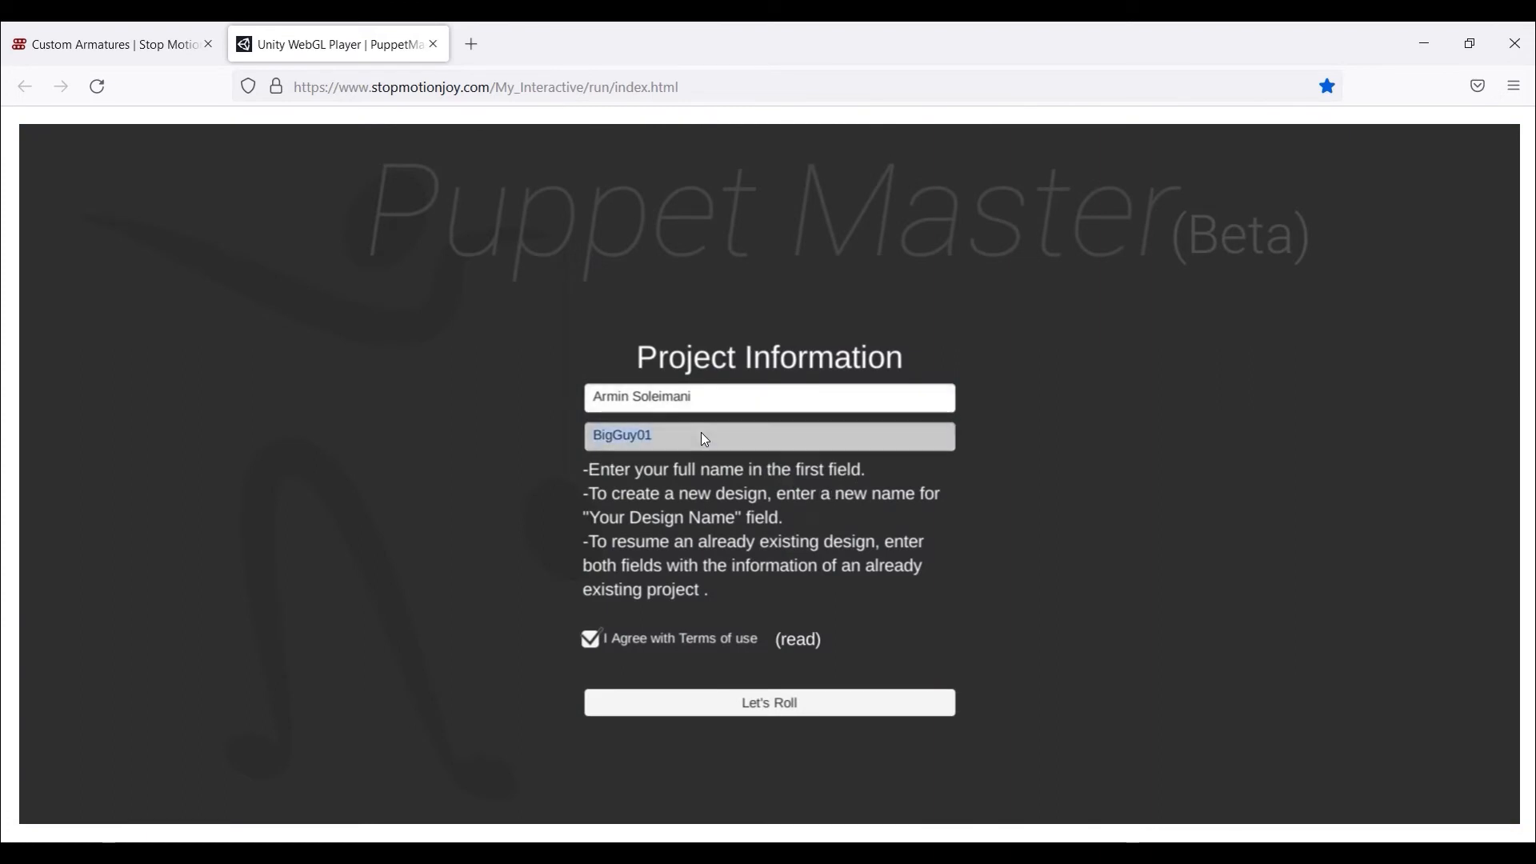
text(smallGuy01)
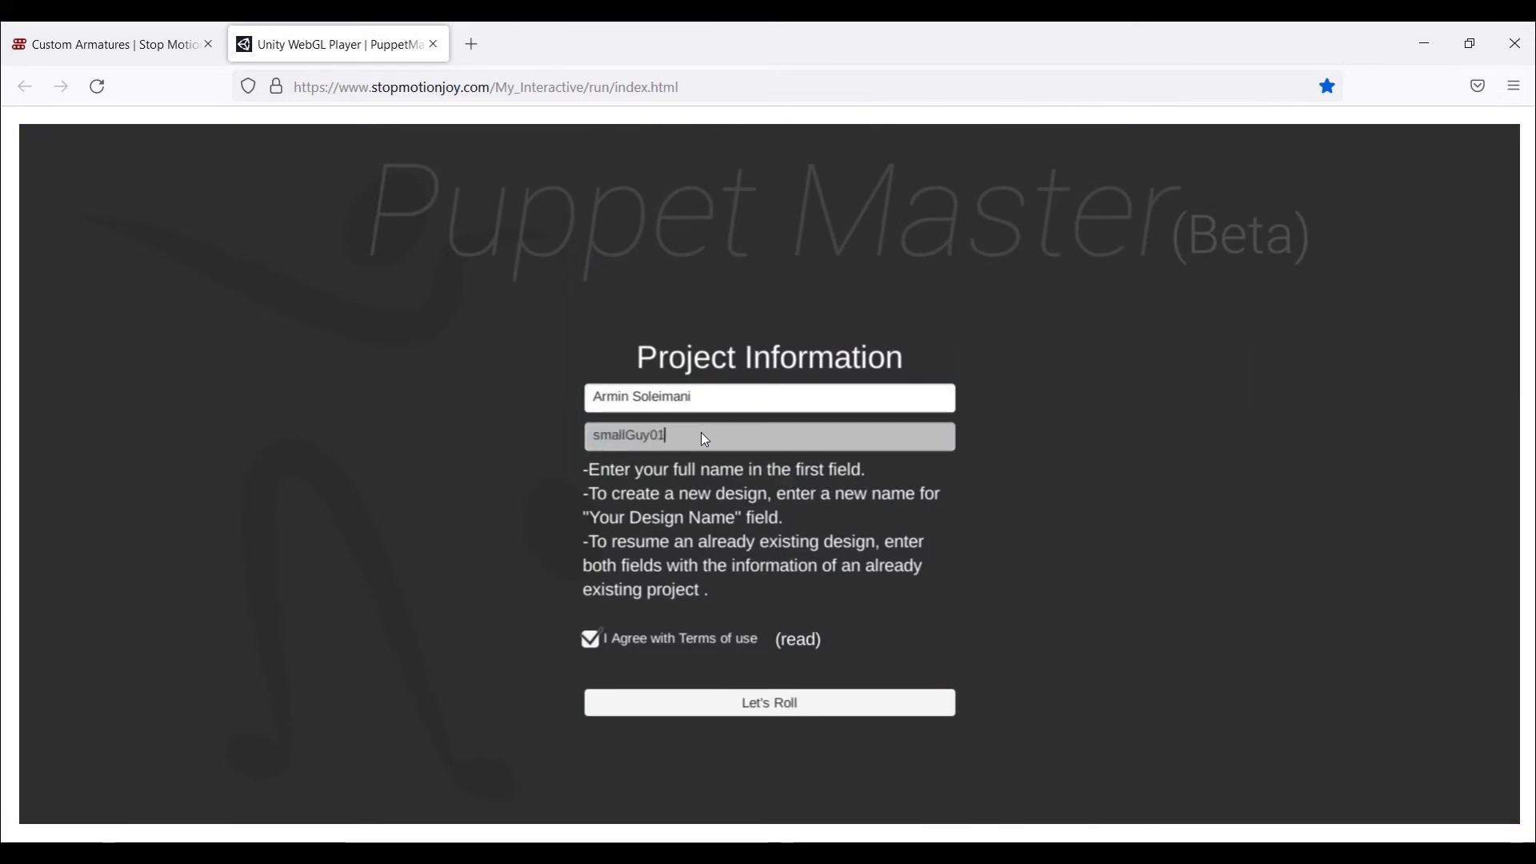
click(748, 703)
- Load character-04.jpg and set its size to 0.73 and position to -0.1 behind the armature
click(1368, 224)
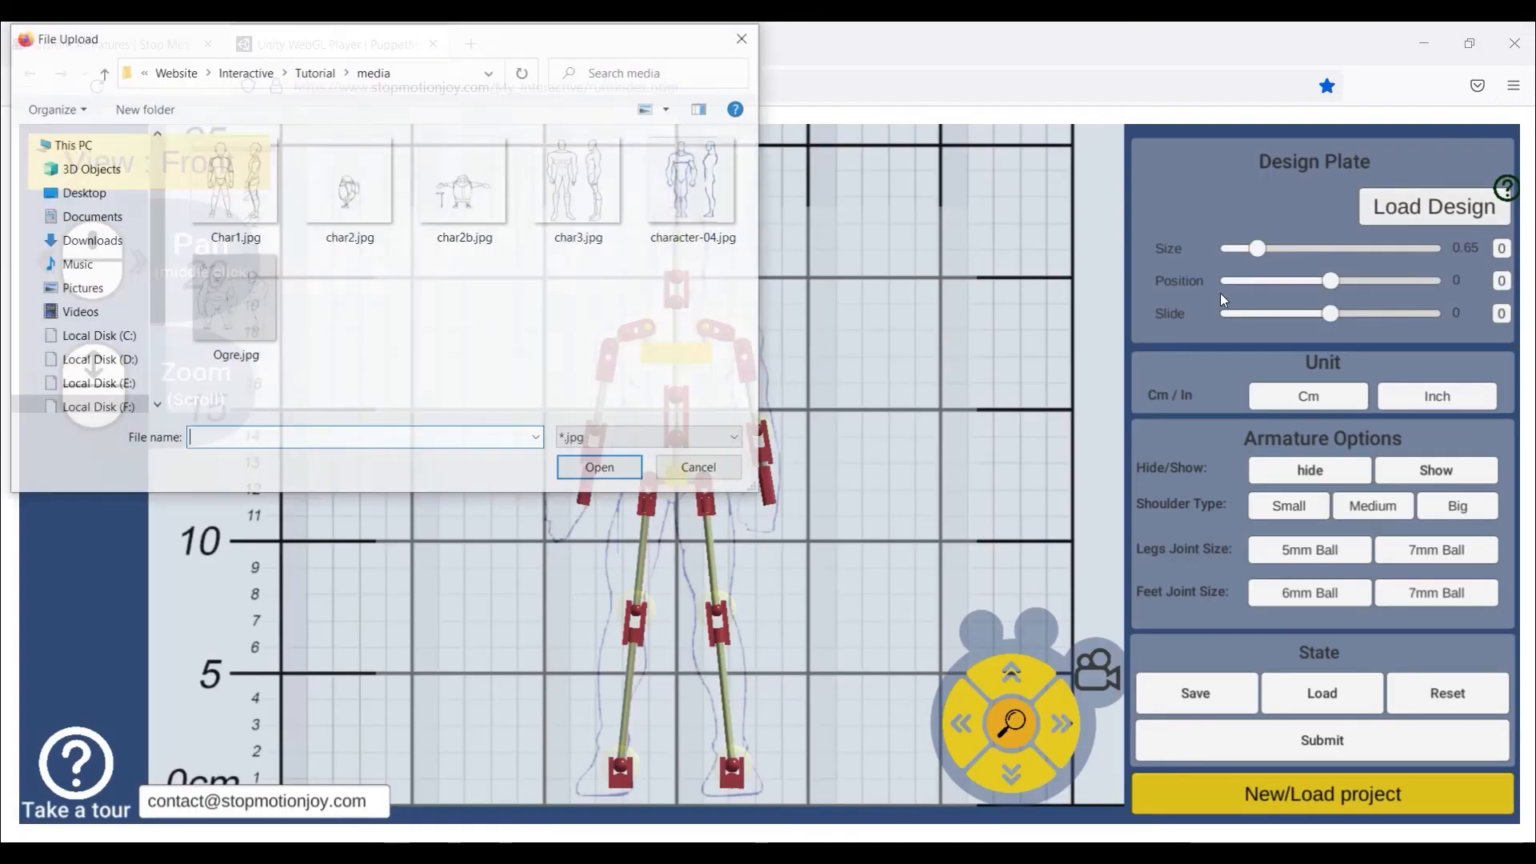
double_click(695, 182)
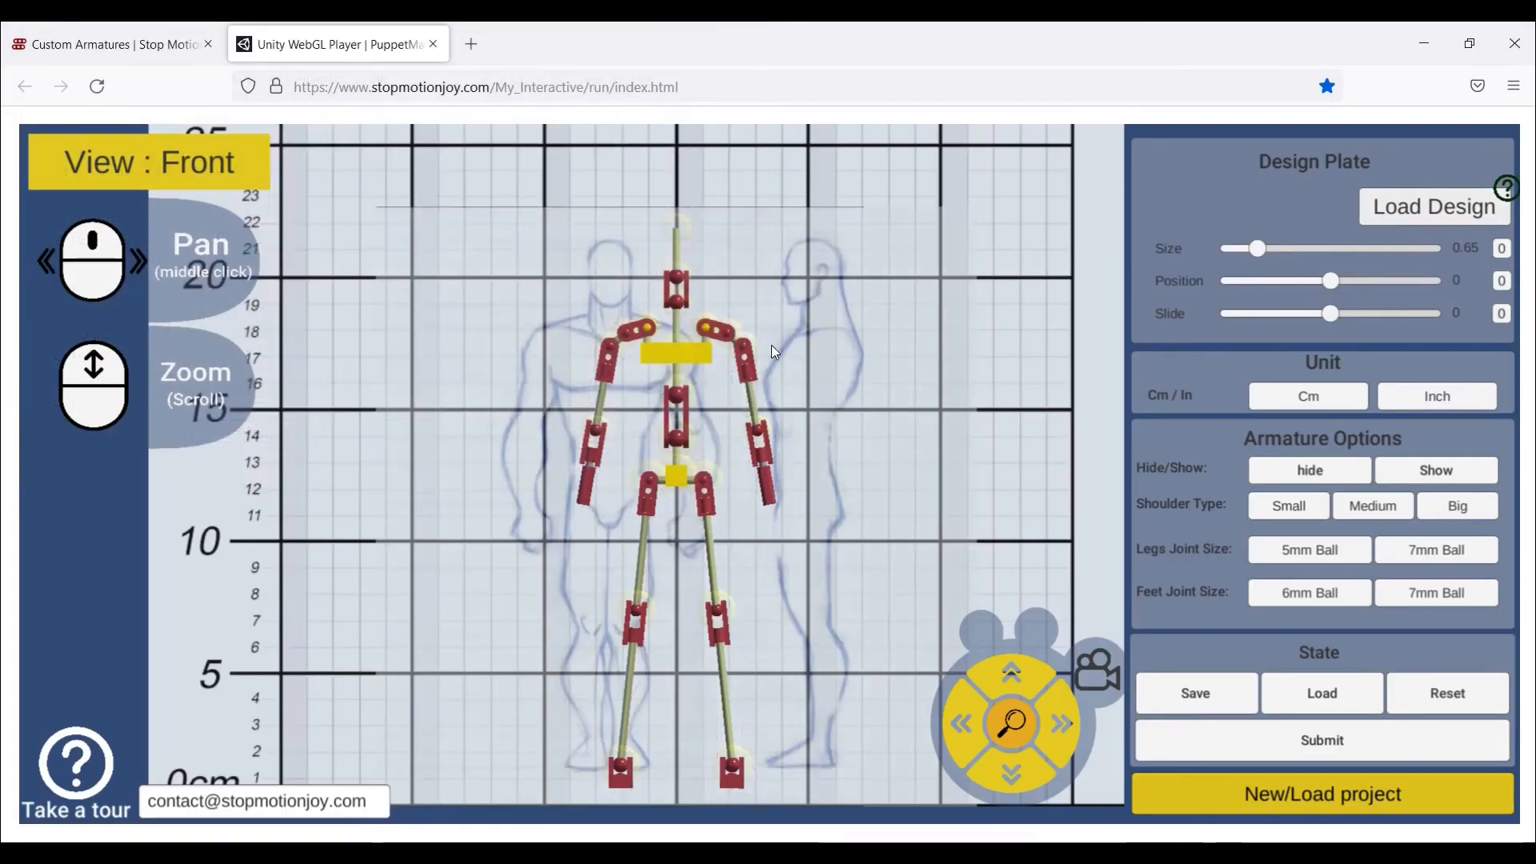
drag(1257, 248, 1265, 243)
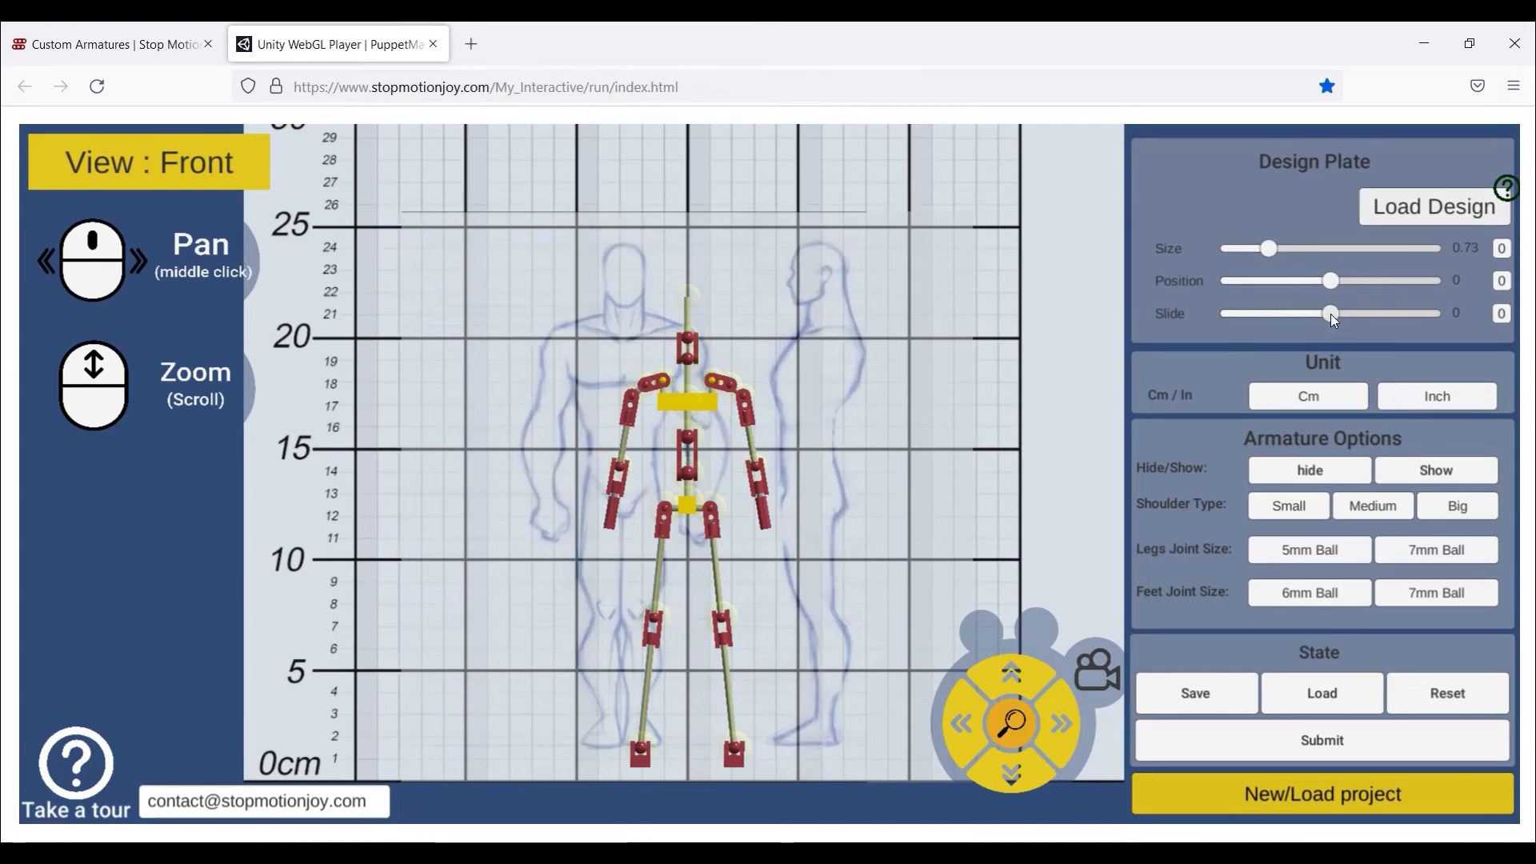
mouse_move(1331, 313)
mouse_down()
mouse_move(1352, 310)
mouse_move(1313, 285)
mouse_move(1347, 312)
mouse_up()
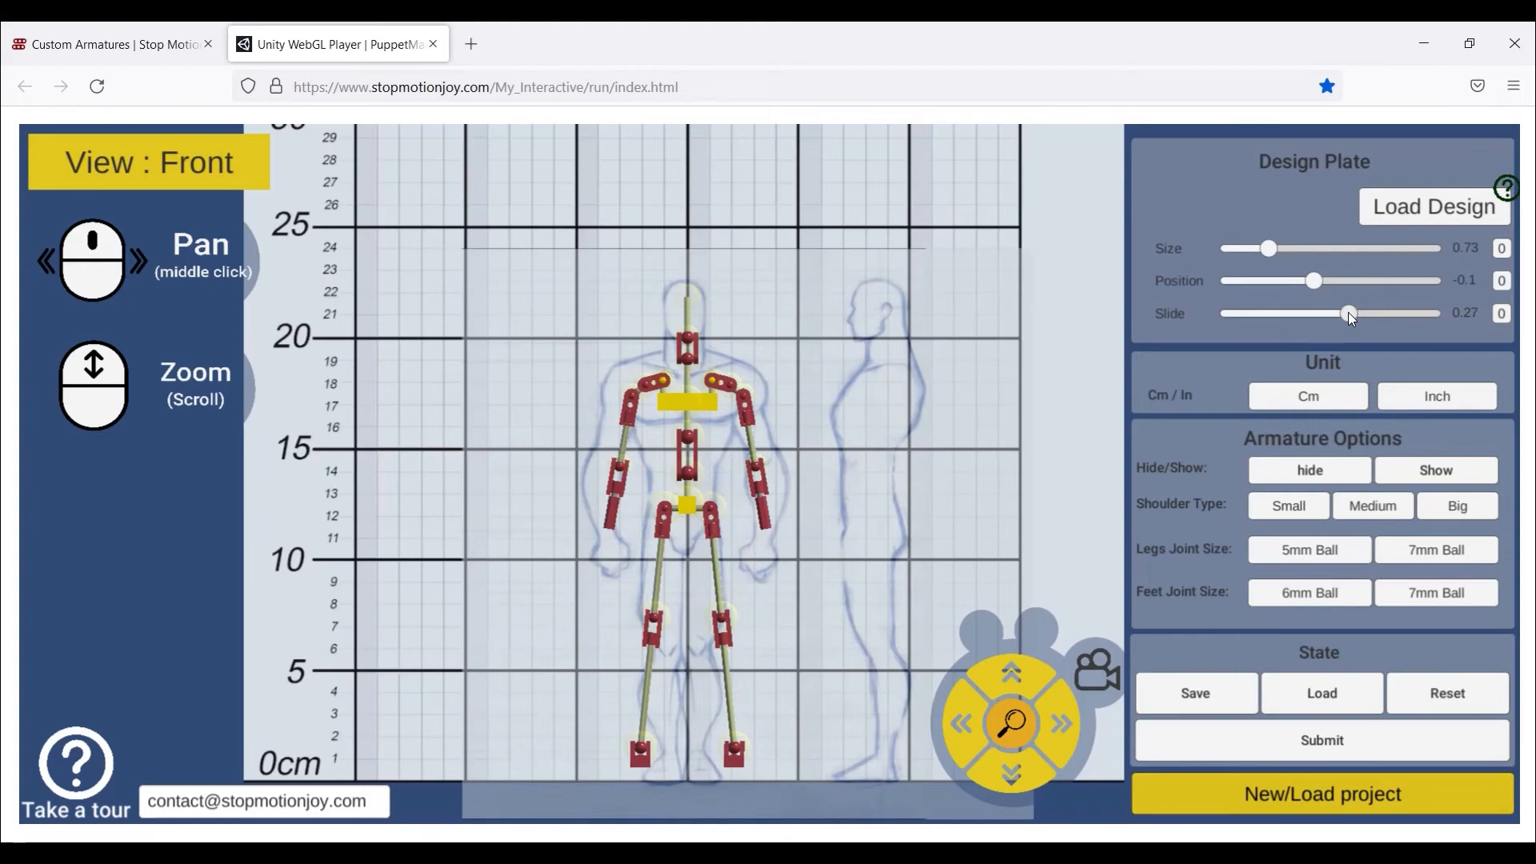
scroll(712, 406, up, 5)
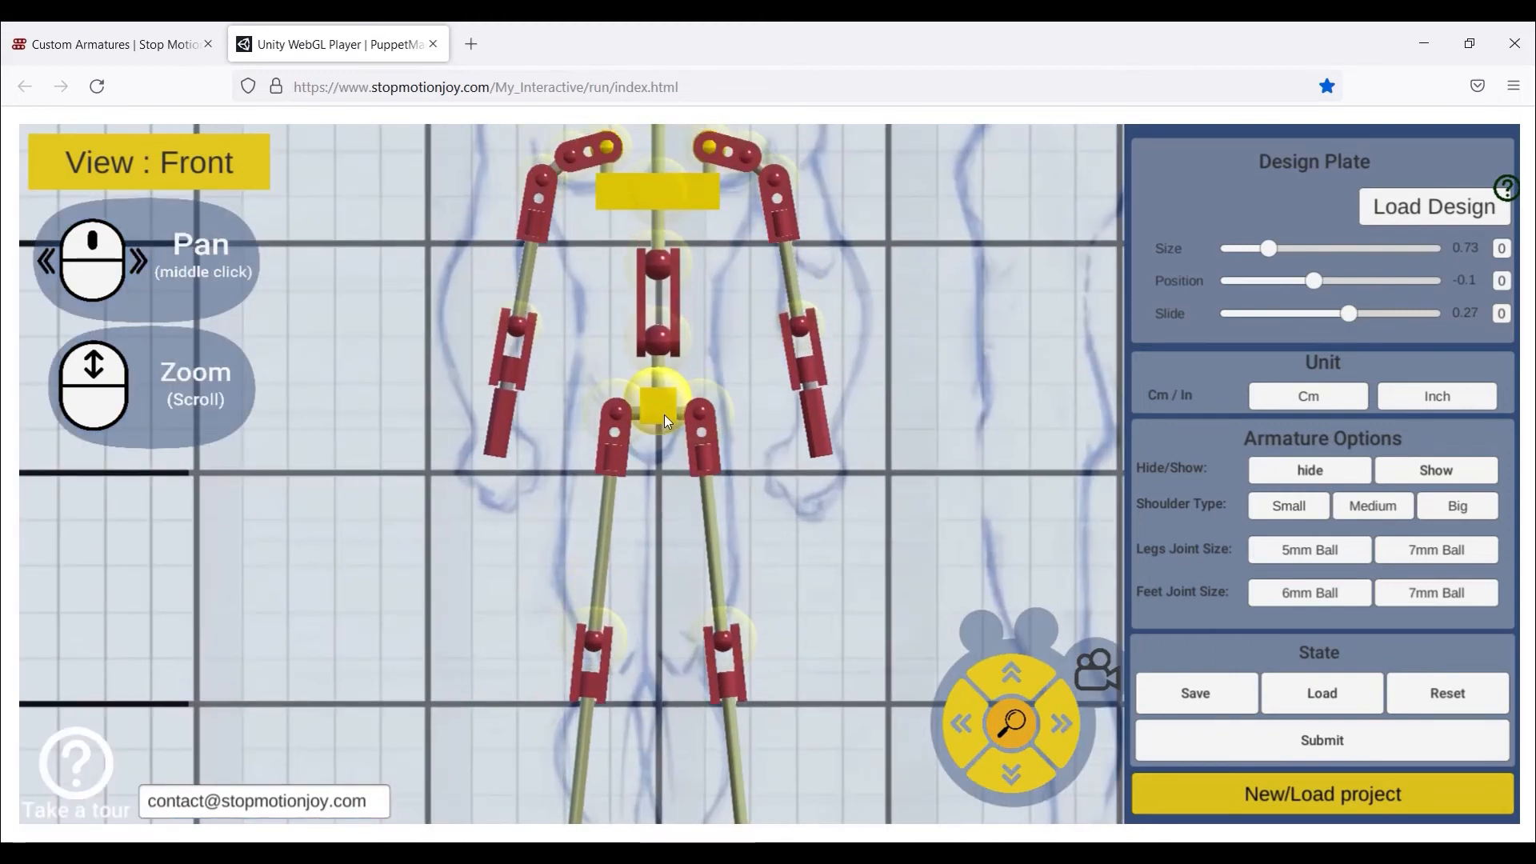
- Fit the front armature to the sketch: feet inward, knees lowered, chest, shoulders, elbow and neck raised
middle_drag(664, 415, 686, 188)
drag(771, 678, 714, 661)
drag(715, 421, 709, 453)
middle_drag(761, 301, 760, 790)
drag(685, 448, 685, 408)
drag(728, 367, 735, 347)
drag(834, 529, 838, 516)
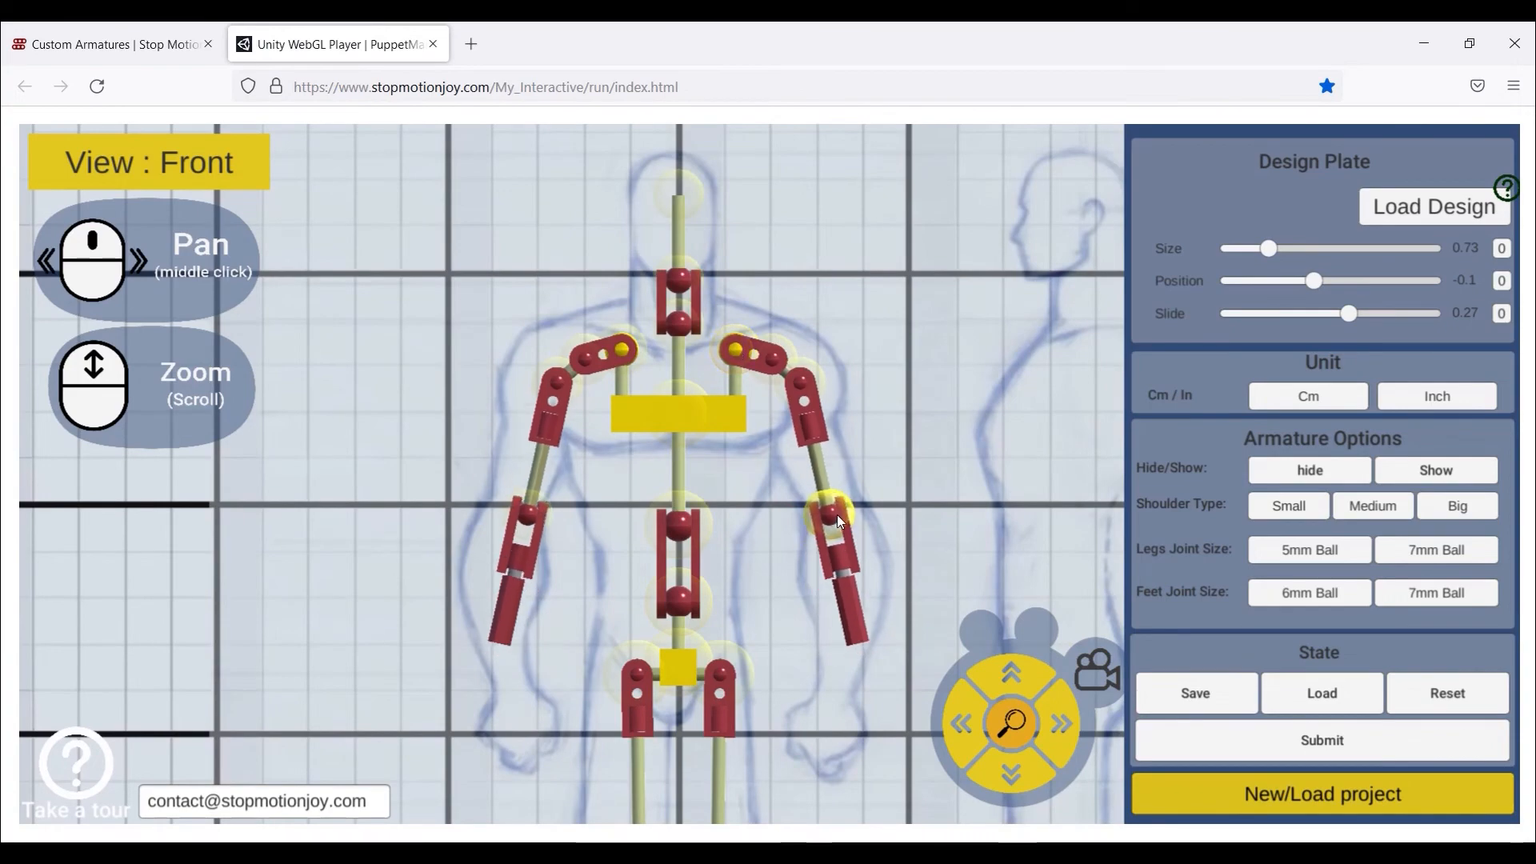
drag(682, 529, 682, 516)
middle_drag(732, 444, 726, 516)
drag(677, 394, 679, 381)
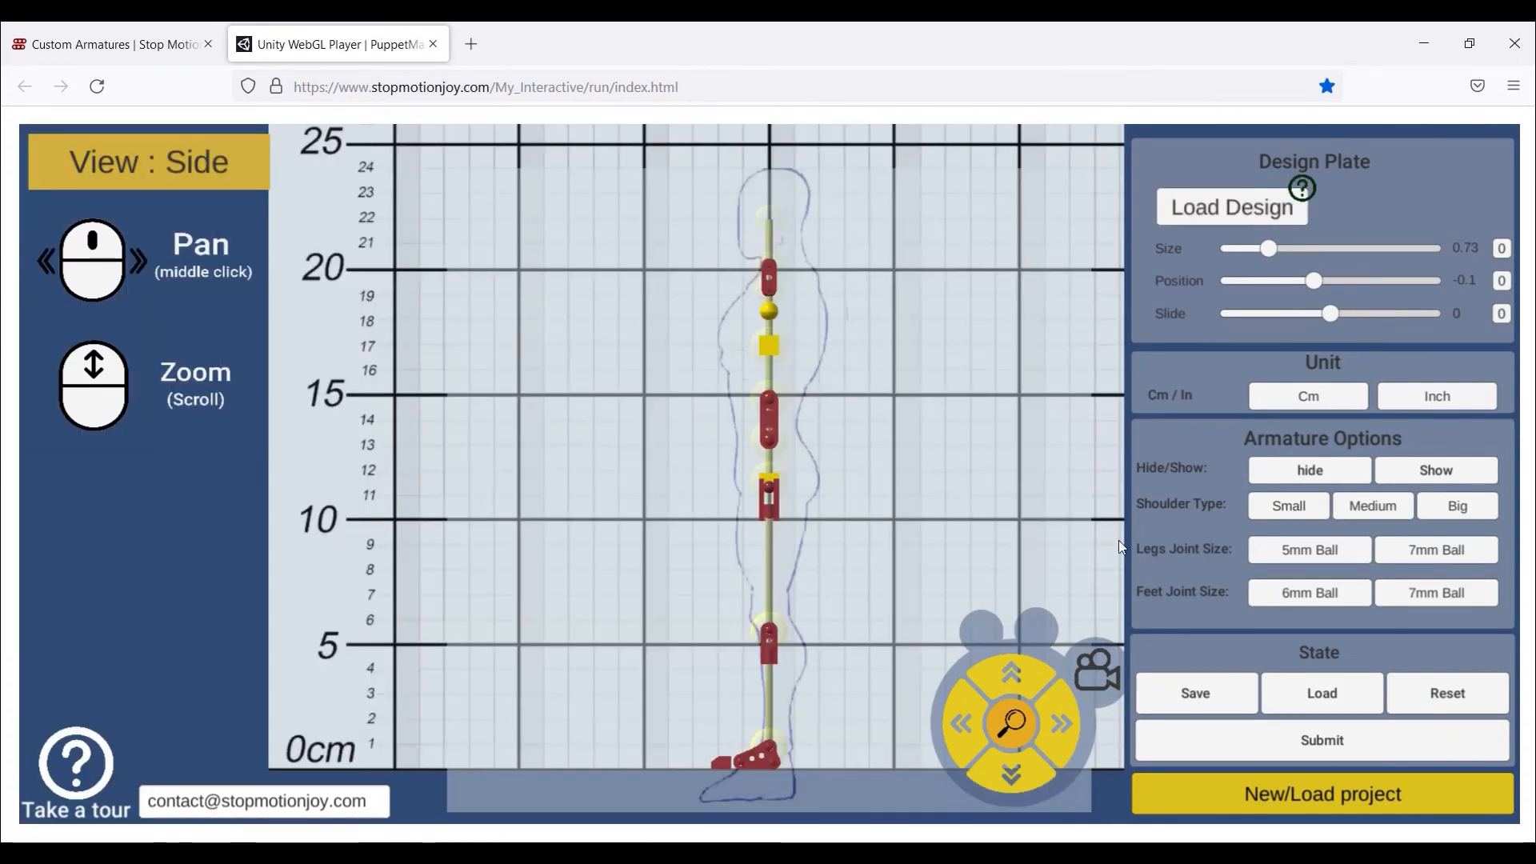
- Load the character sketch onto the side plate and slide it to -0.5 to meet the armature
click(1232, 207)
double_click(732, 205)
drag(1290, 312, 1294, 323)
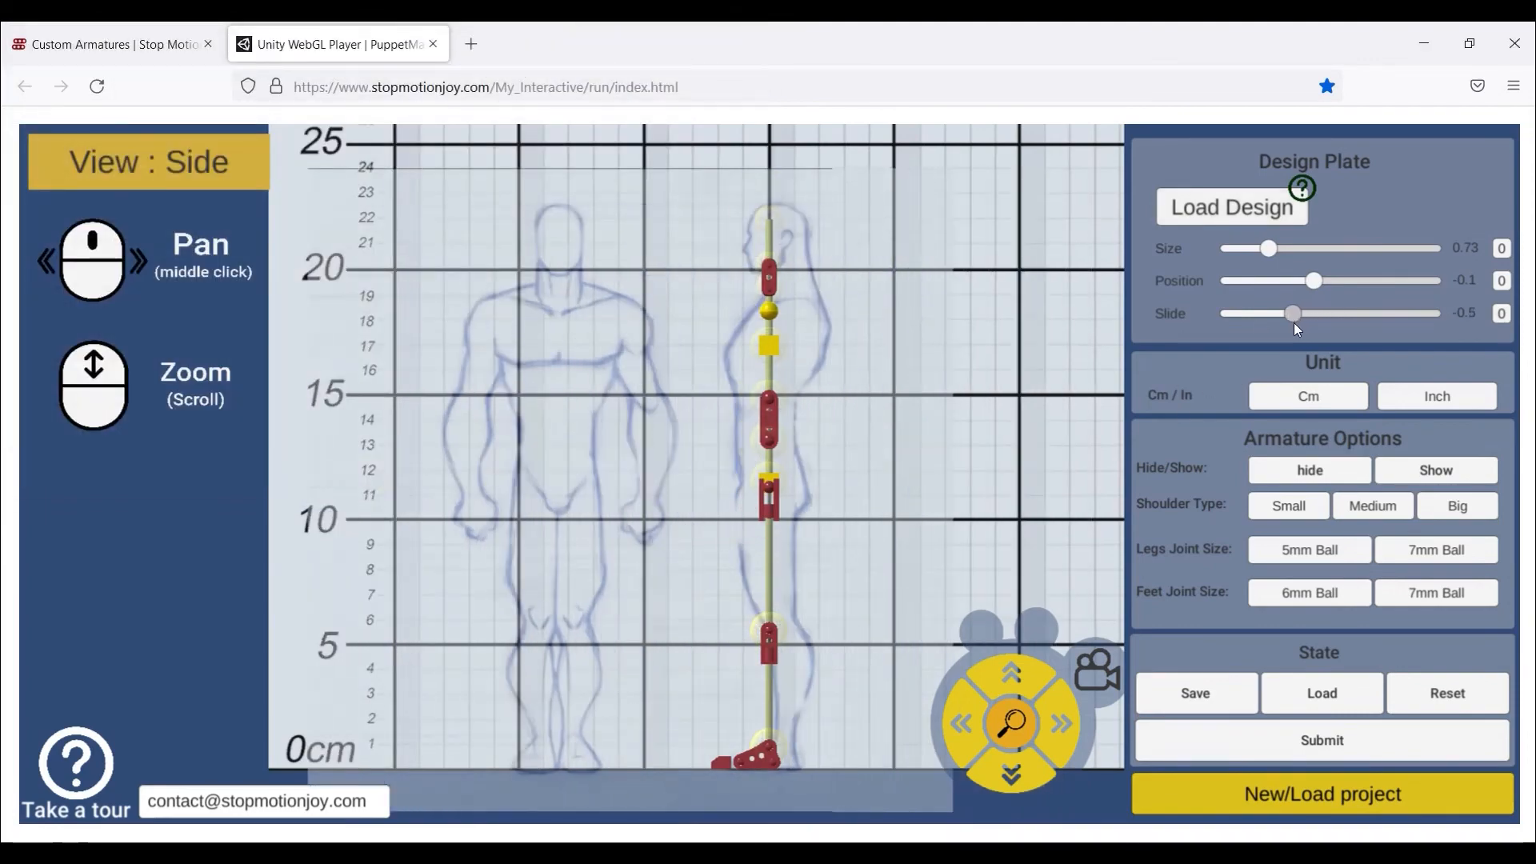
scroll(827, 492, up, 3)
middle_drag(733, 575, 763, 732)
scroll(712, 373, down, 3)
scroll(712, 373, up, 3)
- Curve the side-view spine by shifting the waist, chest and neck joints and tilting the neck
drag(732, 433, 723, 434)
drag(733, 334, 738, 334)
drag(760, 248, 750, 247)
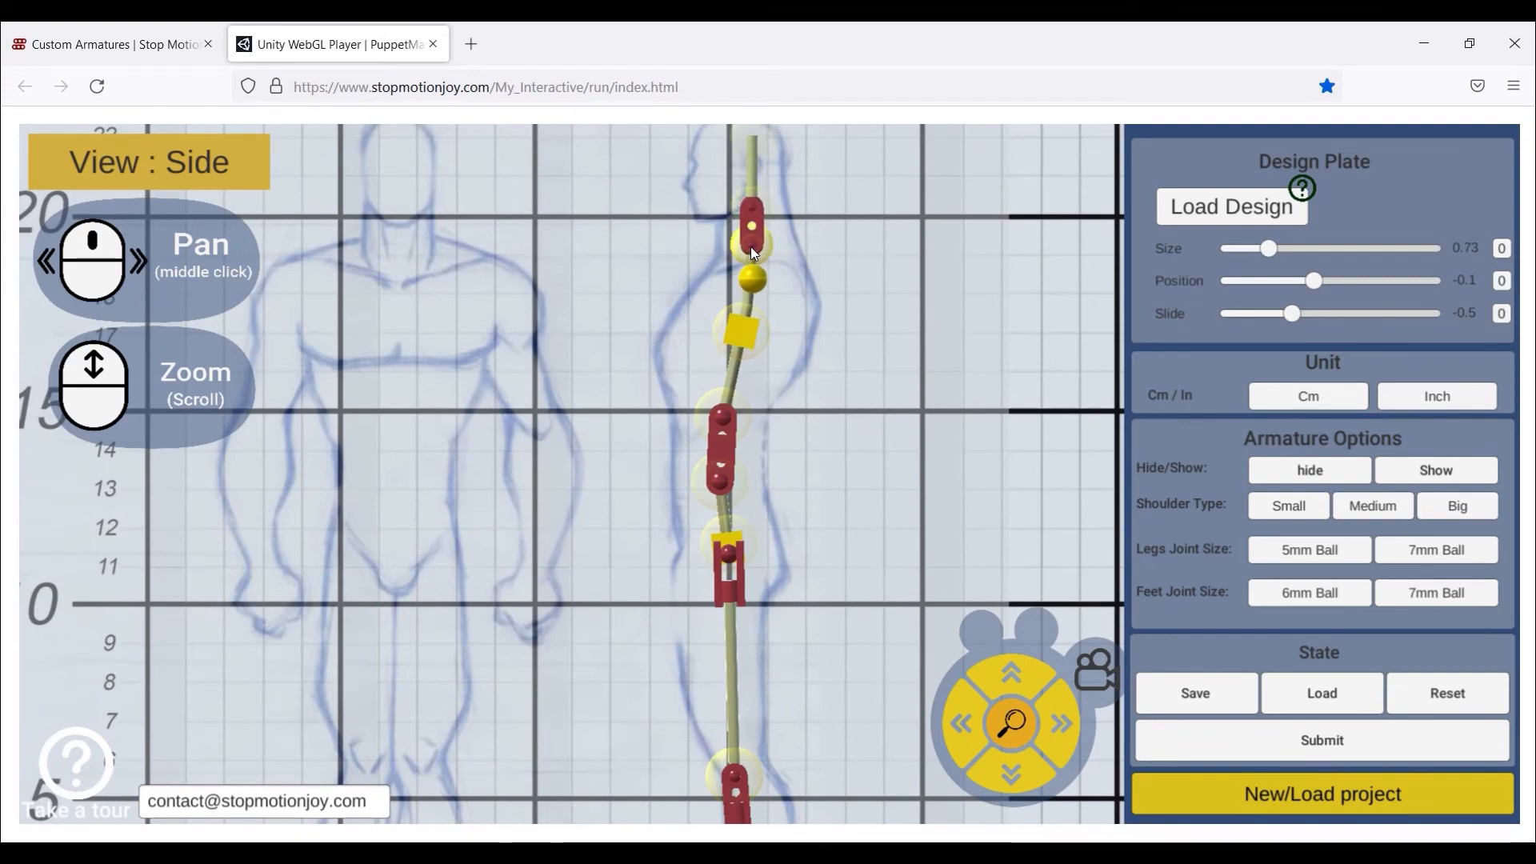
middle_drag(763, 294, 769, 412)
drag(756, 322, 745, 320)
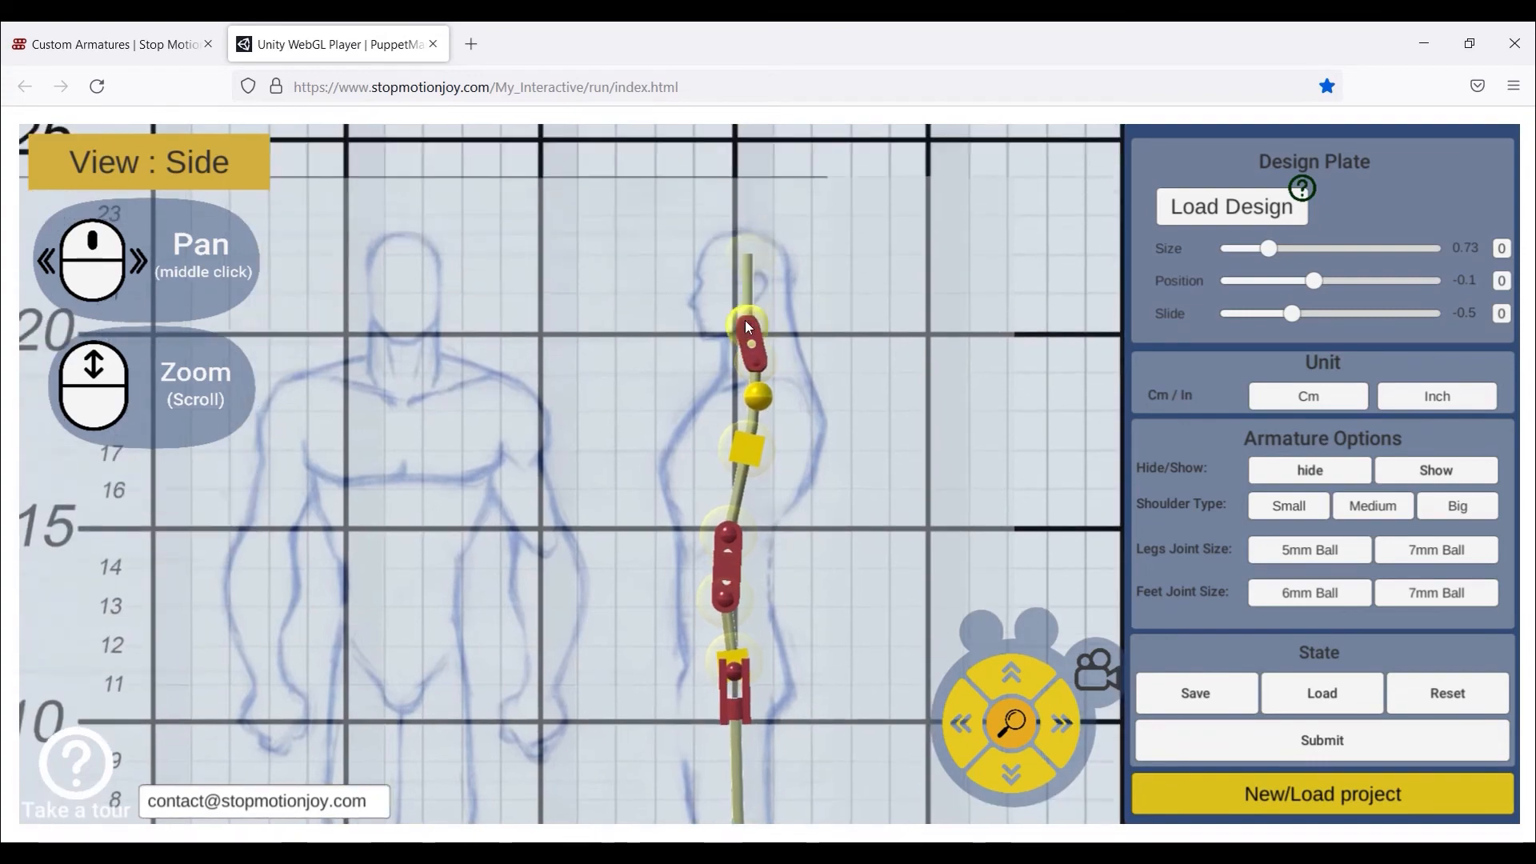
- Check the front view, return to side view, then open the 3D preview
click(1092, 668)
click(1087, 664)
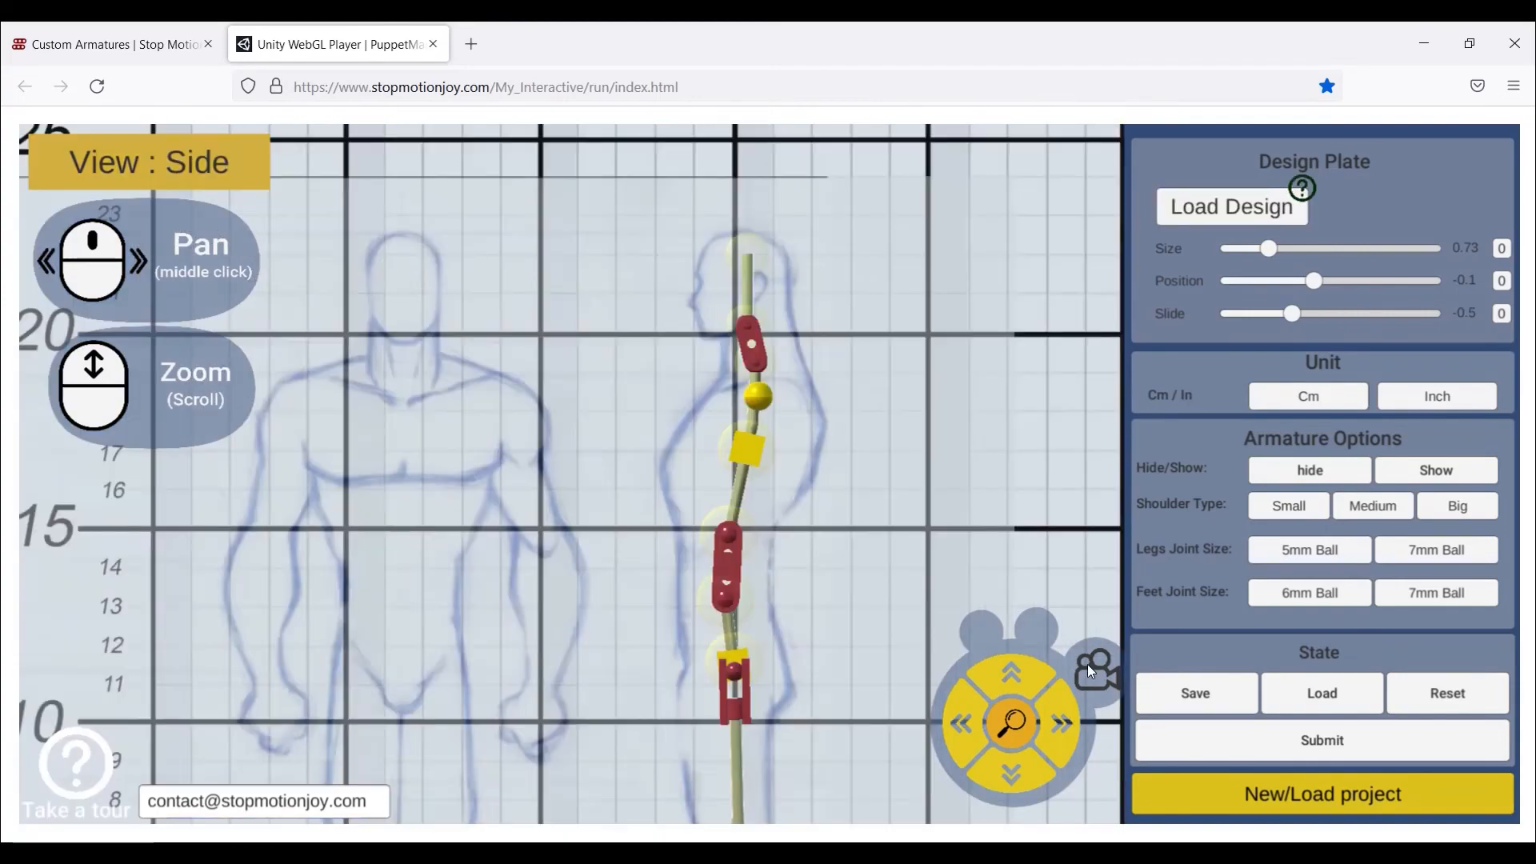
click(1077, 661)
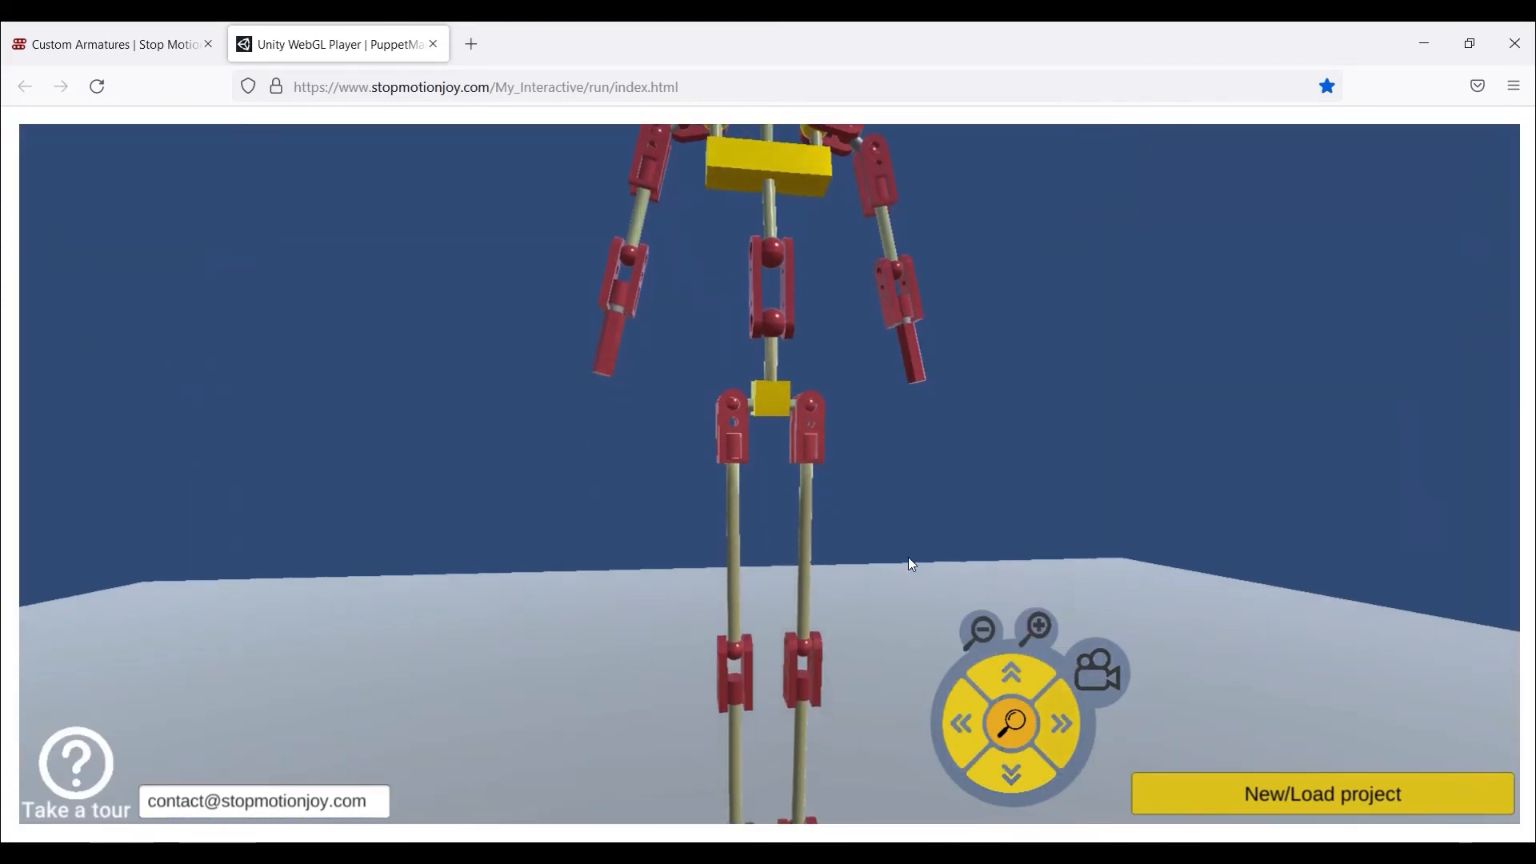
- Orbit the smallGuy armature fully in 3D, then return to the front grid and start submitting
key(a)
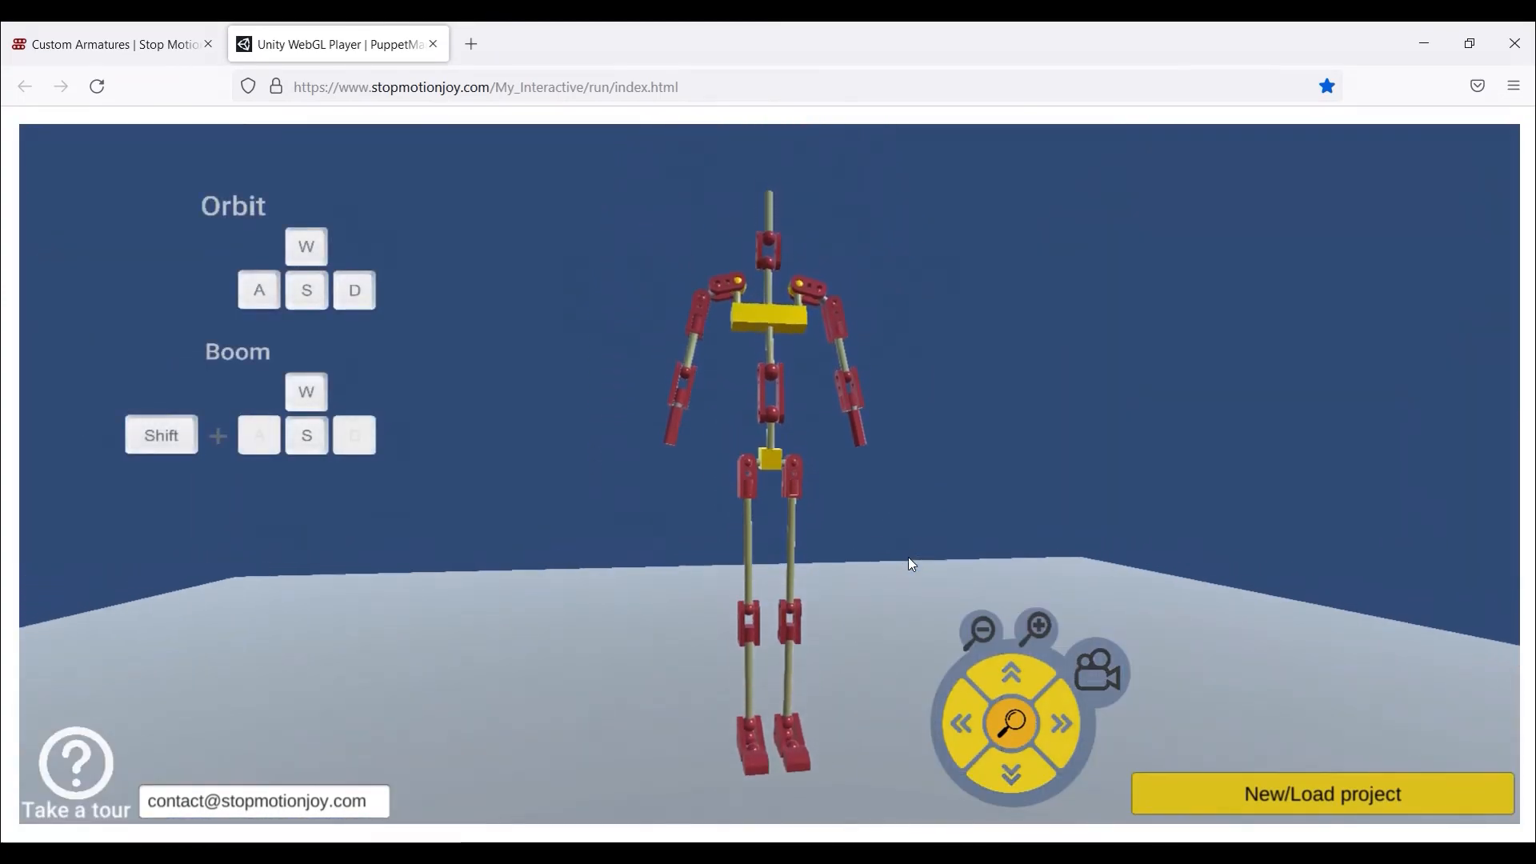
key(a)
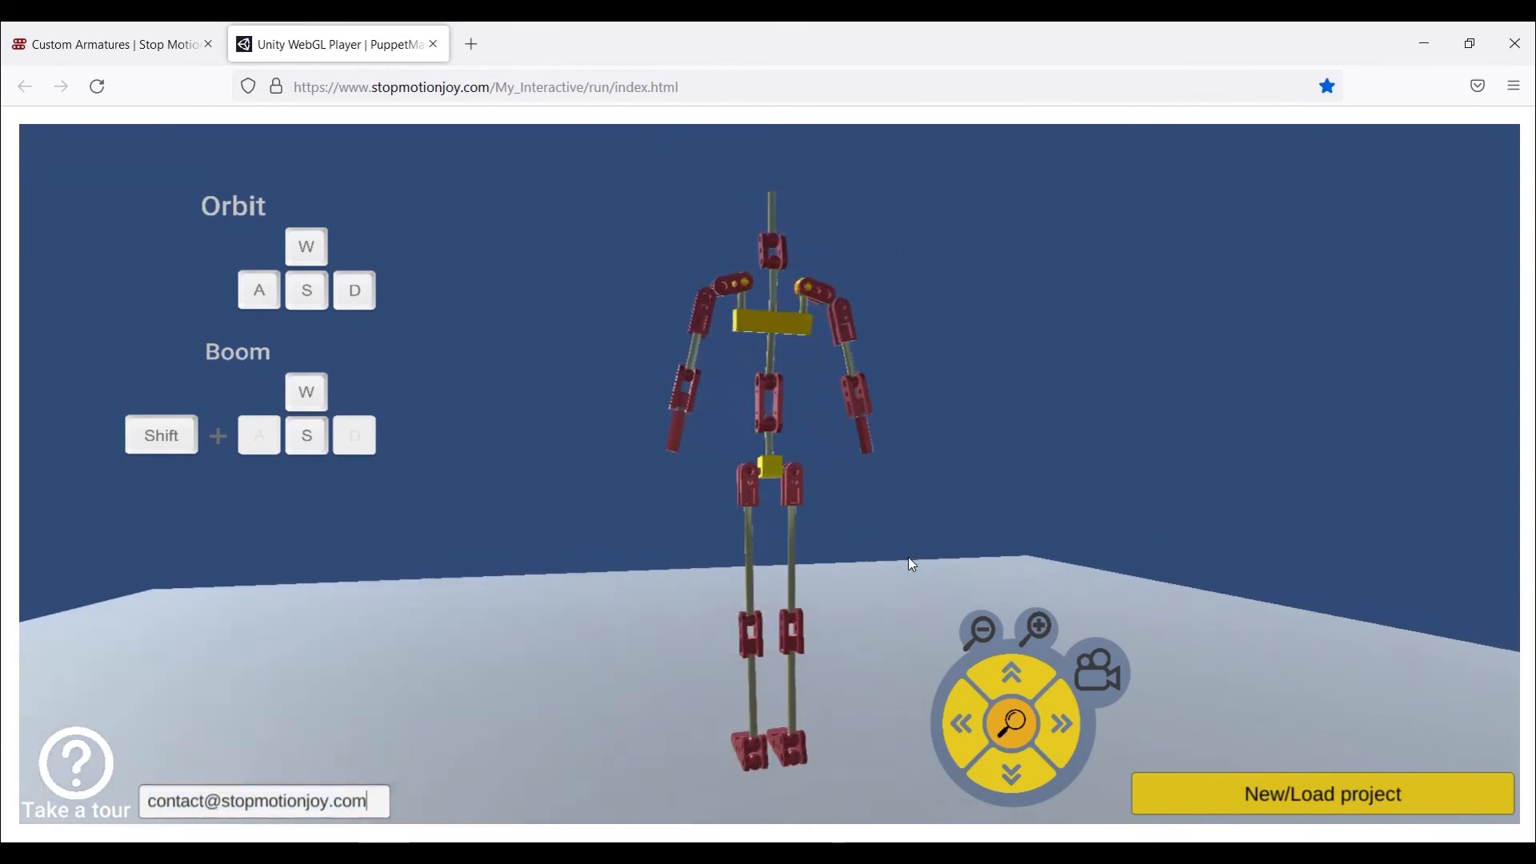
key(a)
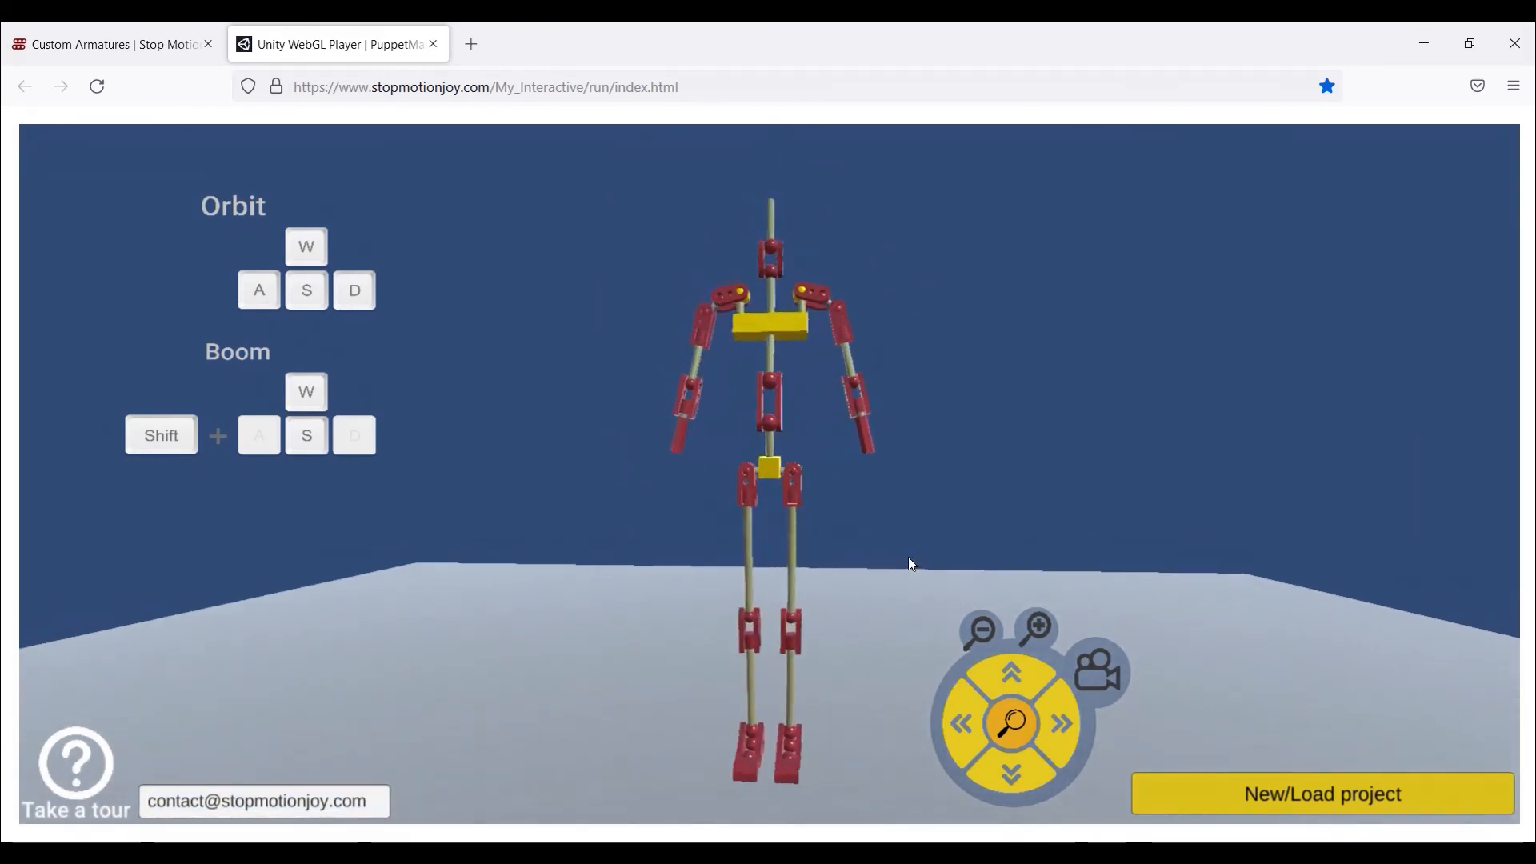
key(a)
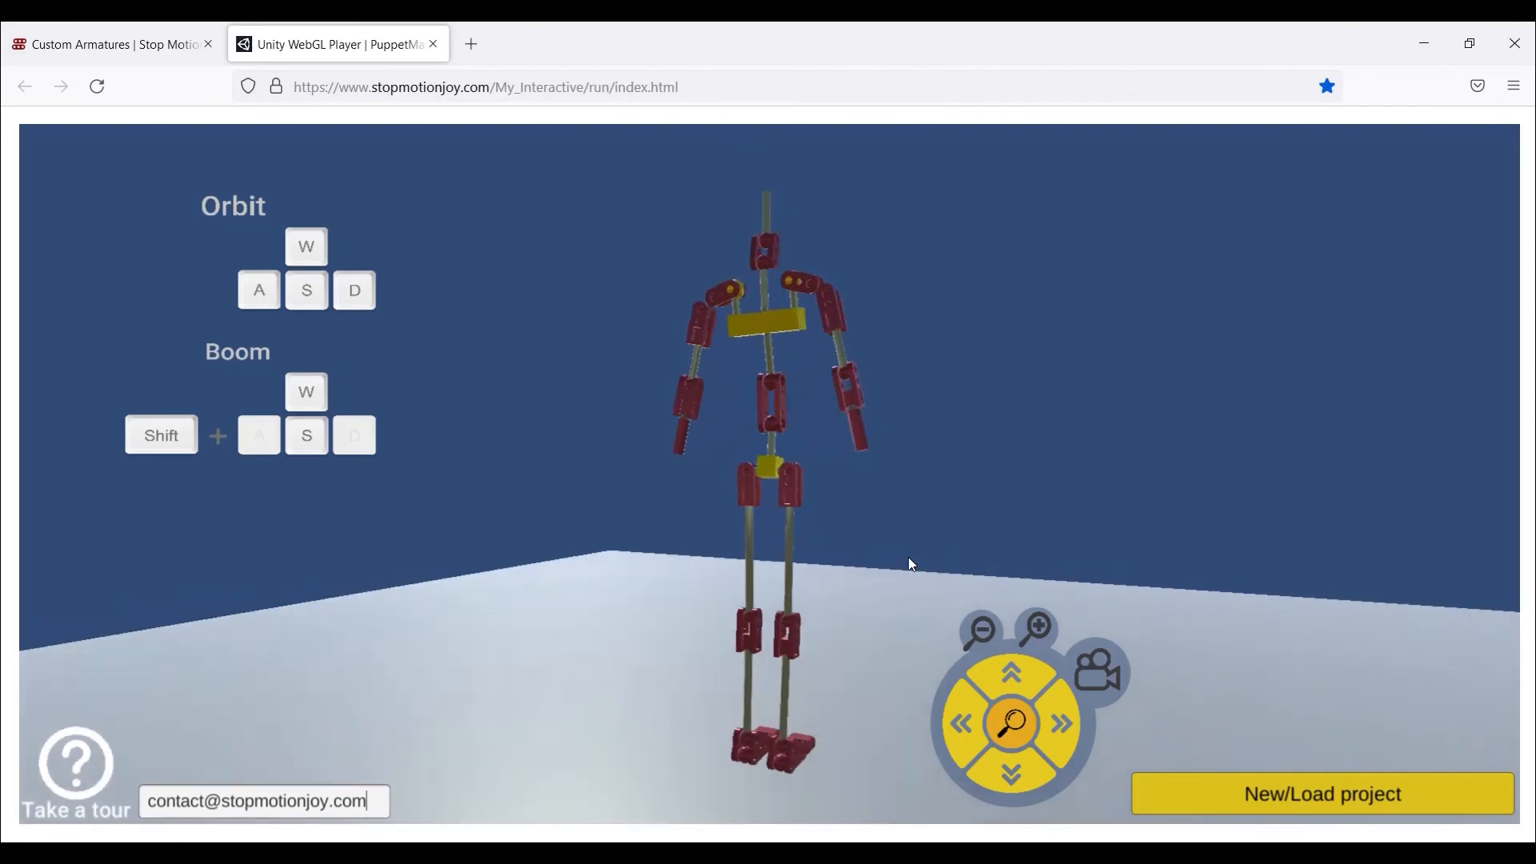
click(1078, 672)
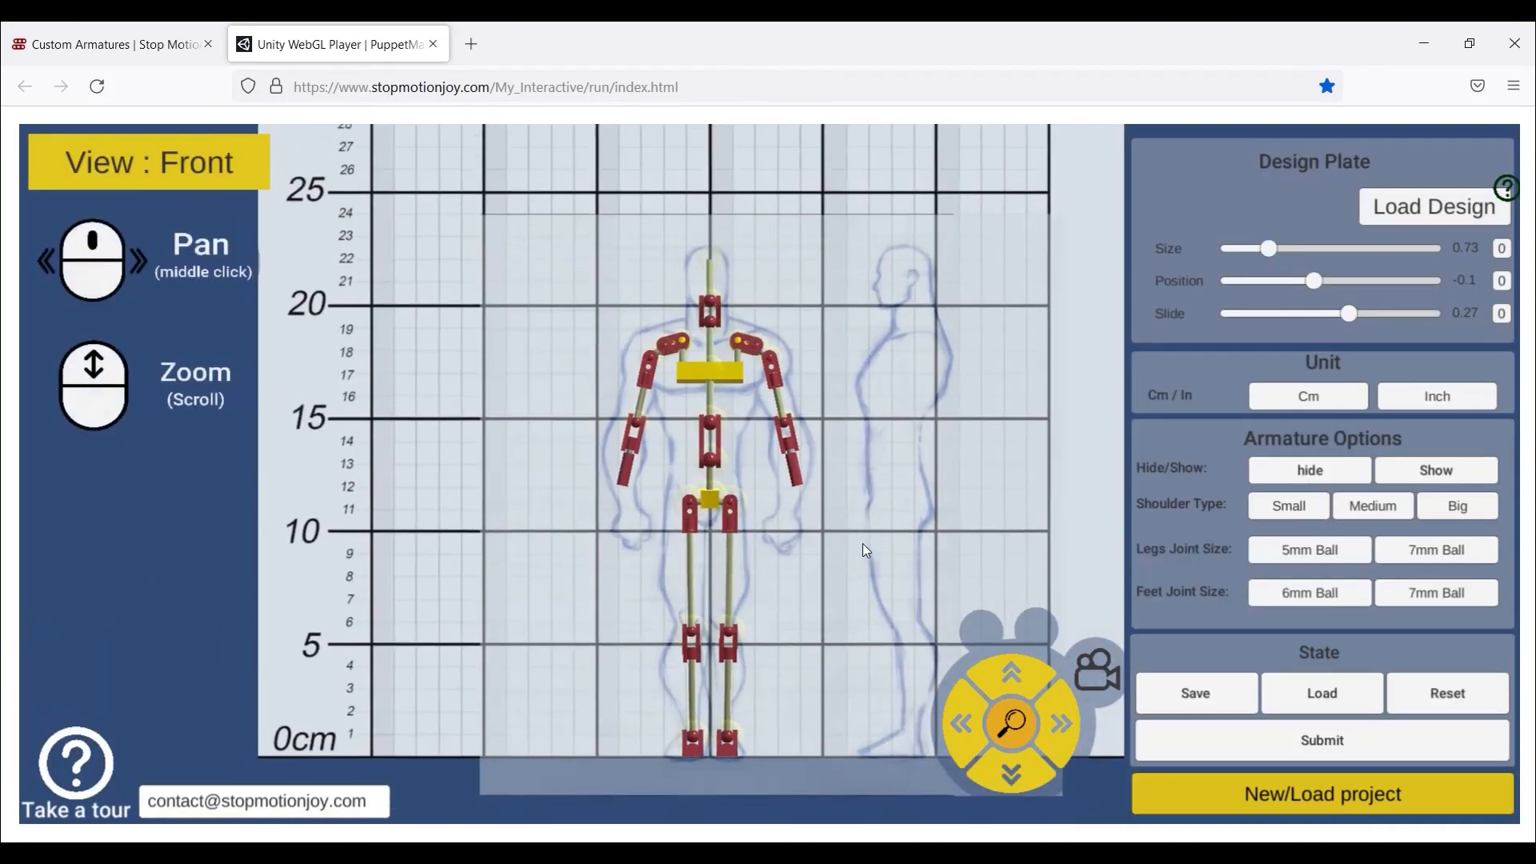
click(1257, 733)
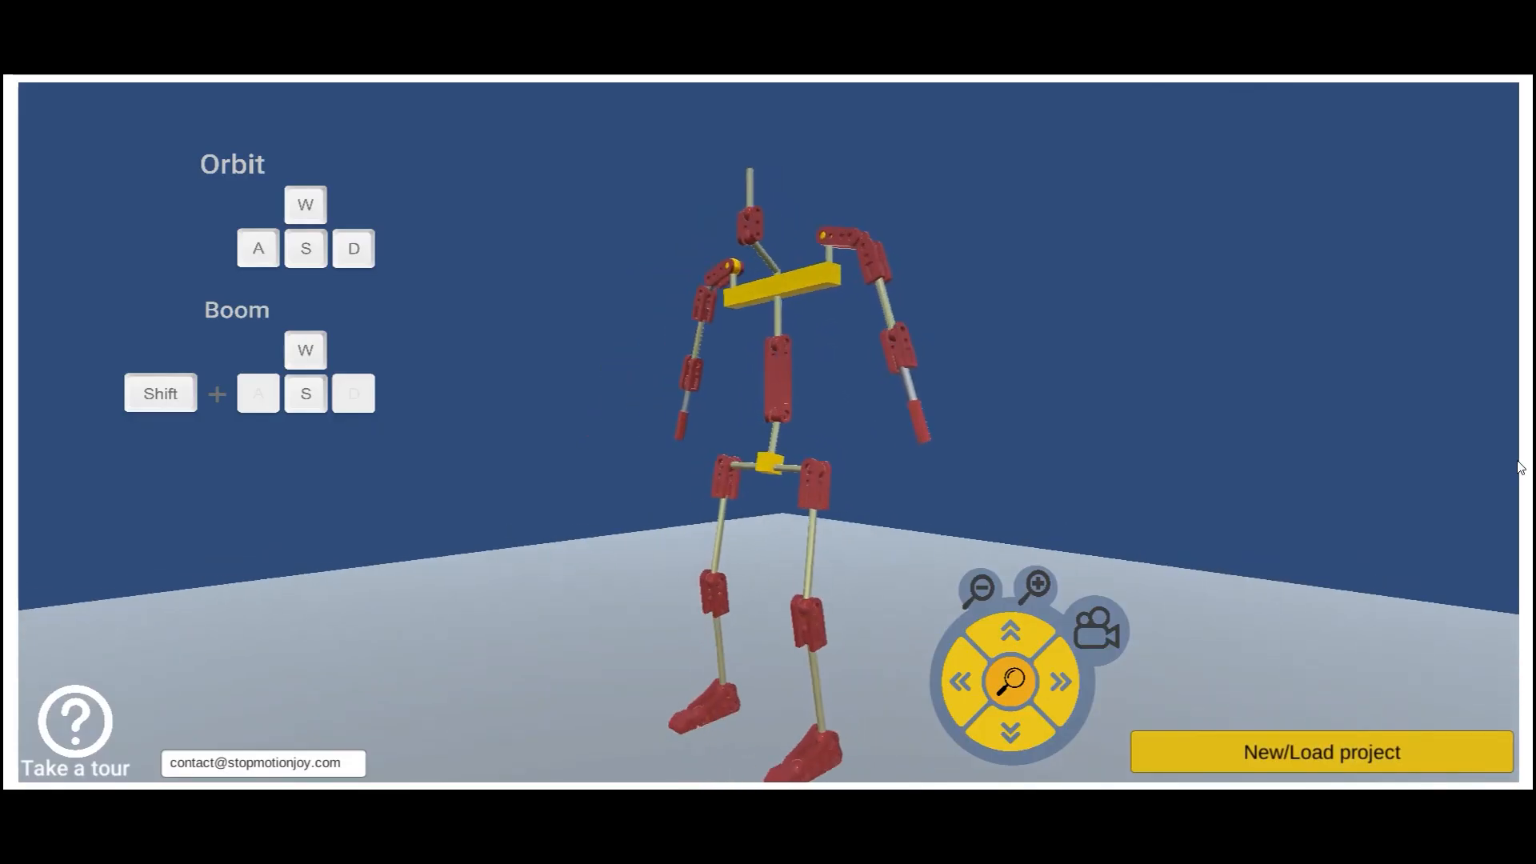
- Orbit the 3D camera with D around the submitted smallGuy armature to a side view
key(d)
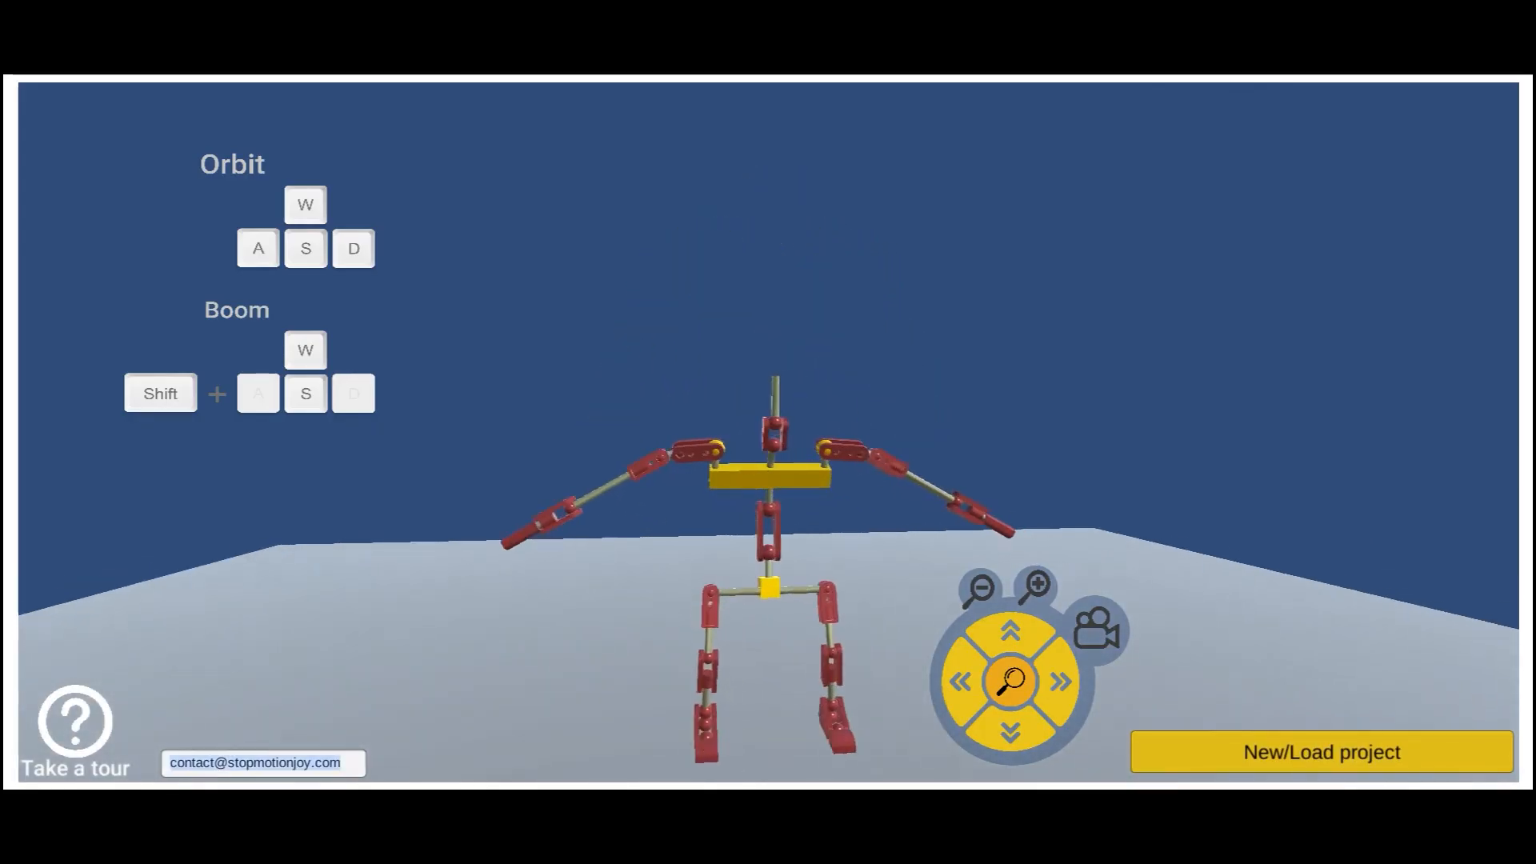
key(d)
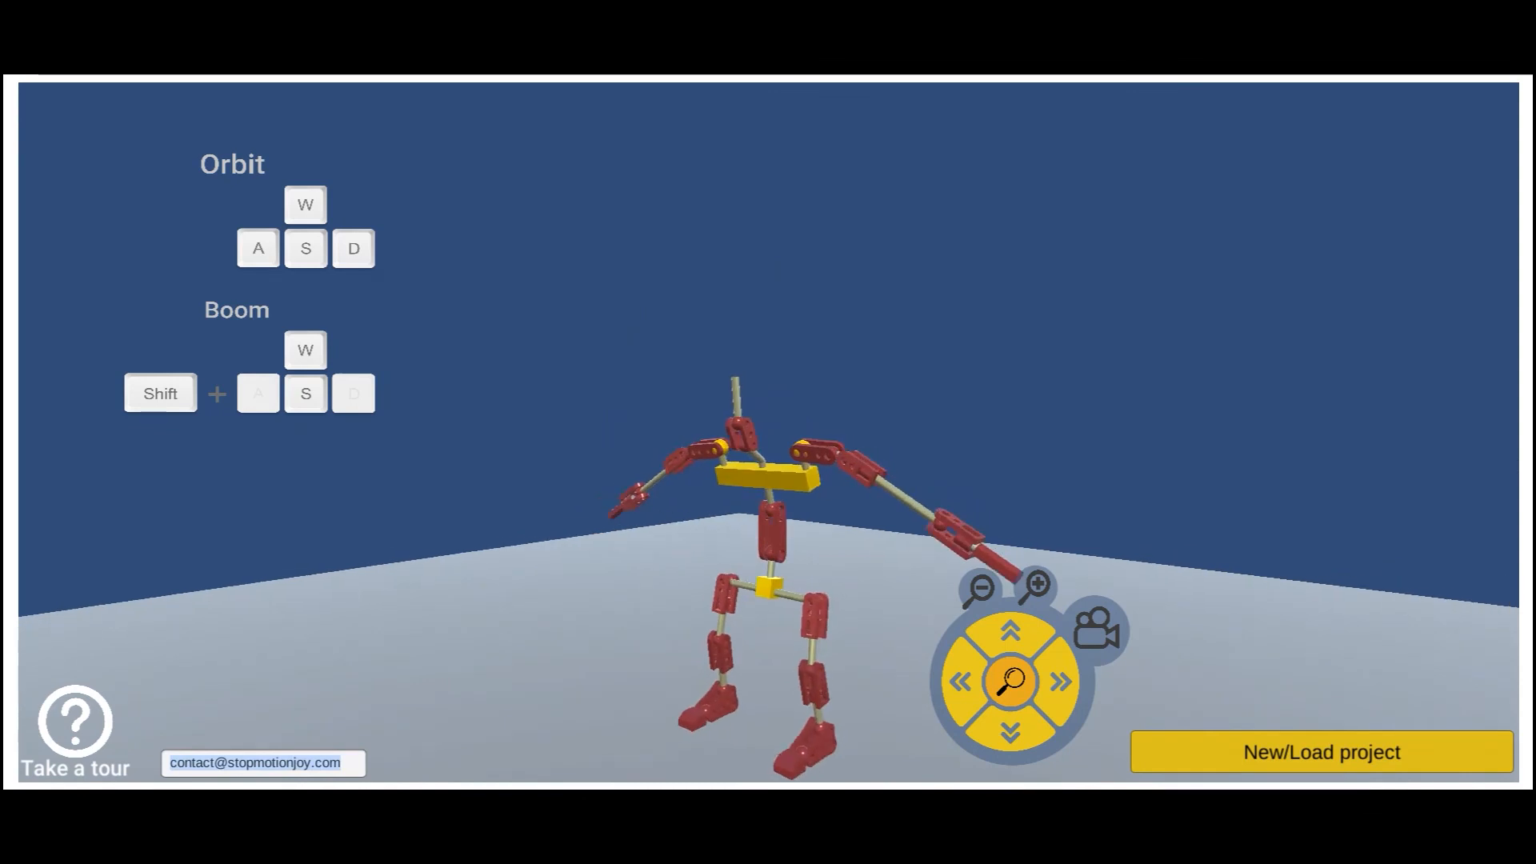
key(d)
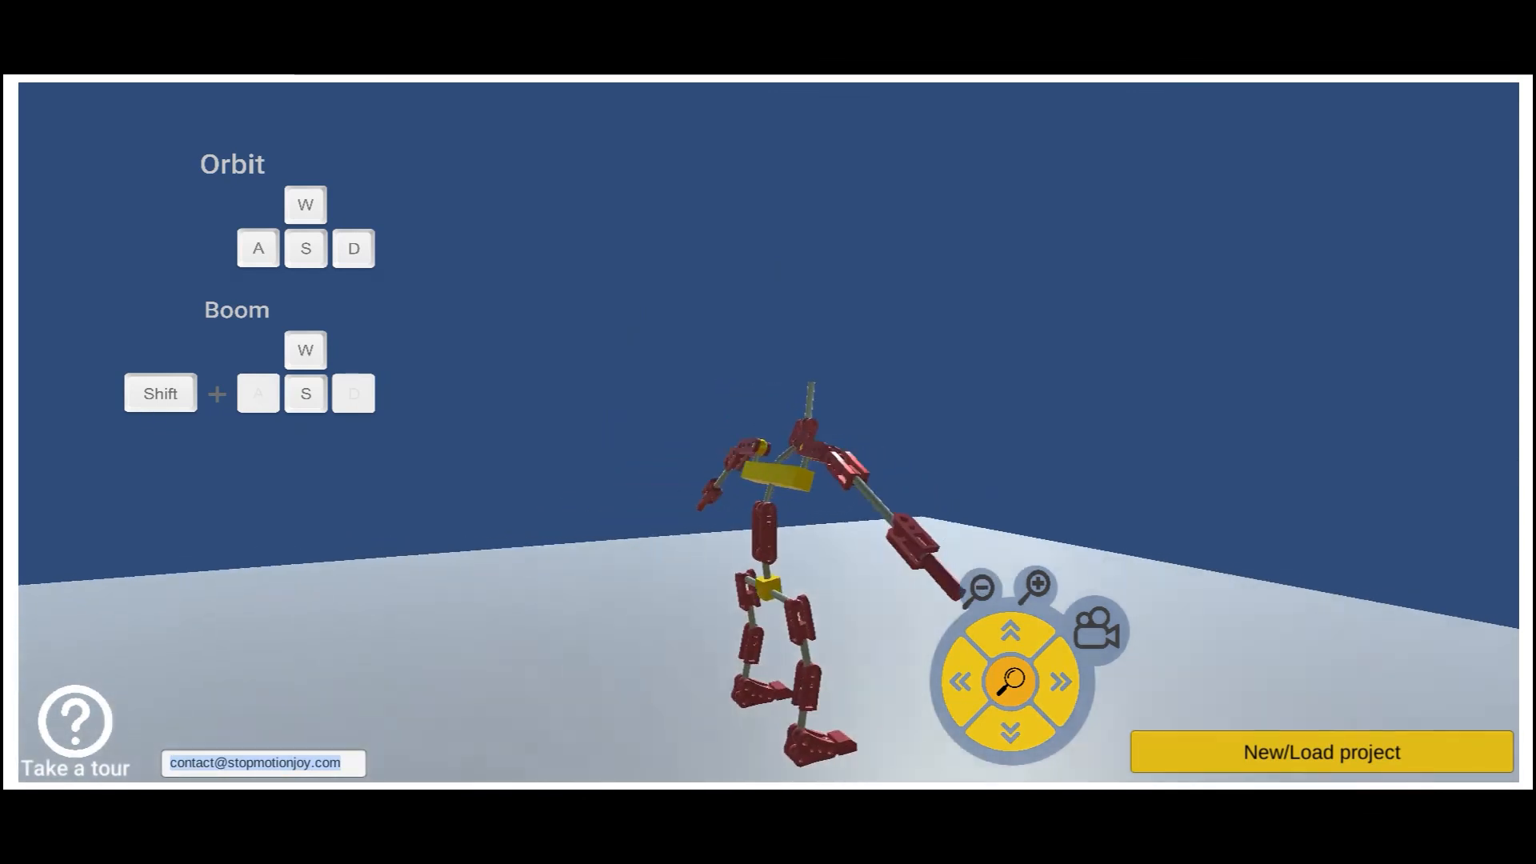
key(d)
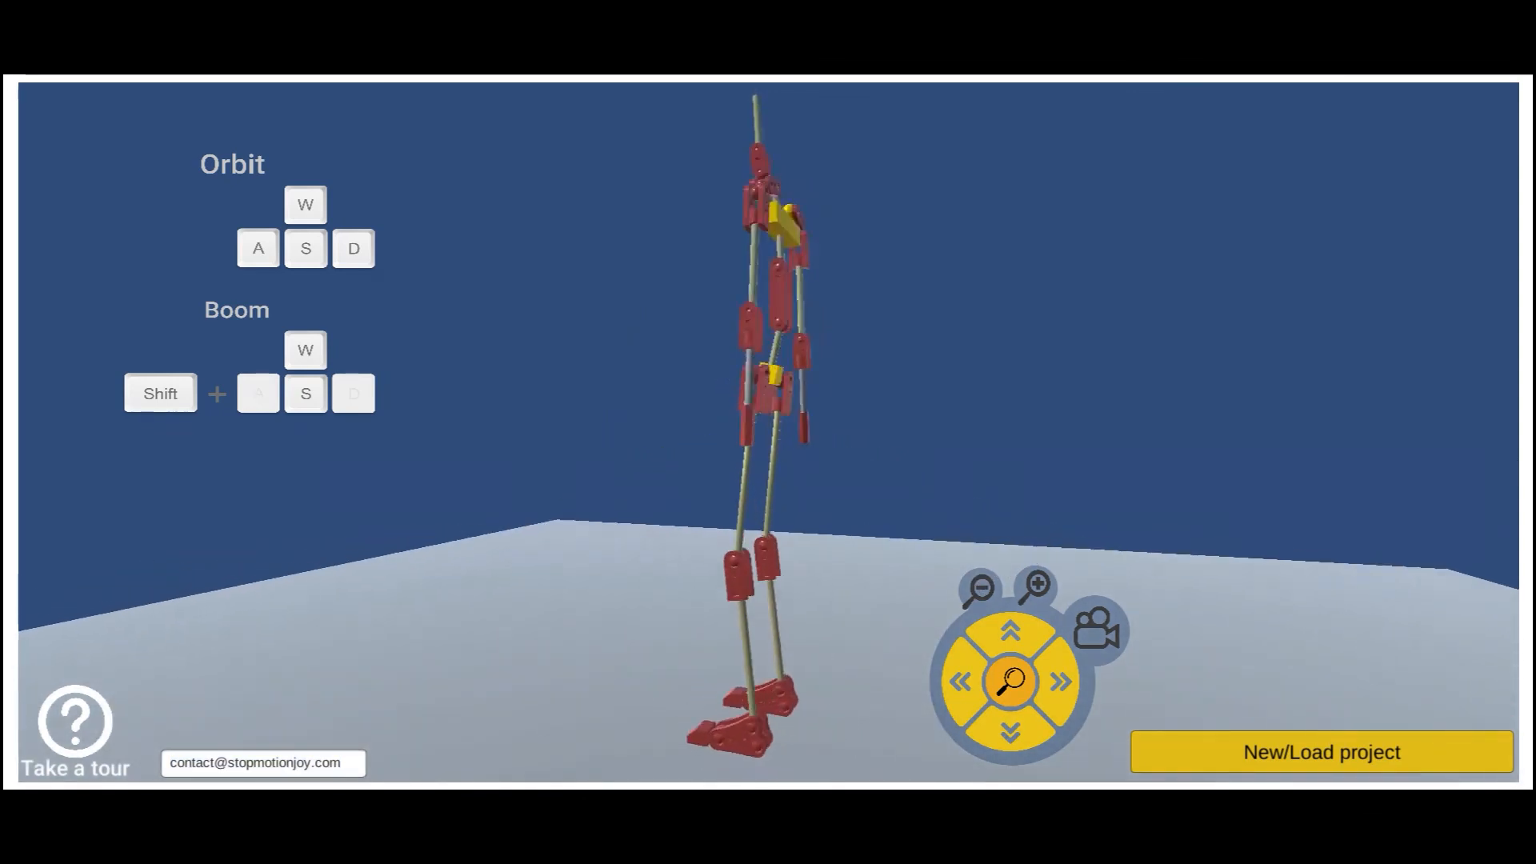
key(d)
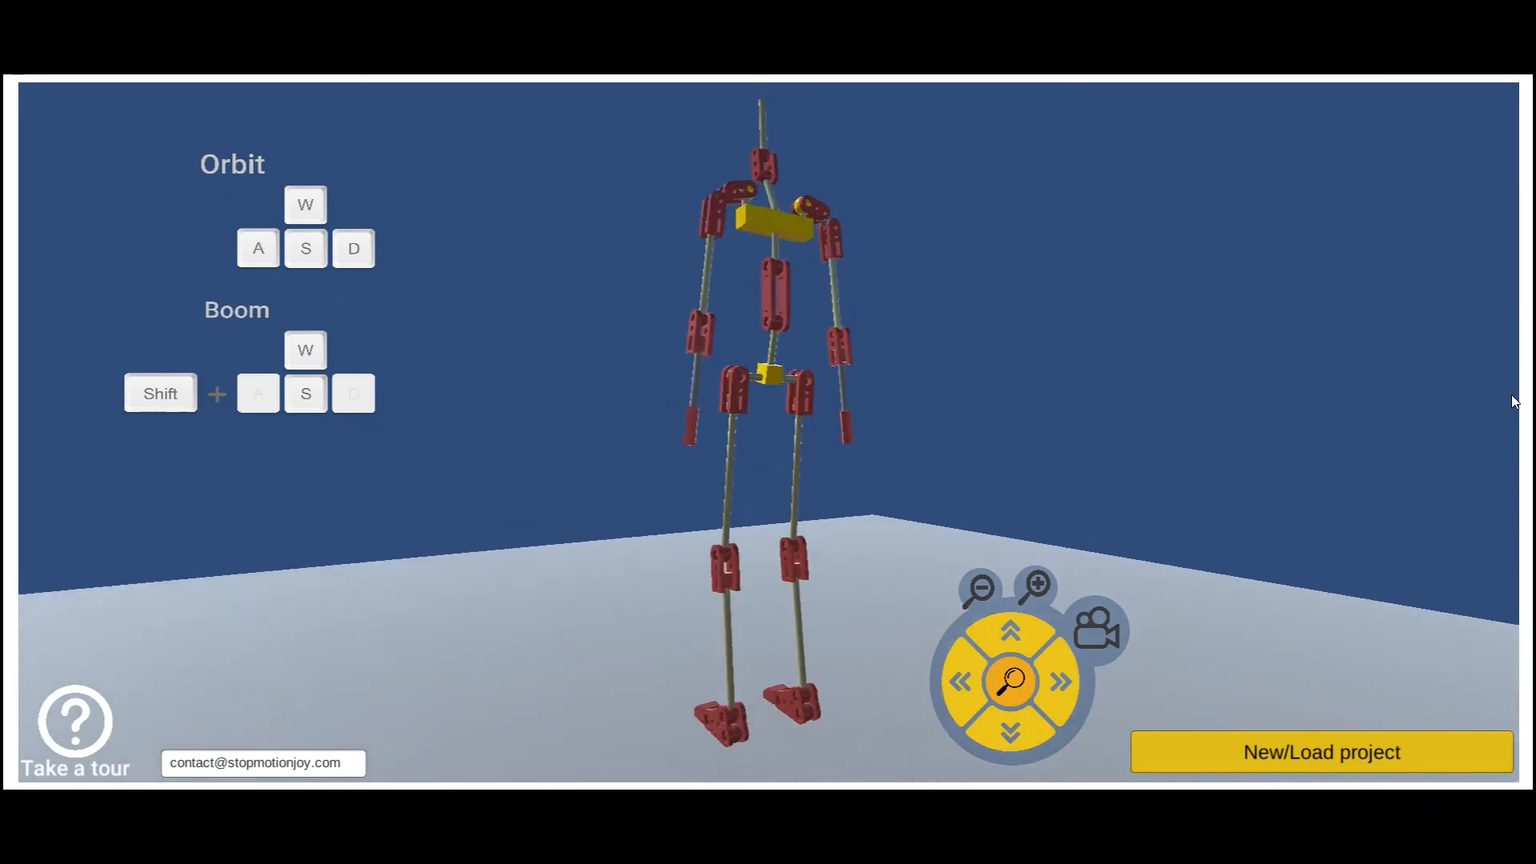
key(d)
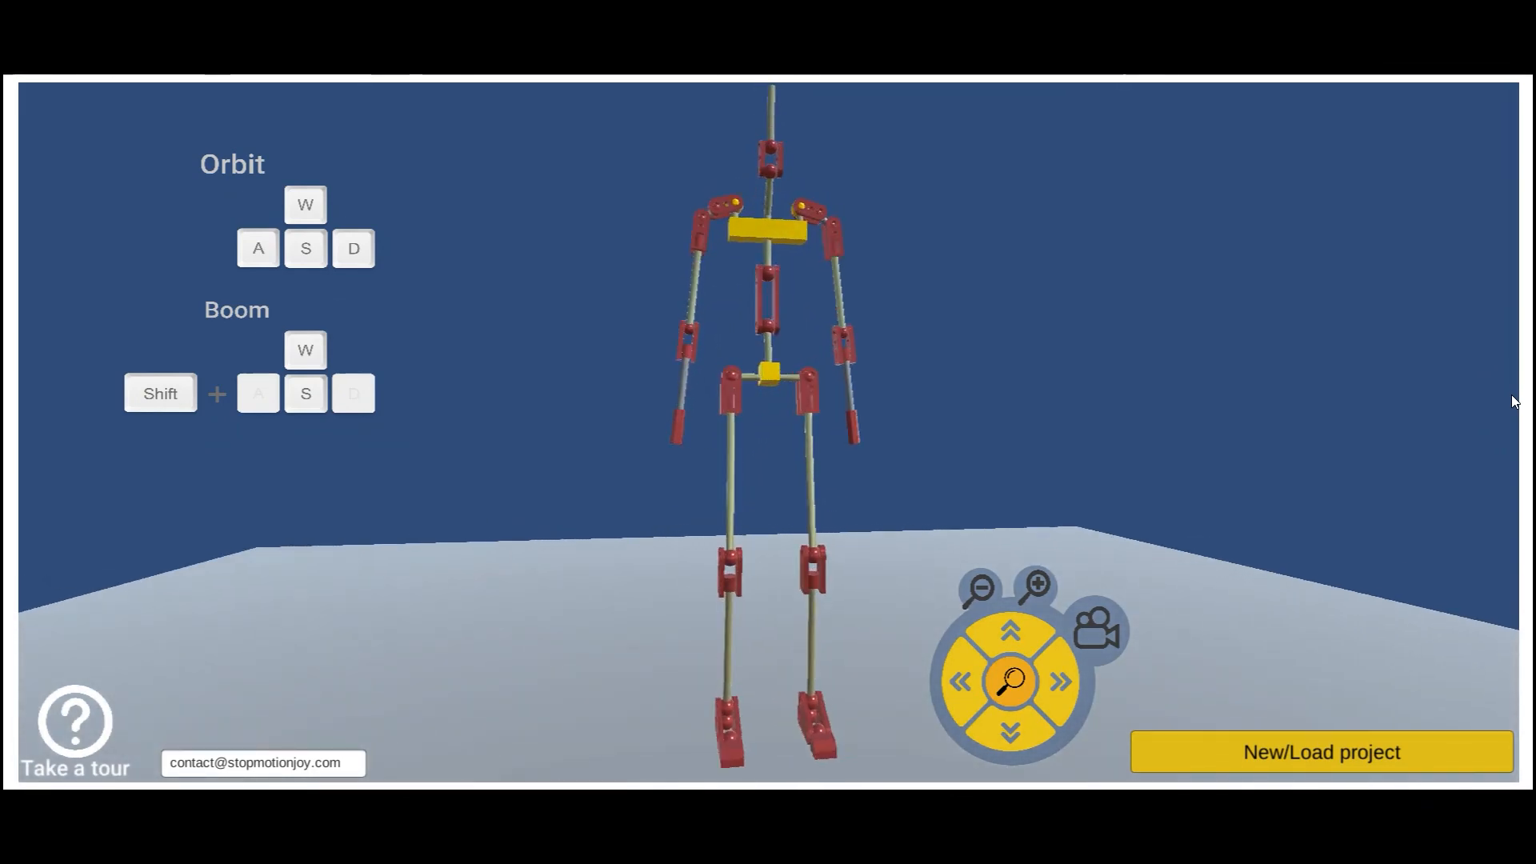